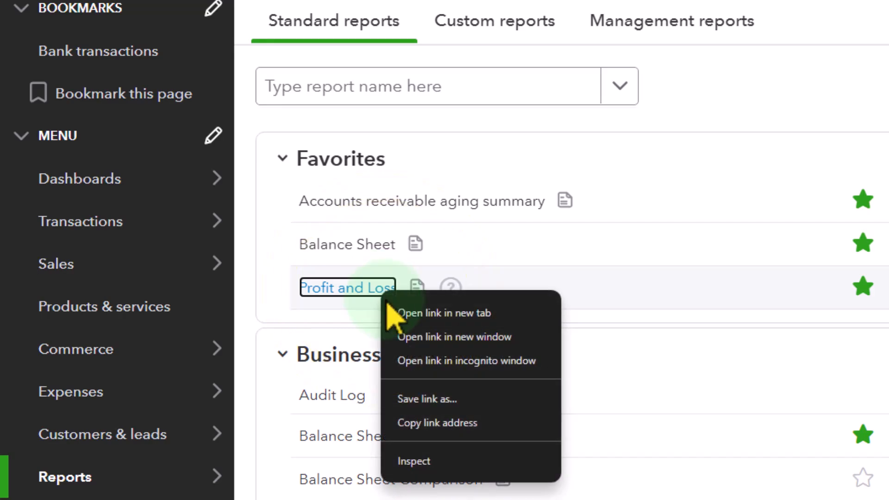
- Open the Profit and Loss report in a new browser tab, and bring up the Balance Sheet with the navigation menu collapsed
{"action": "left_click", "coordinate": [468, 313]}
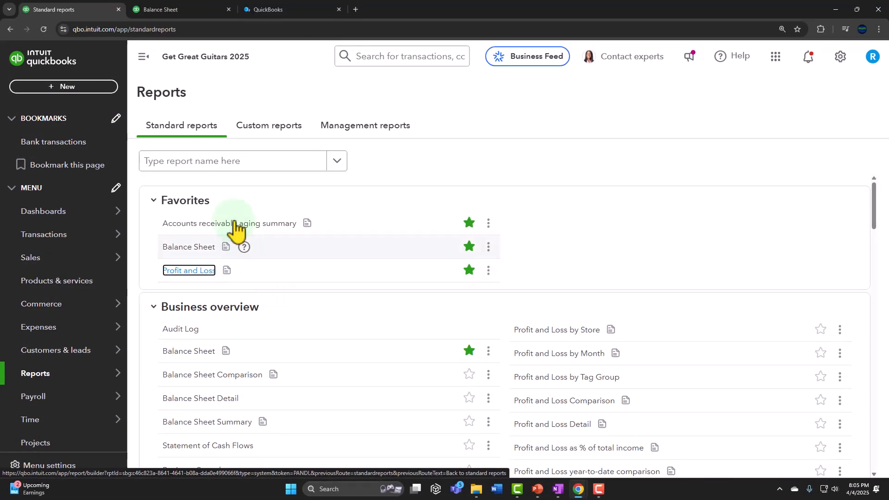
{"action": "left_click", "coordinate": [178, 9]}
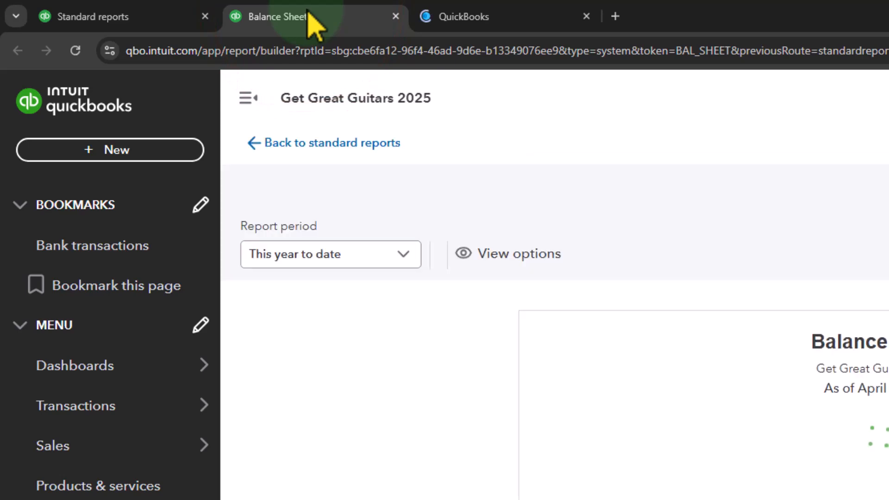
{"action": "left_click", "coordinate": [230, 90]}
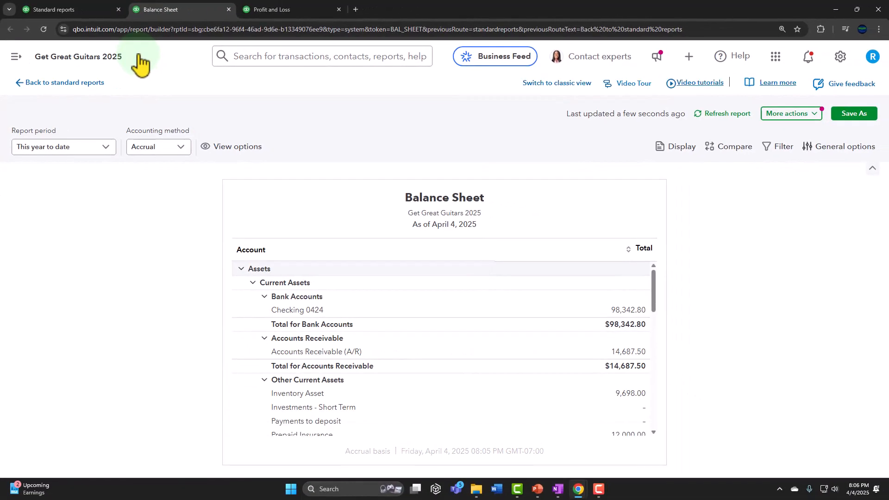
- Set the Balance Sheet's report period to custom dates from 01/01/2025 to 02/28/2025
{"action": "left_click", "coordinate": [99, 147]}
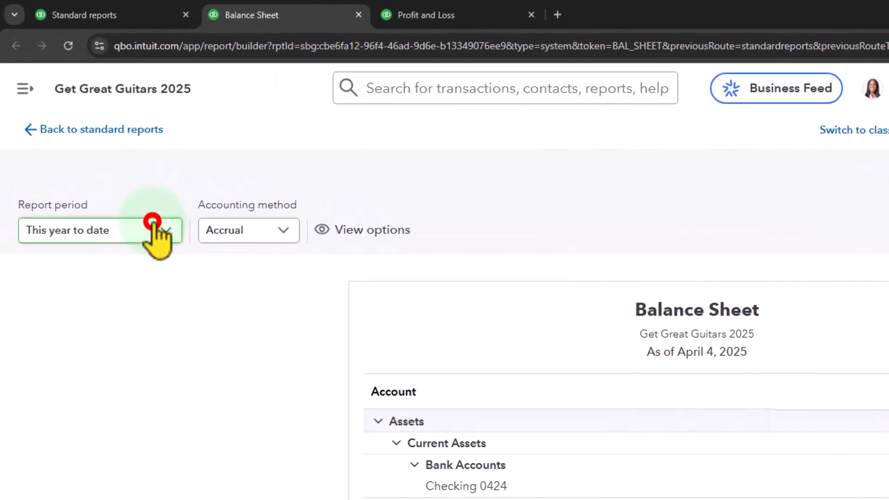
{"action": "scroll", "coordinate": [152, 324], "scroll_direction": "down", "scroll_amount": 1}
{"action": "scroll", "coordinate": [153, 324], "scroll_direction": "up", "scroll_amount": 3}
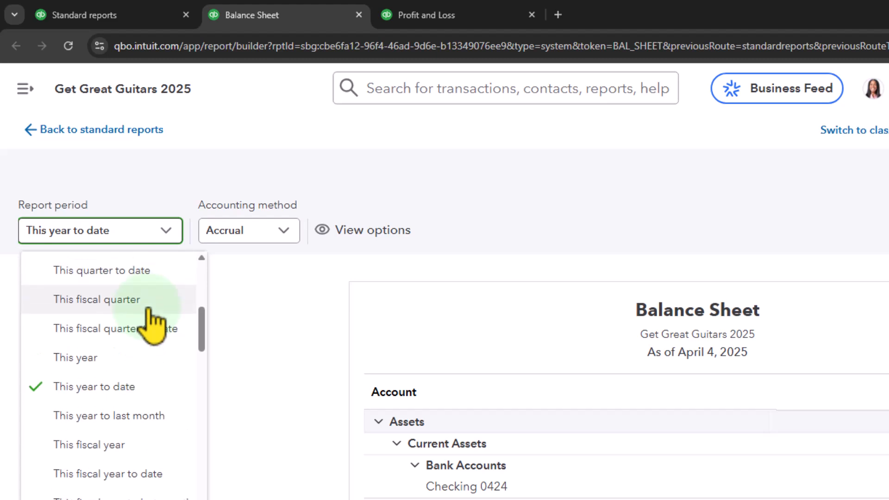
{"action": "scroll", "coordinate": [153, 324], "scroll_direction": "up", "scroll_amount": 3}
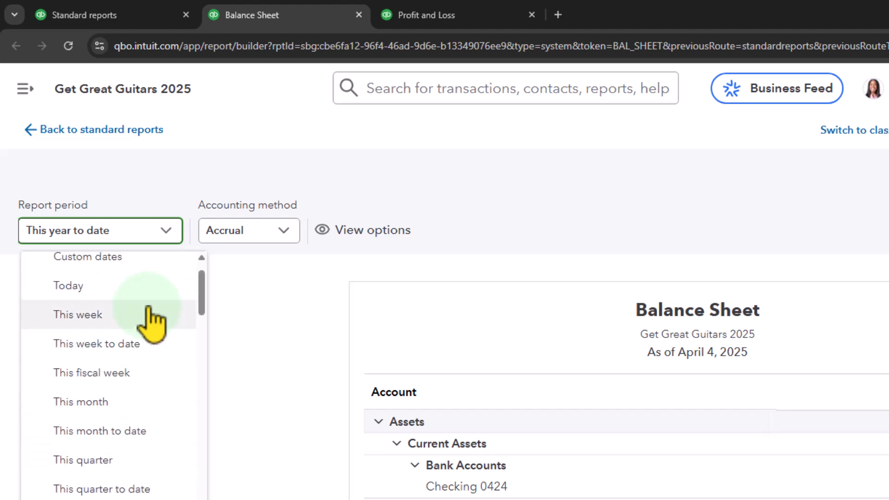
{"action": "scroll", "coordinate": [152, 324], "scroll_direction": "down", "scroll_amount": 2}
{"action": "scroll", "coordinate": [153, 325], "scroll_direction": "up", "scroll_amount": 3}
{"action": "left_click", "coordinate": [141, 296]}
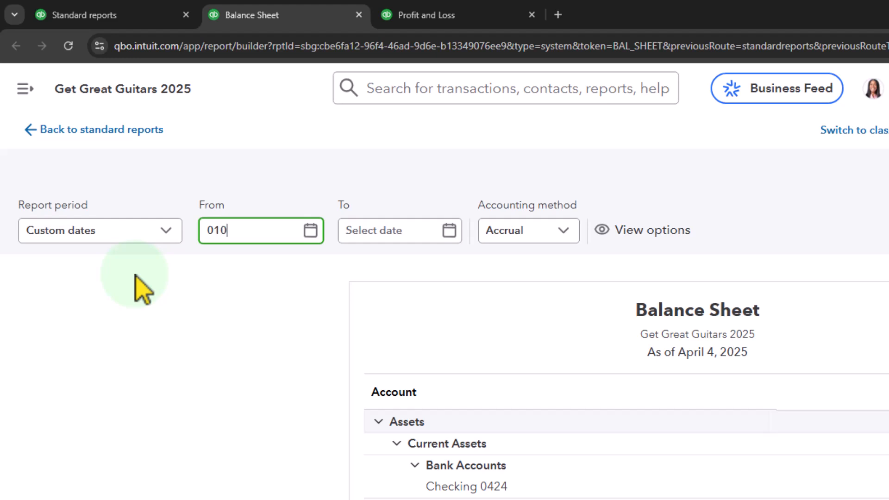
{"action": "type", "text": "010125"}
{"action": "key", "text": "Tab"}
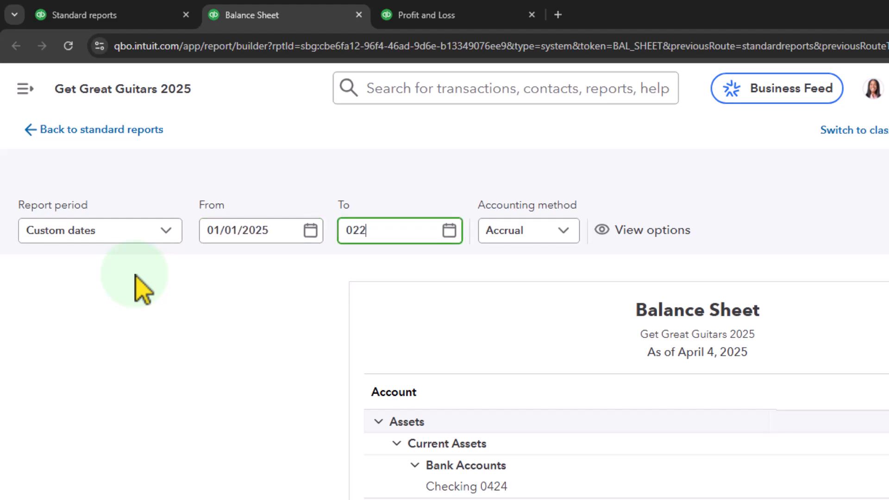
{"action": "type", "text": "02/28/2025"}
{"action": "key", "text": "Tab"}
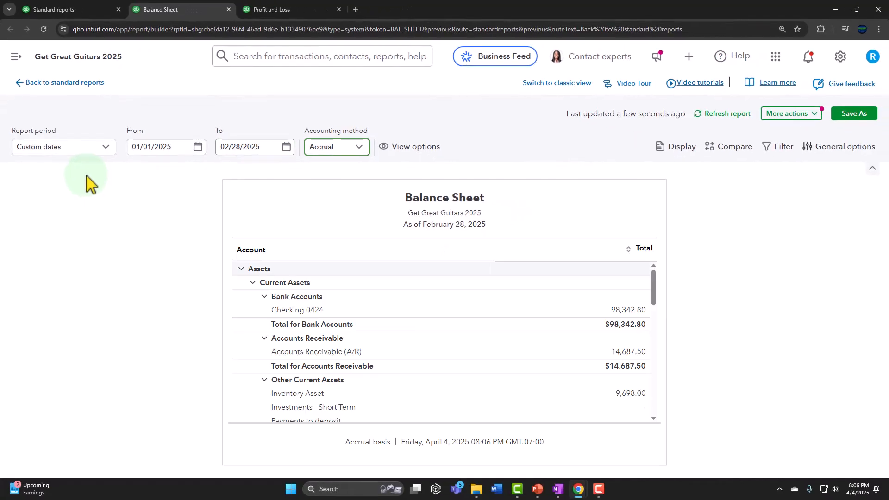
- Display the Balance Sheet columns by transaction date in months and close the display settings
{"action": "left_click", "coordinate": [674, 147]}
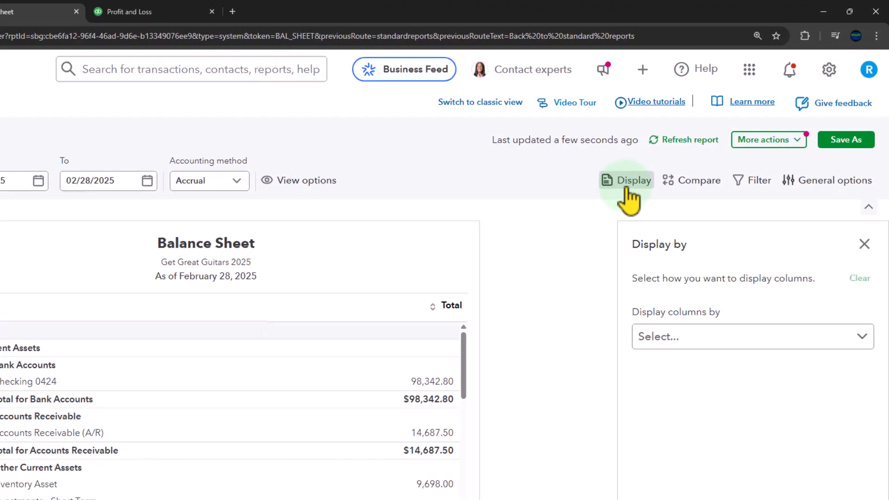
{"action": "left_click", "coordinate": [699, 336]}
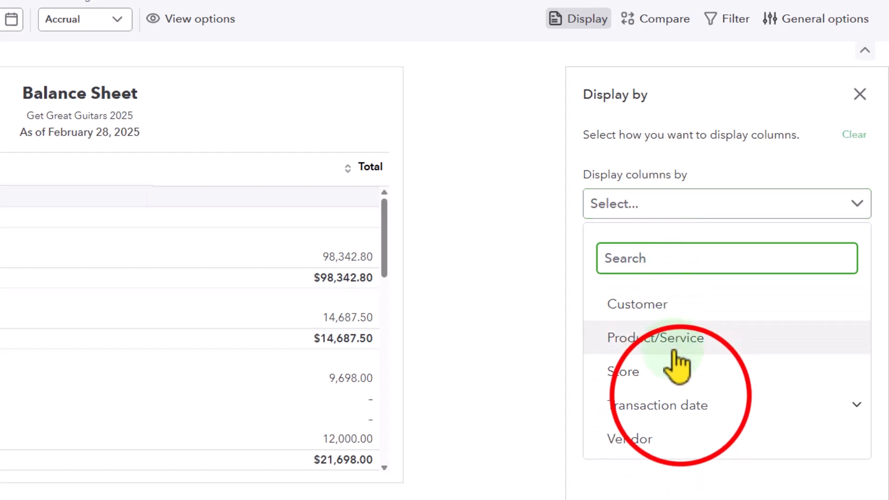
{"action": "left_click", "coordinate": [683, 401]}
{"action": "scroll", "coordinate": [683, 399], "scroll_direction": "down", "scroll_amount": 3}
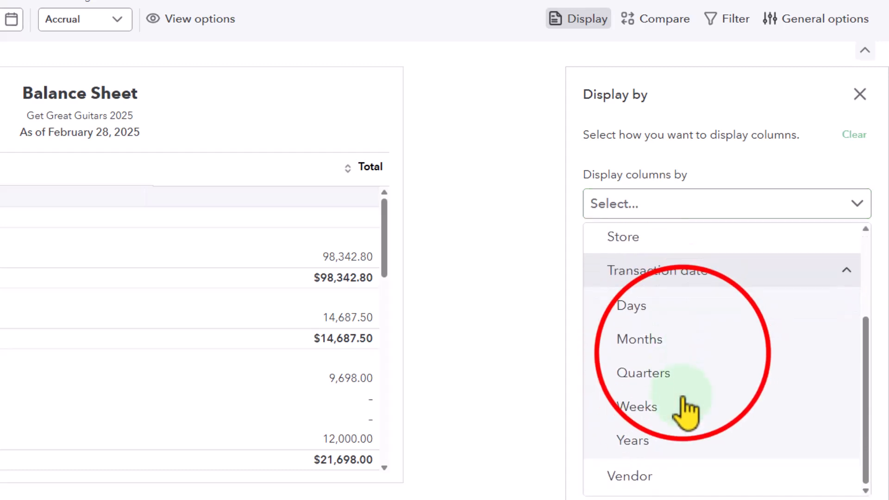
{"action": "left_click", "coordinate": [684, 356]}
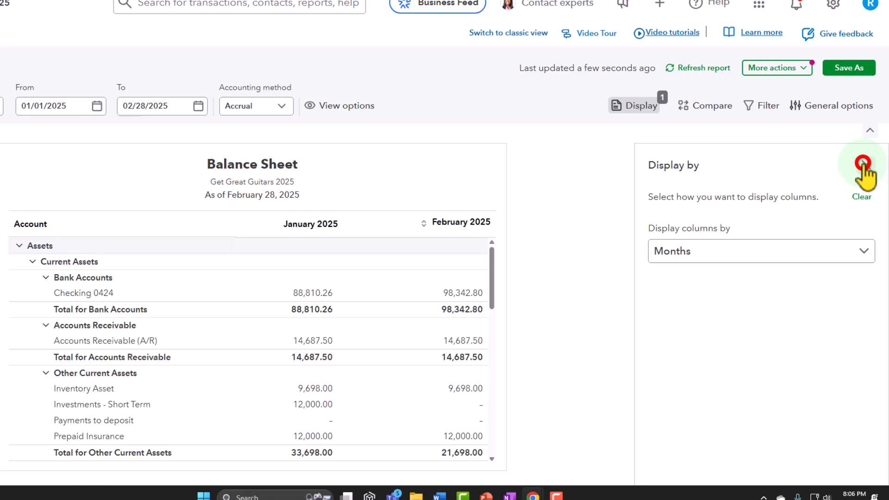
{"action": "left_click", "coordinate": [862, 163]}
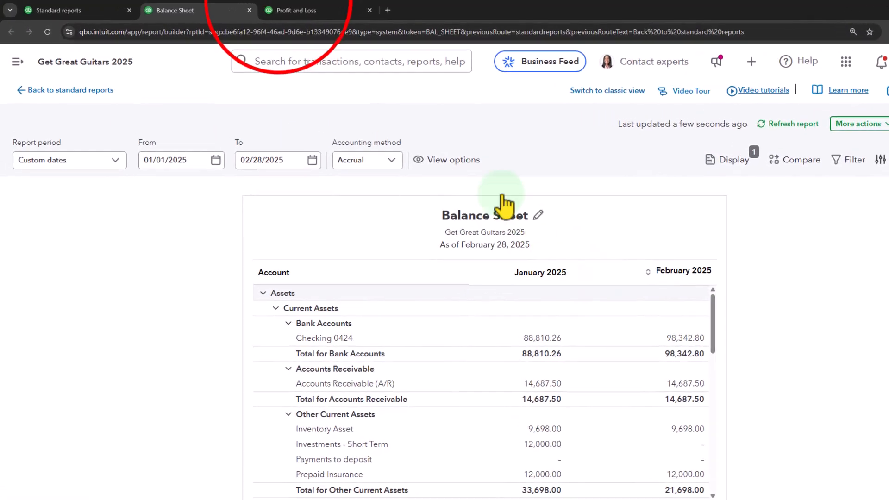
- Bring up the Profit and Loss report, collapse its navigation menu, and set custom dates from 01/01/2025 to 02/28/2025
{"action": "left_click", "coordinate": [242, 9]}
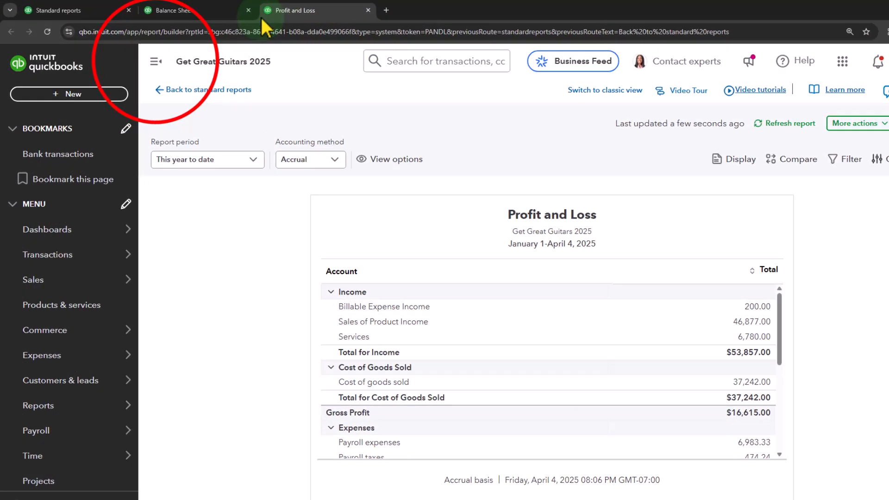
{"action": "left_click", "coordinate": [155, 61]}
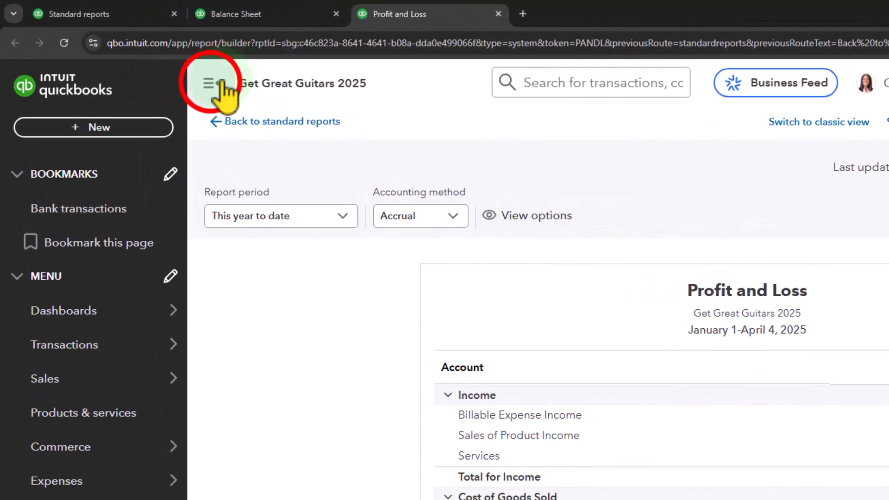
{"action": "left_click", "coordinate": [247, 159]}
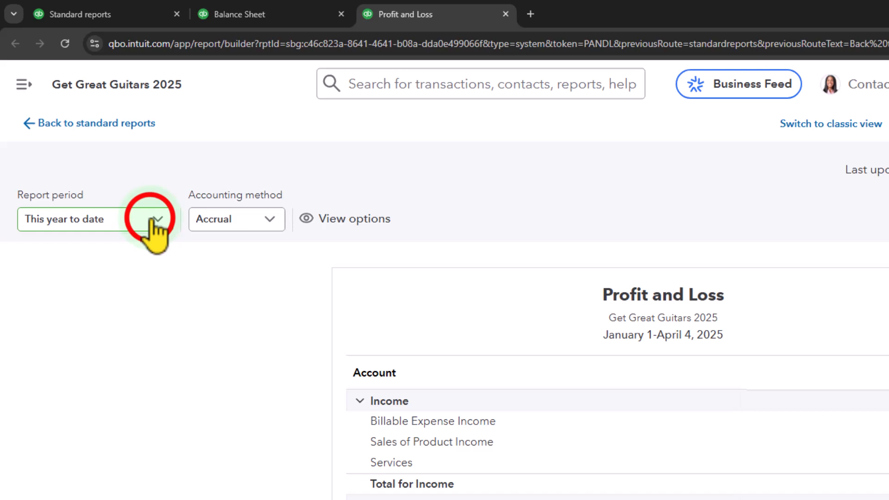
{"action": "left_click", "coordinate": [155, 222]}
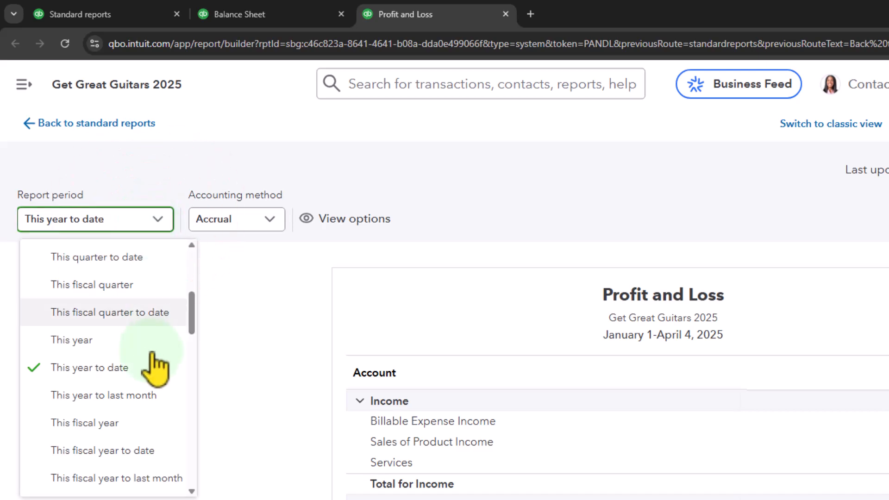
{"action": "scroll", "coordinate": [155, 369], "scroll_direction": "up", "scroll_amount": 5}
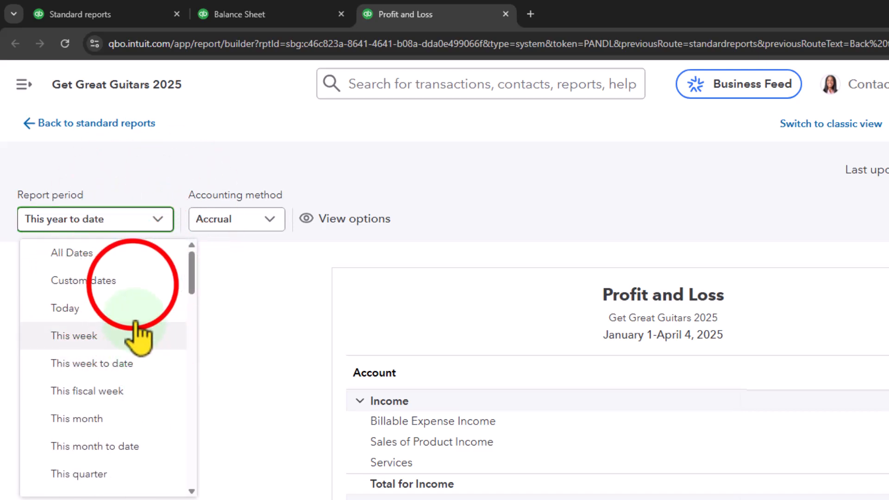
{"action": "left_click", "coordinate": [132, 279]}
{"action": "type", "text": "010125"}
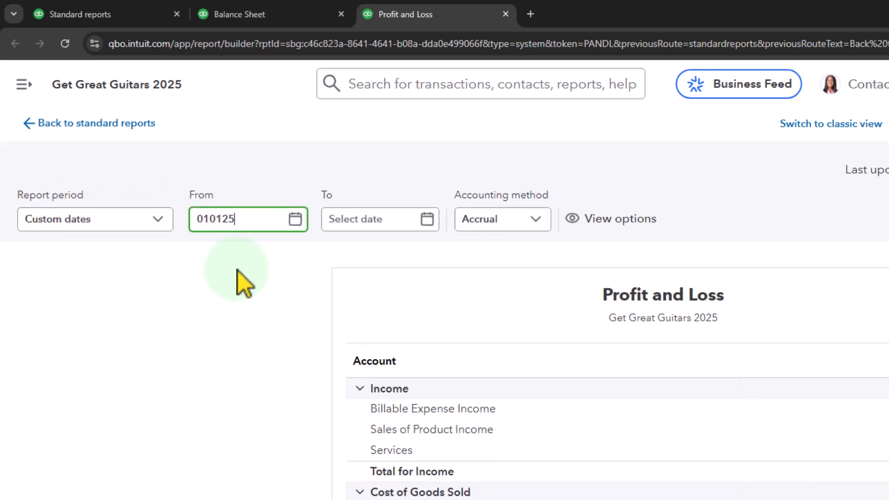
{"action": "key", "text": "Tab"}
{"action": "type", "text": "022825"}
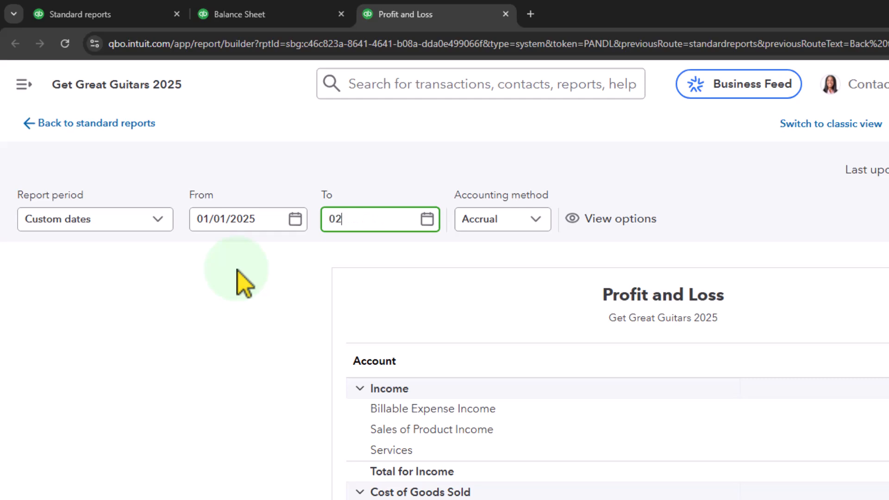
{"action": "key", "text": "Tab"}
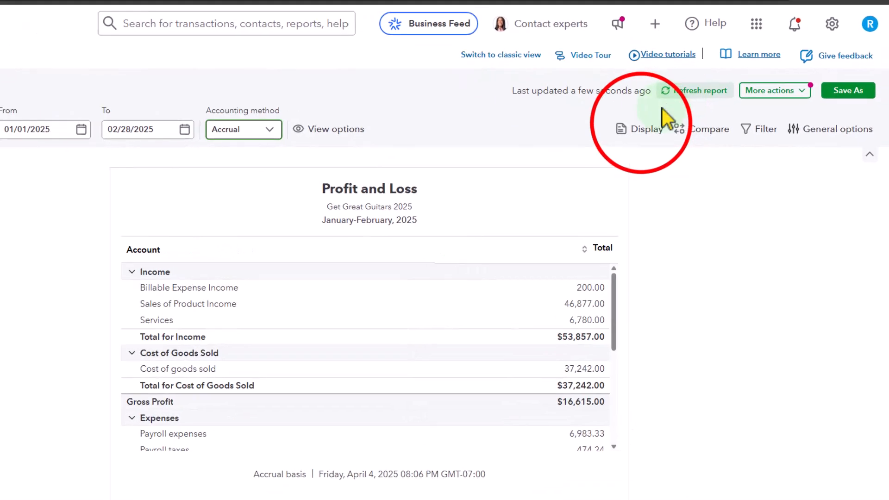
- Display the Profit and Loss columns by transaction date in months and close the display settings
{"action": "left_click", "coordinate": [716, 154]}
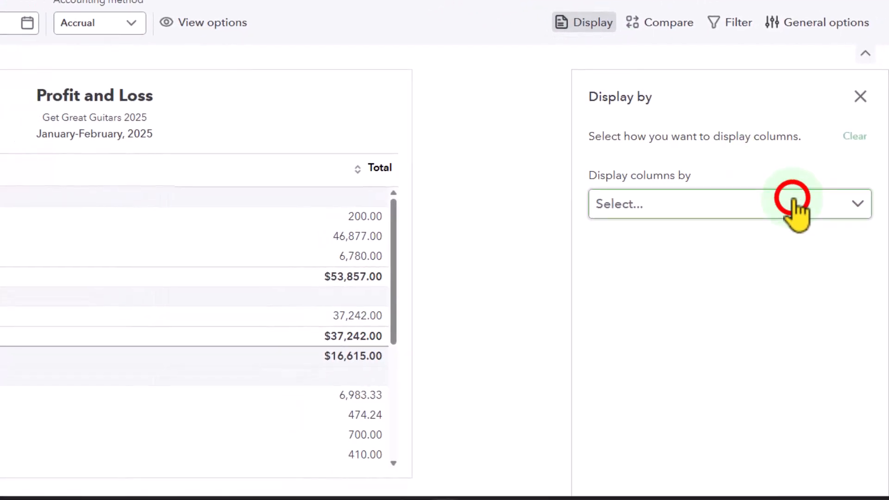
{"action": "left_click", "coordinate": [783, 232]}
{"action": "left_click", "coordinate": [756, 433]}
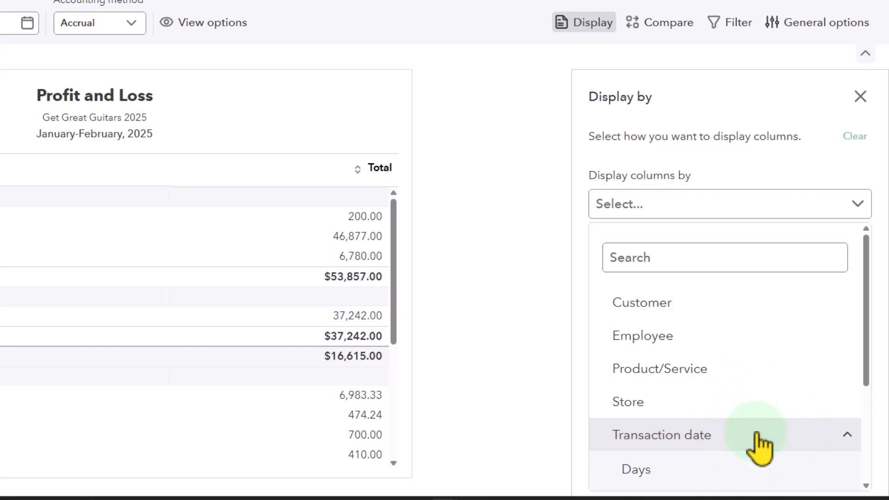
{"action": "scroll", "coordinate": [760, 446], "scroll_direction": "down", "scroll_amount": 3}
{"action": "left_click", "coordinate": [720, 384]}
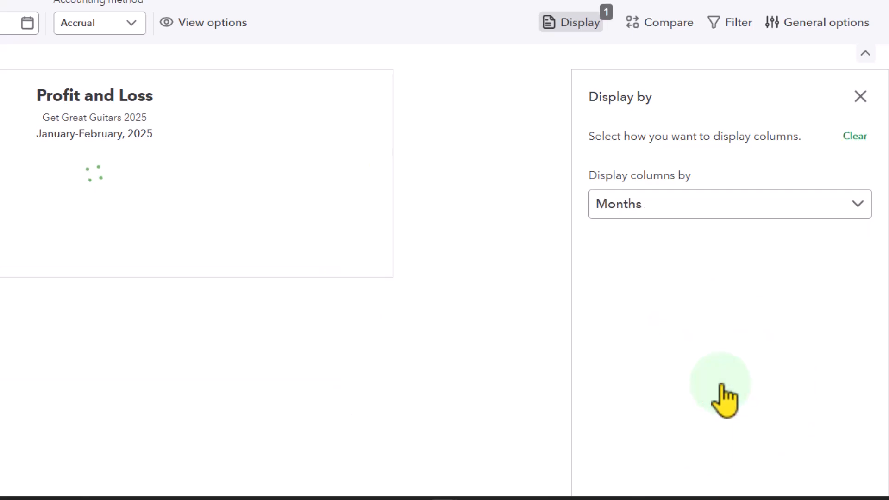
{"action": "left_click", "coordinate": [860, 96]}
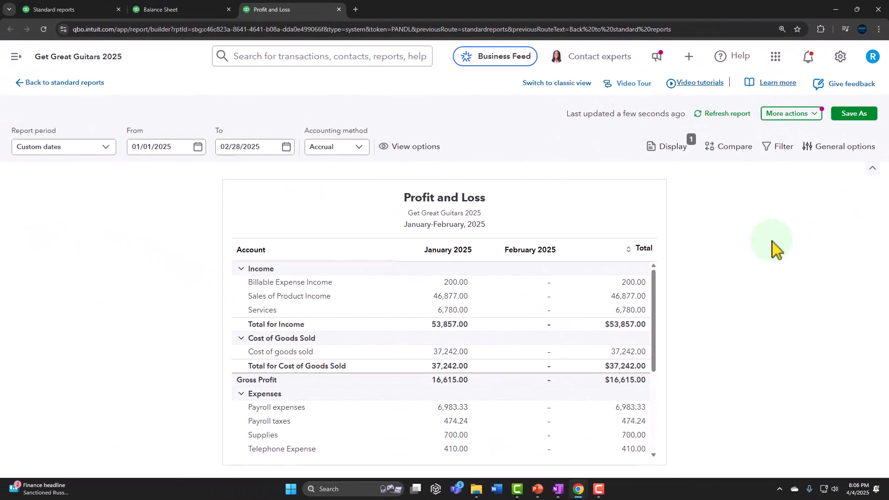
- Review the Profit and Loss report, return to the Balance Sheet, and open the list of transaction types to create
{"action": "scroll", "coordinate": [486, 268], "scroll_direction": "down", "scroll_amount": 2}
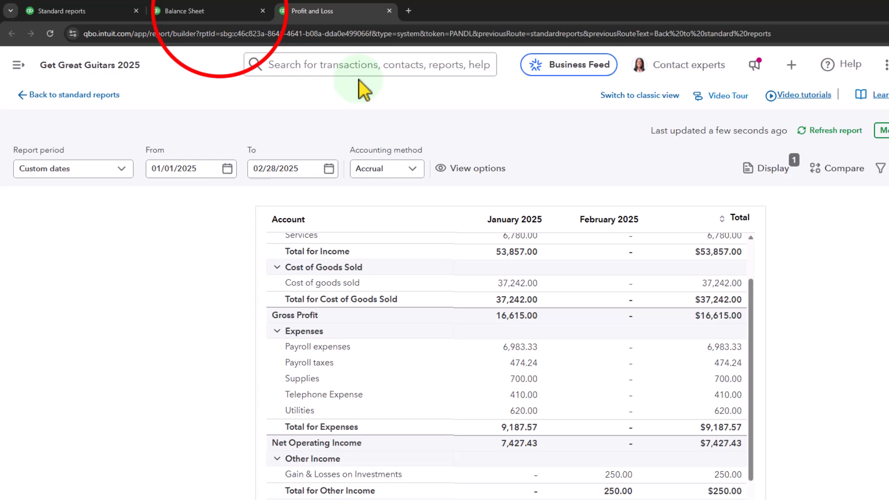
{"action": "left_click", "coordinate": [190, 11]}
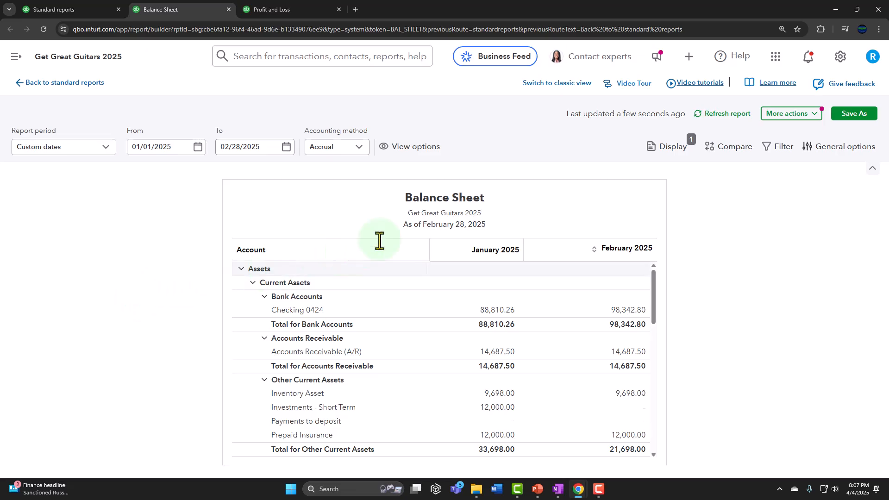
{"action": "left_click", "coordinate": [688, 56]}
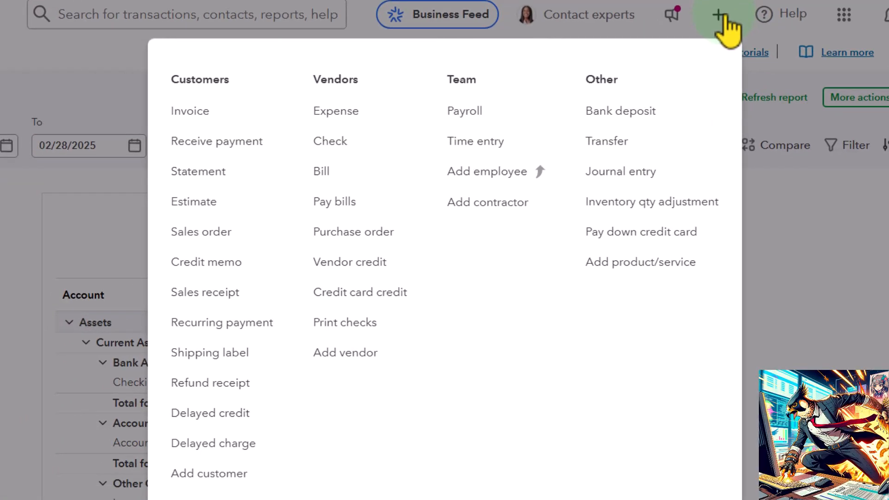
{"action": "left_click", "coordinate": [238, 116]}
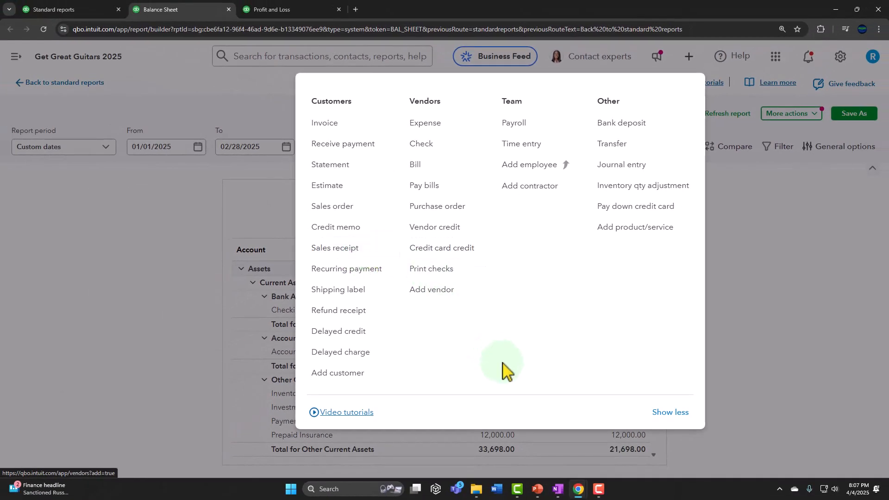
- Switch to OneNote to view the flowchart of vendor, customer, employee, company and banking tasks
{"action": "left_click", "coordinate": [558, 489]}
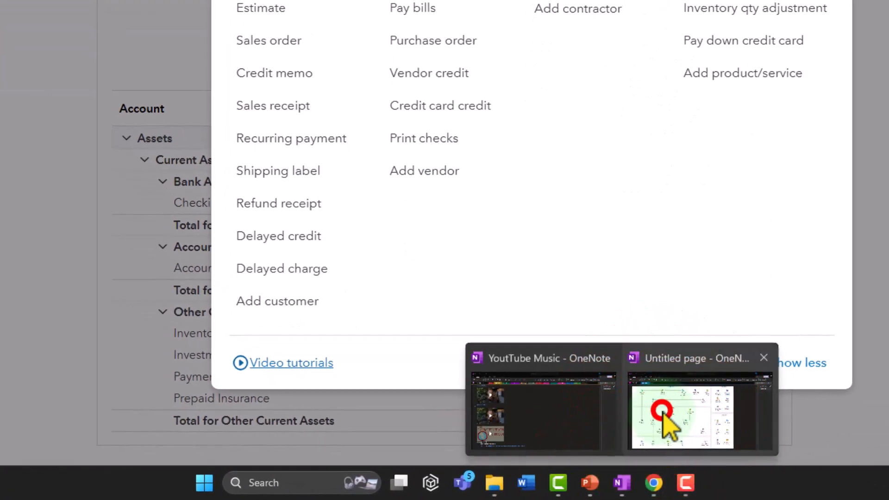
{"action": "left_click", "coordinate": [663, 412]}
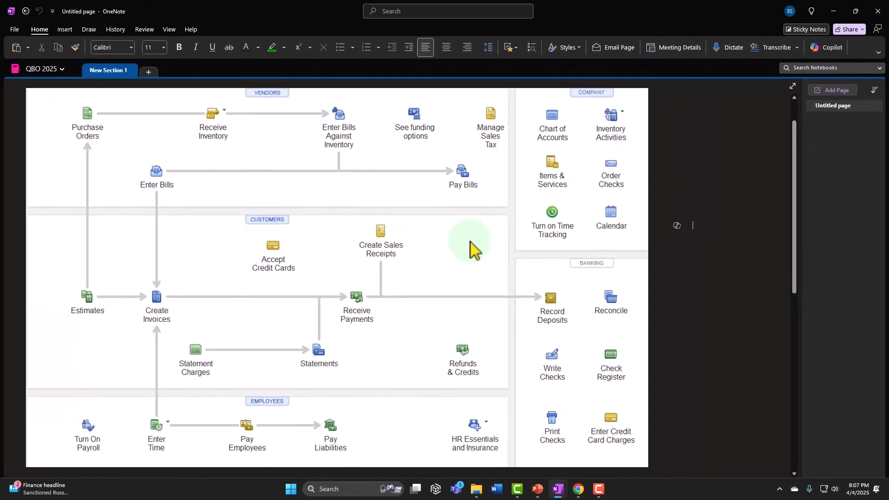
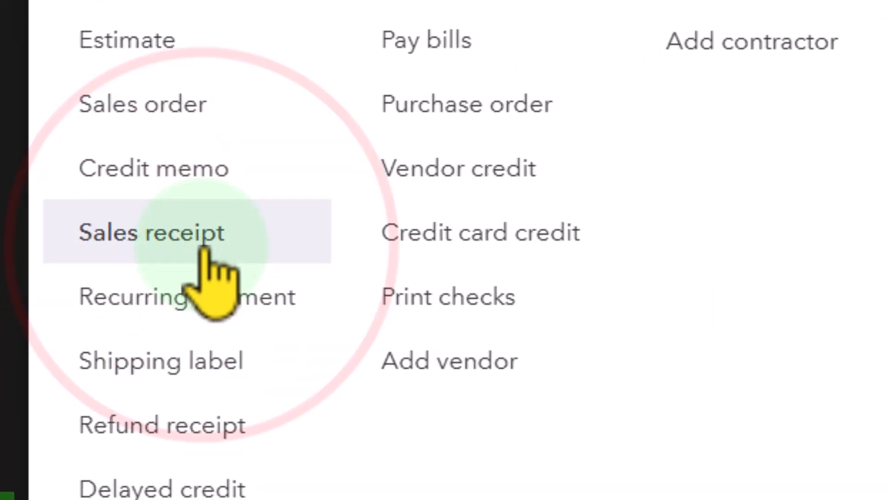
- Start a new sales receipt and look up the customer with "Garc"
{"action": "left_click", "coordinate": [204, 252]}
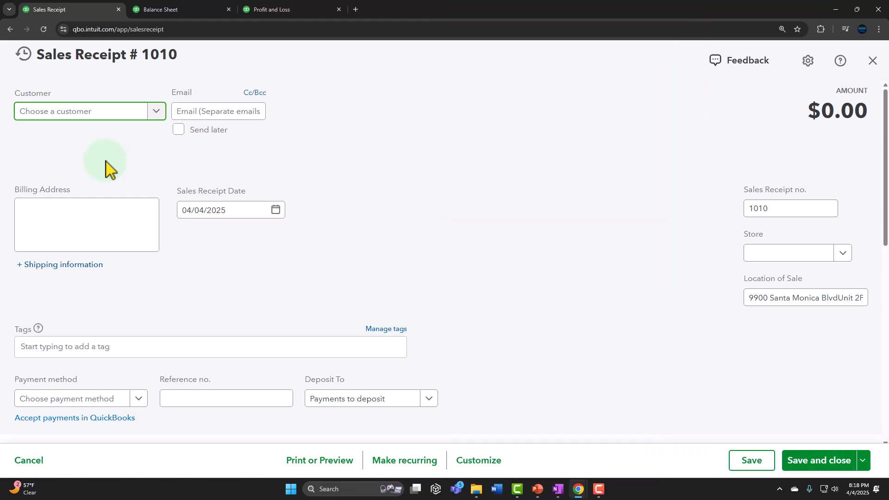
{"action": "type", "text": "Garc"}
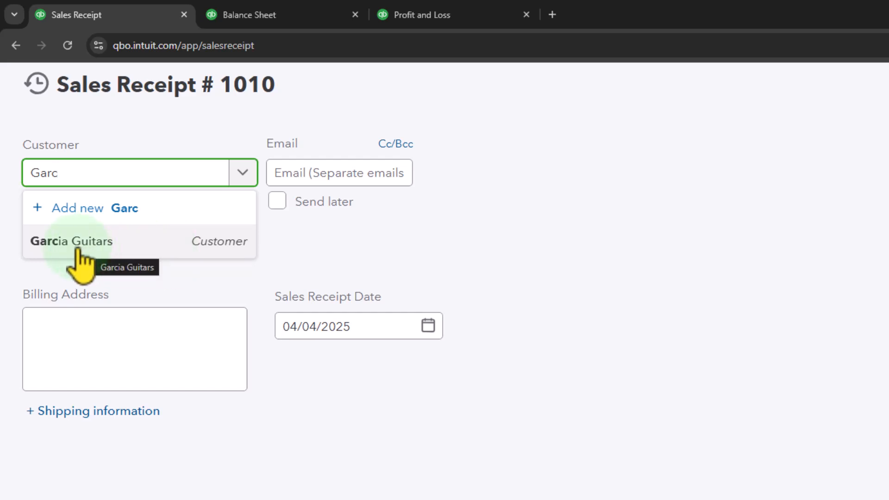
{"action": "left_click", "coordinate": [77, 222]}
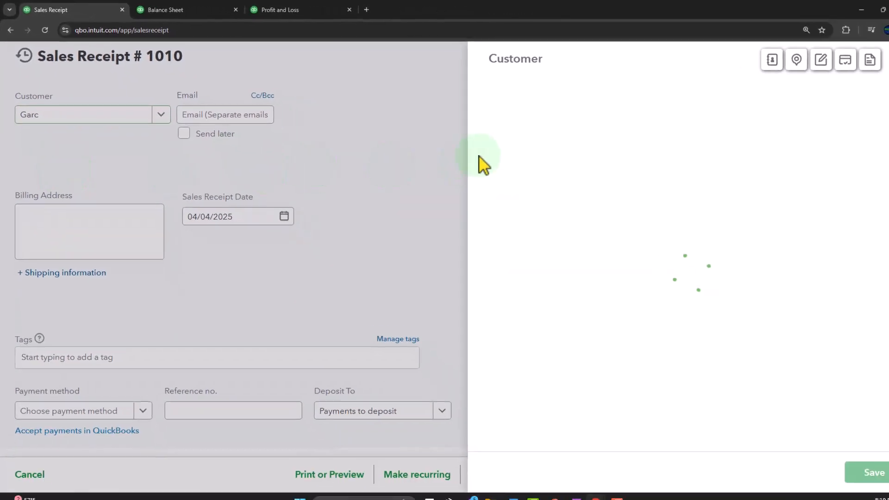
{"action": "left_click", "coordinate": [750, 207]}
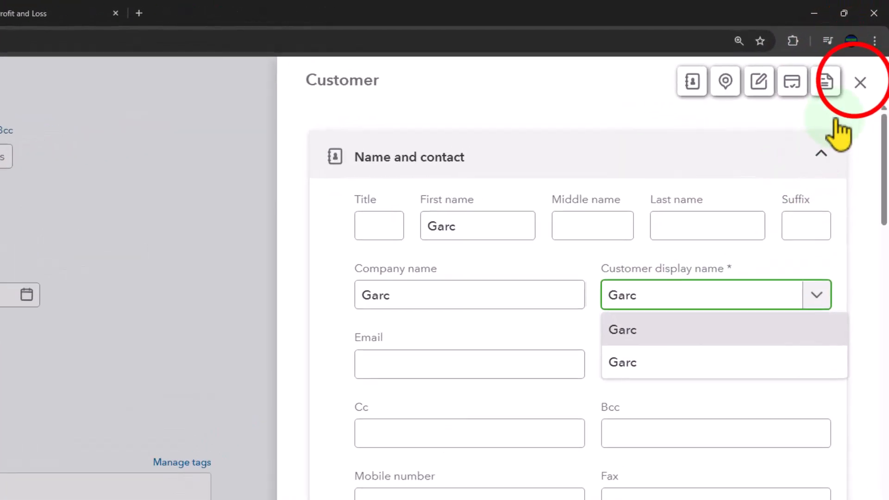
{"action": "left_click", "coordinate": [866, 20]}
- Choose the existing customer Garcia Guitars for the sales receipt
{"action": "left_click", "coordinate": [44, 113]}
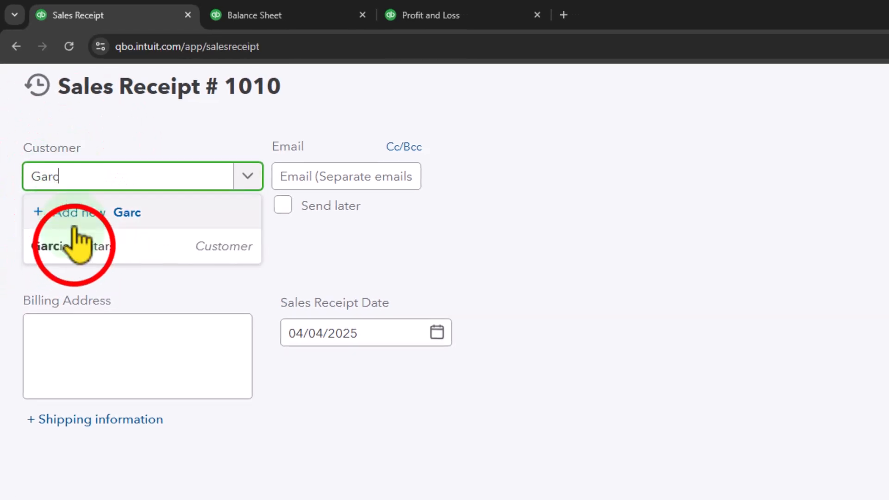
{"action": "left_click", "coordinate": [44, 158]}
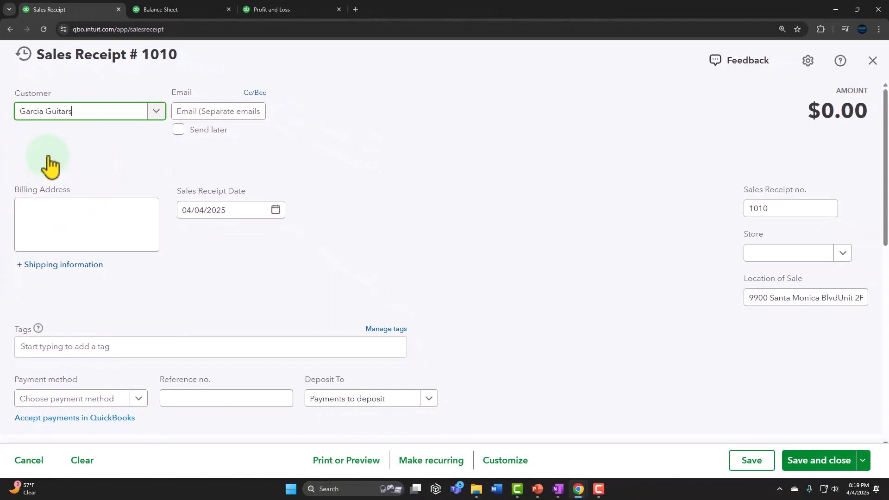
{"action": "key", "text": "Tab"}
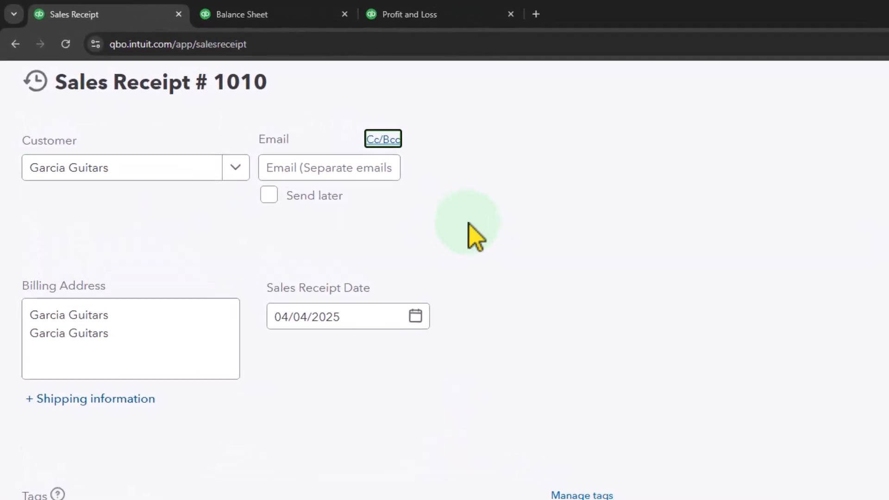
- Set the sales receipt date to 02/20/2025, leaving the customer's email blank
{"action": "key", "text": "Tab"}
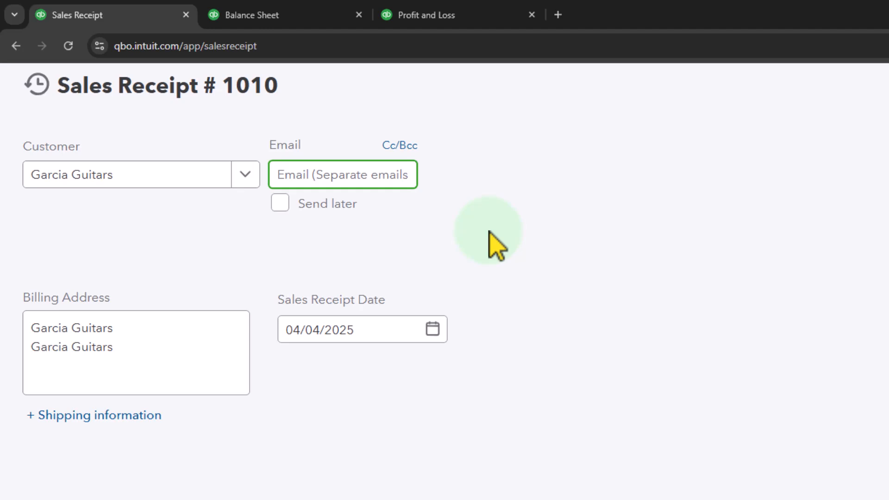
{"action": "key", "text": "Tab"}
{"action": "key", "text": "Tab"}
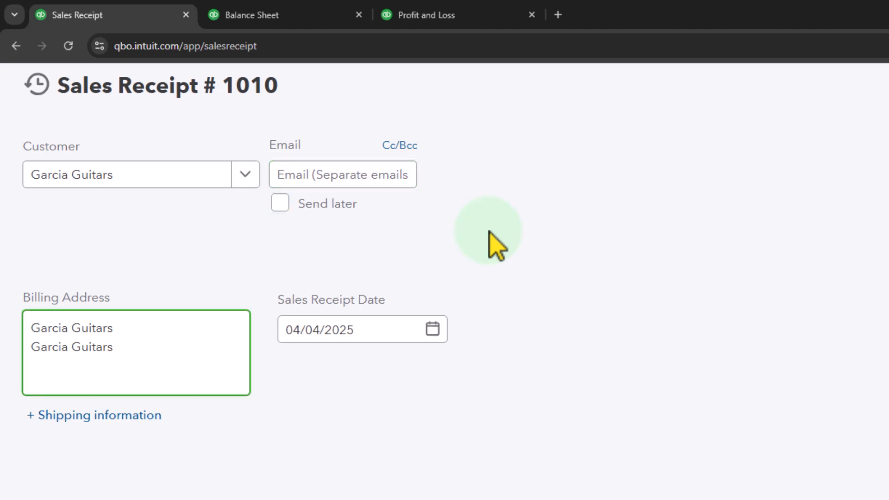
{"action": "key", "text": "Tab"}
{"action": "key", "text": "Tab"}
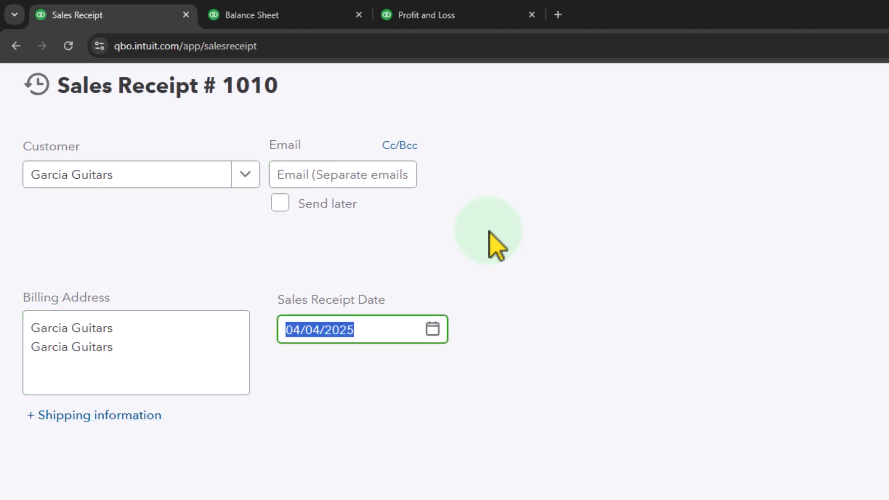
{"action": "type", "text": "02/20/2025"}
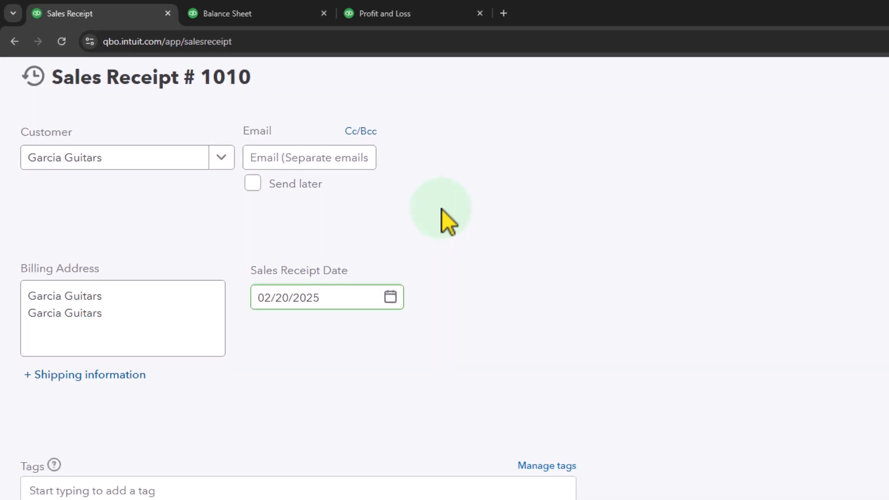
{"action": "key", "text": "Tab"}
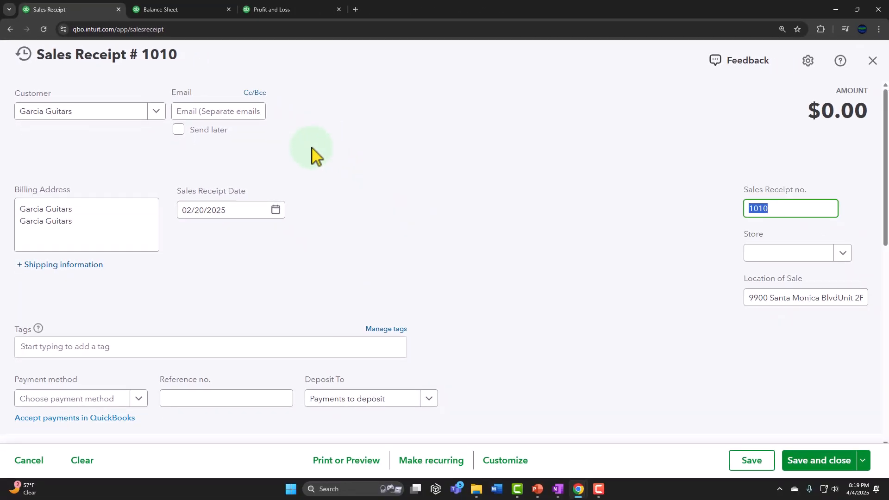
- Go through the receipt's remaining header fields and examine the available payment methods and deposit accounts
{"action": "key", "text": "Tab"}
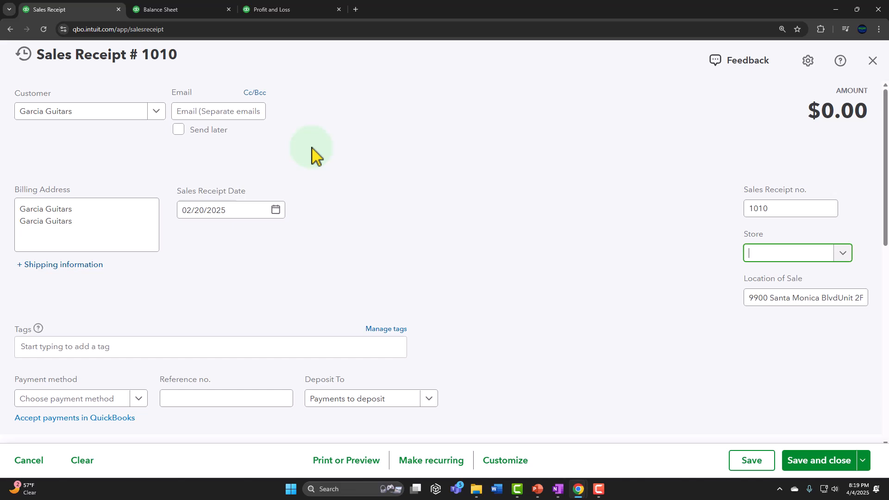
{"action": "key", "text": "Tab"}
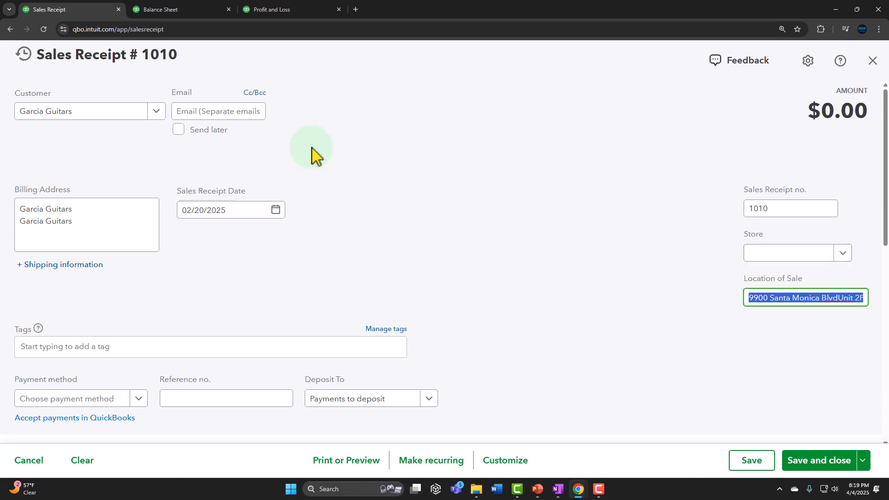
{"action": "key", "text": "Tab"}
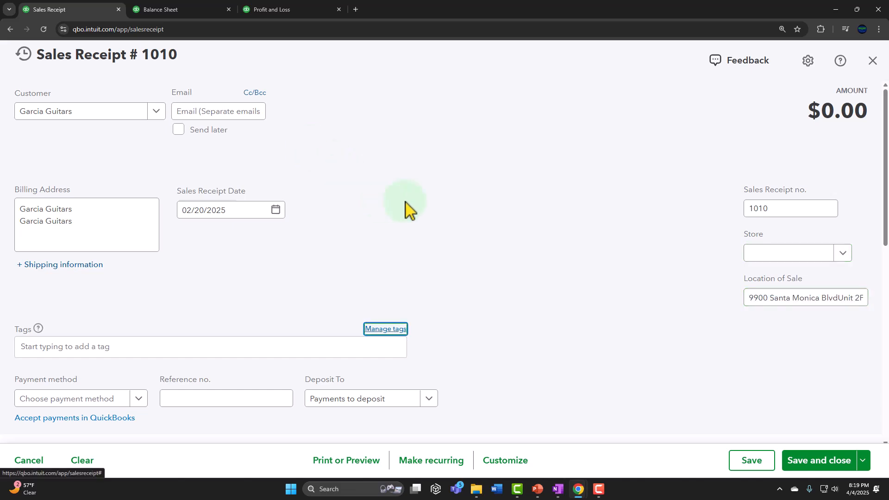
{"action": "scroll", "coordinate": [407, 209], "scroll_direction": "down", "scroll_amount": 1}
{"action": "key", "text": "Tab"}
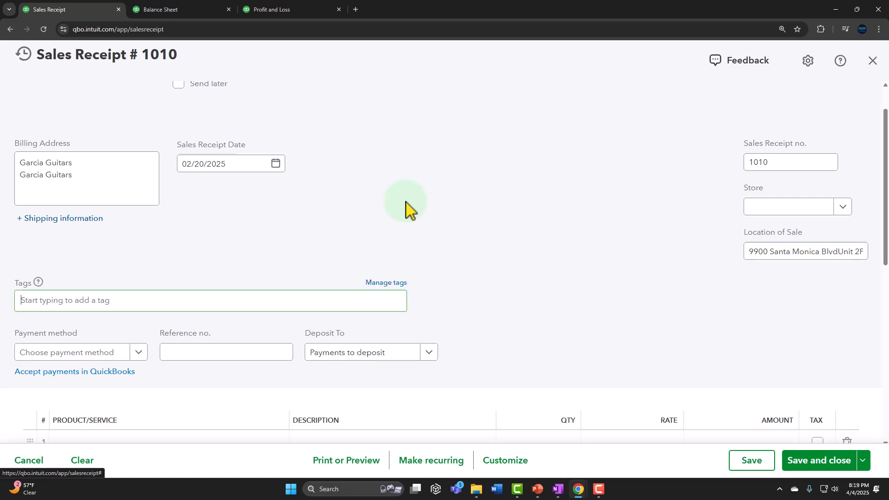
{"action": "scroll", "coordinate": [406, 210], "scroll_direction": "down", "scroll_amount": 1}
{"action": "key", "text": "Tab"}
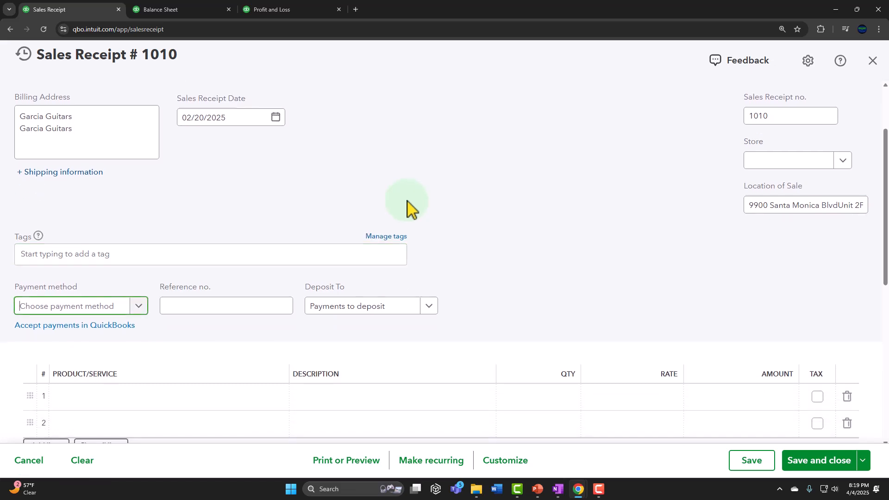
{"action": "scroll", "coordinate": [408, 199], "scroll_direction": "down", "scroll_amount": 3}
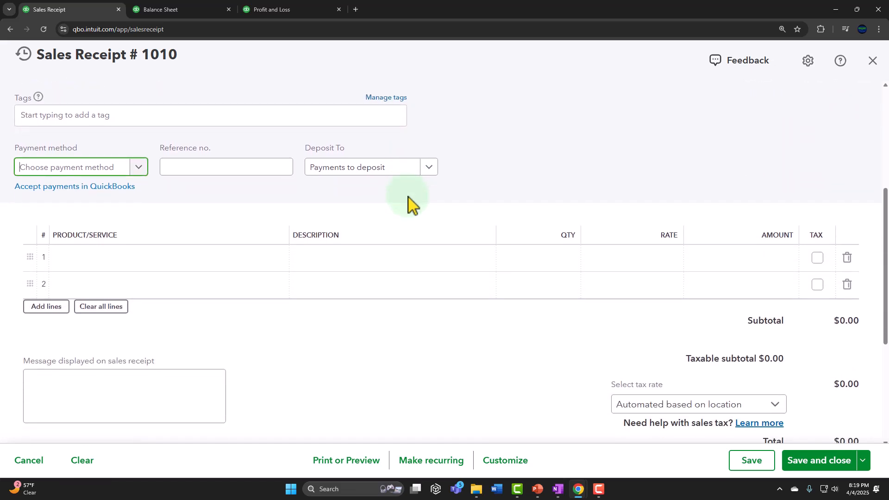
{"action": "left_click", "coordinate": [169, 204]}
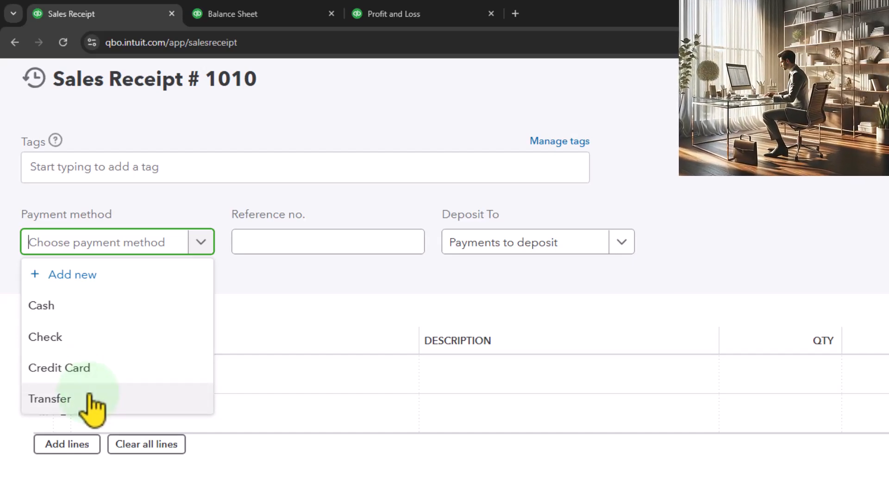
{"action": "left_click", "coordinate": [621, 241]}
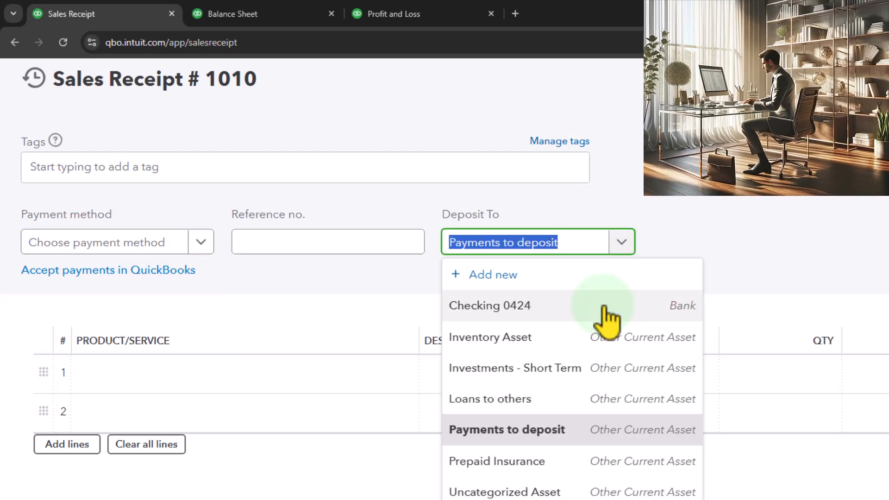
{"action": "left_click", "coordinate": [723, 214]}
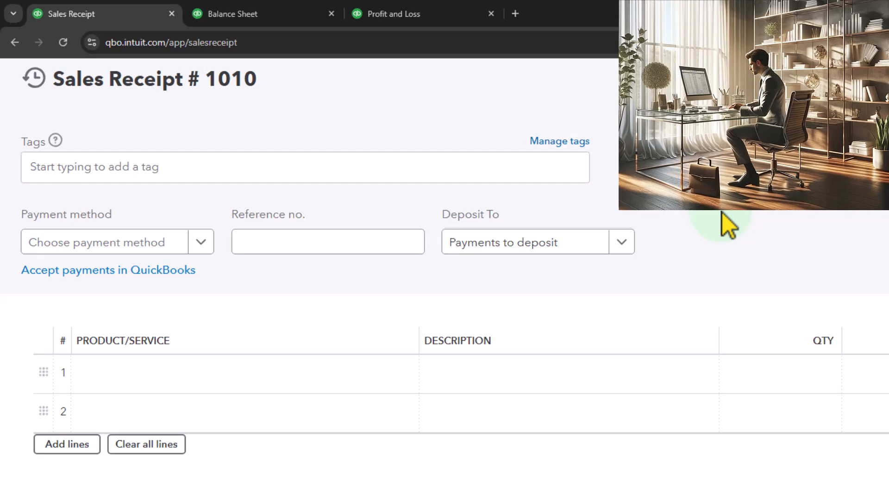
- Set the sales receipt's payment method to Cash
{"action": "left_click", "coordinate": [237, 240]}
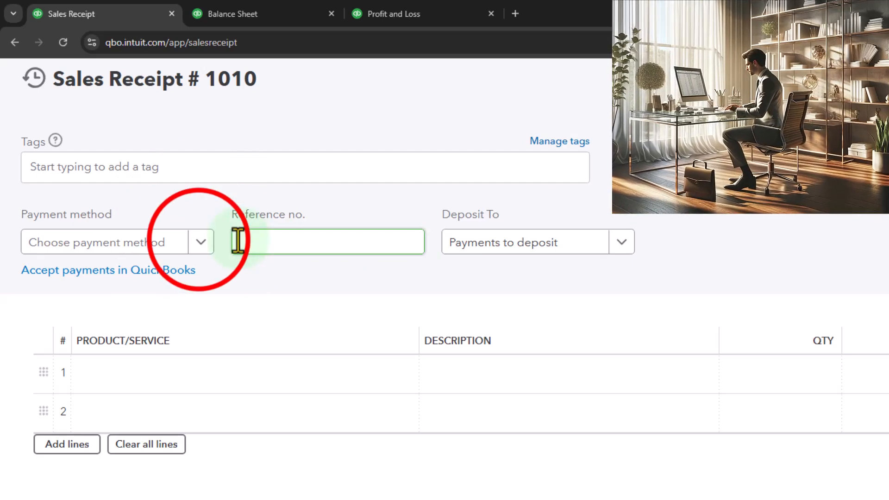
{"action": "left_click", "coordinate": [200, 243]}
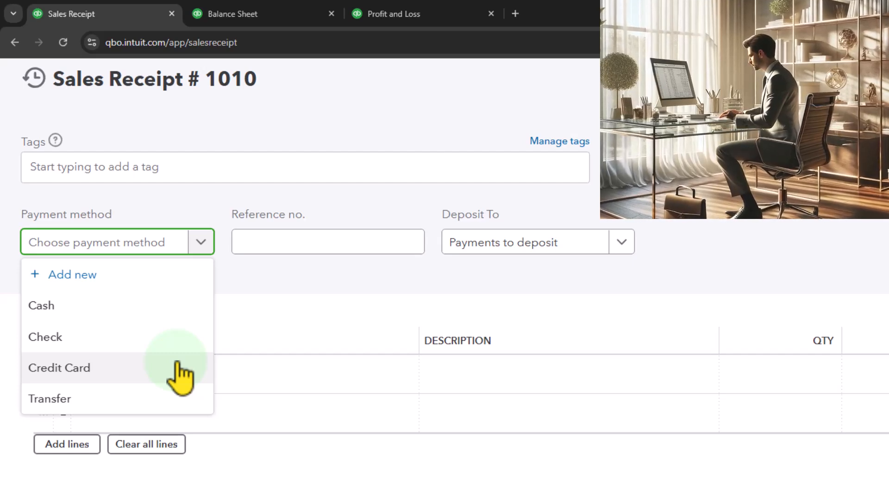
{"action": "left_click", "coordinate": [136, 306]}
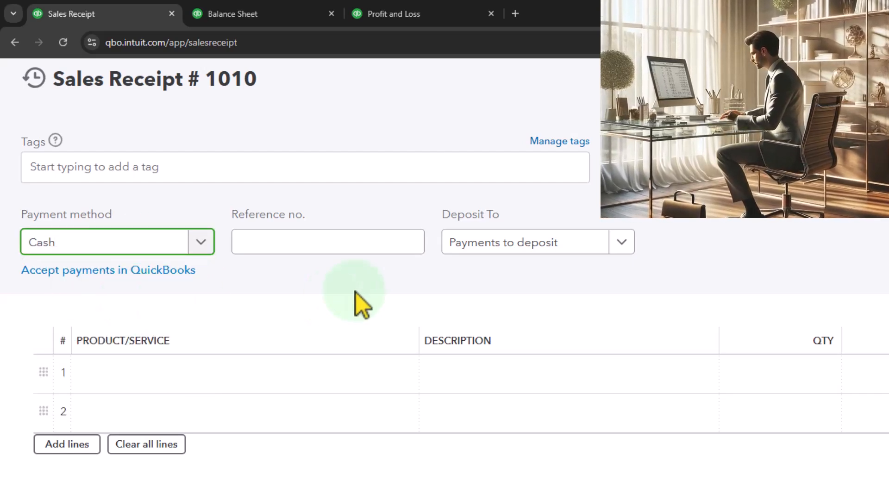
- Leave the reference number blank and choose Payments to deposit as the account receiving the payment
{"action": "key", "text": "Tab"}
{"action": "key", "text": "Tab"}
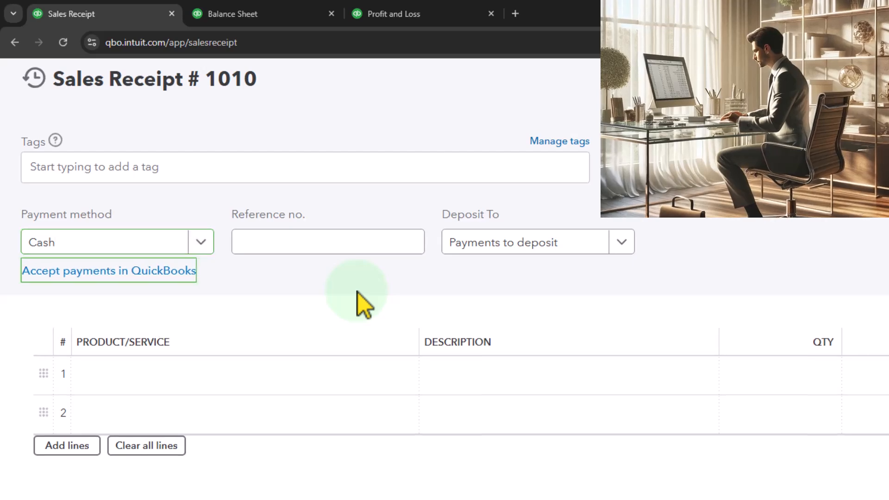
{"action": "key", "text": "Tab"}
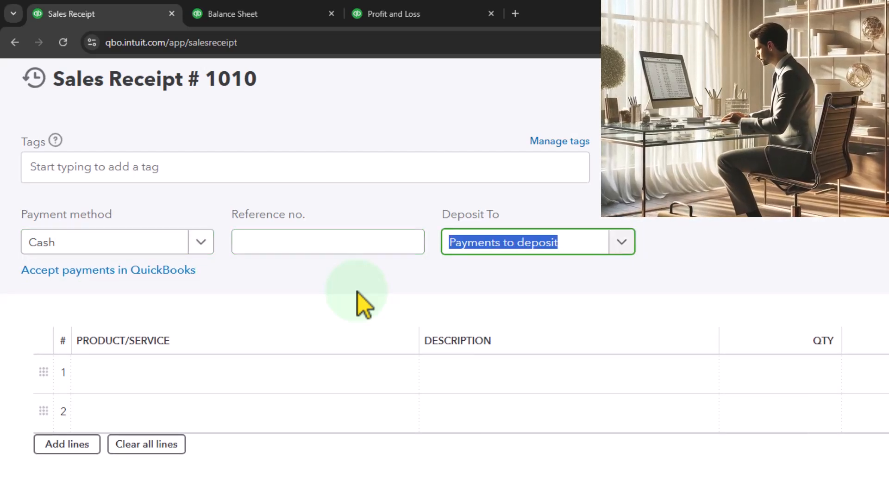
{"action": "left_click", "coordinate": [622, 238]}
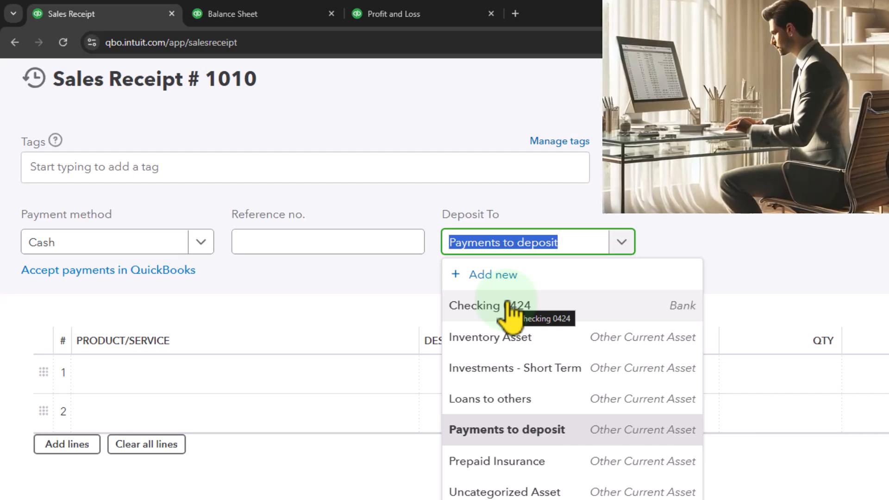
{"action": "left_click", "coordinate": [512, 440]}
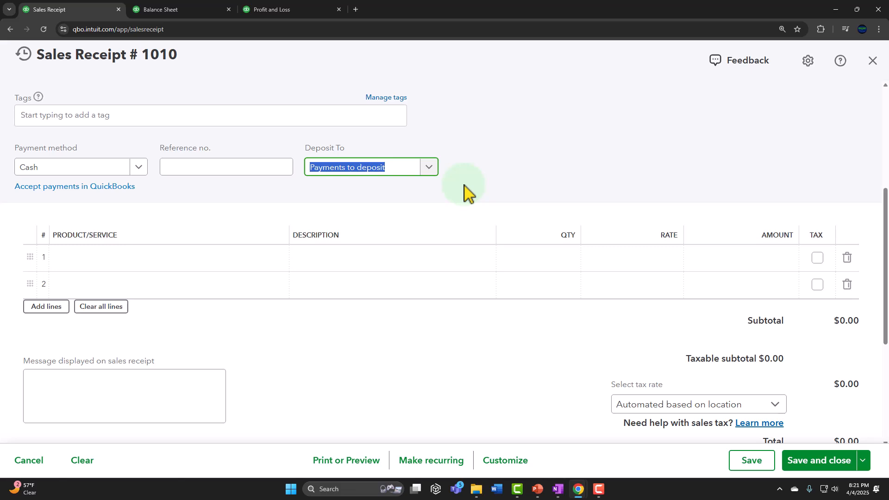
- Add the product Epiphone Standard Pro (EPSP) to the first line of the sales receipt
{"action": "key", "text": "Tab"}
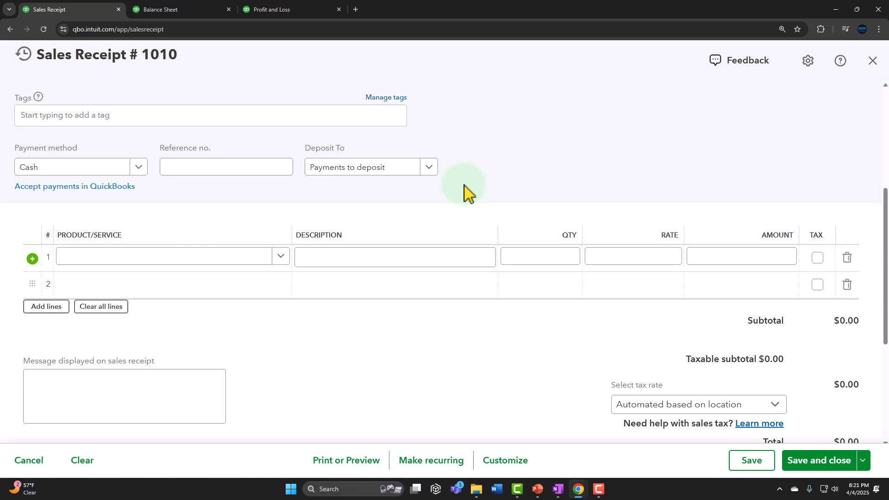
{"action": "key", "text": "Tab"}
{"action": "key", "text": "Tab"}
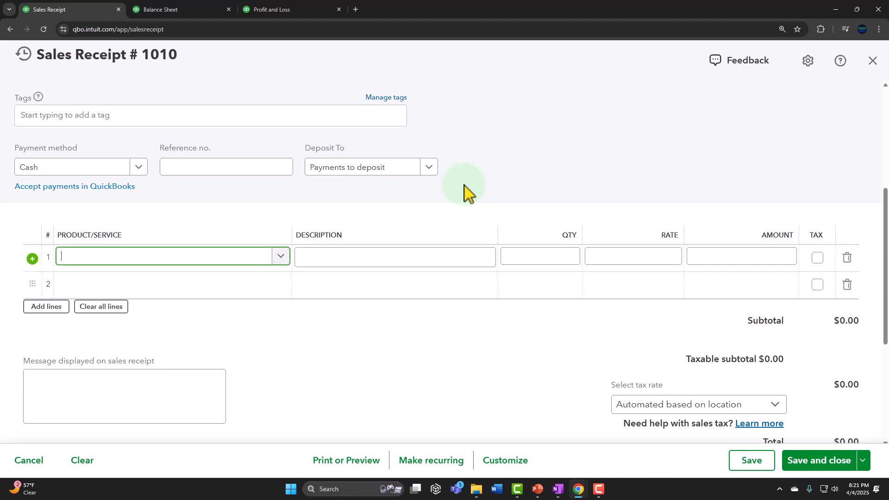
{"action": "type", "text": "EP"}
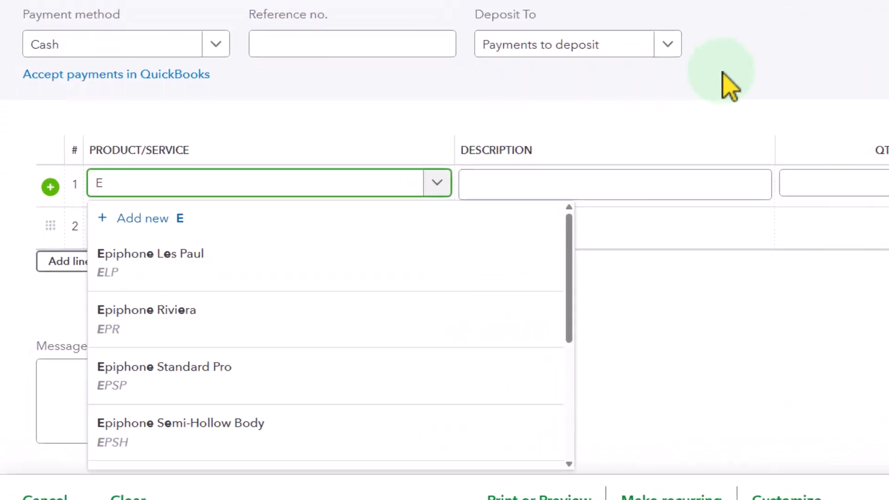
{"action": "type", "text": "SP"}
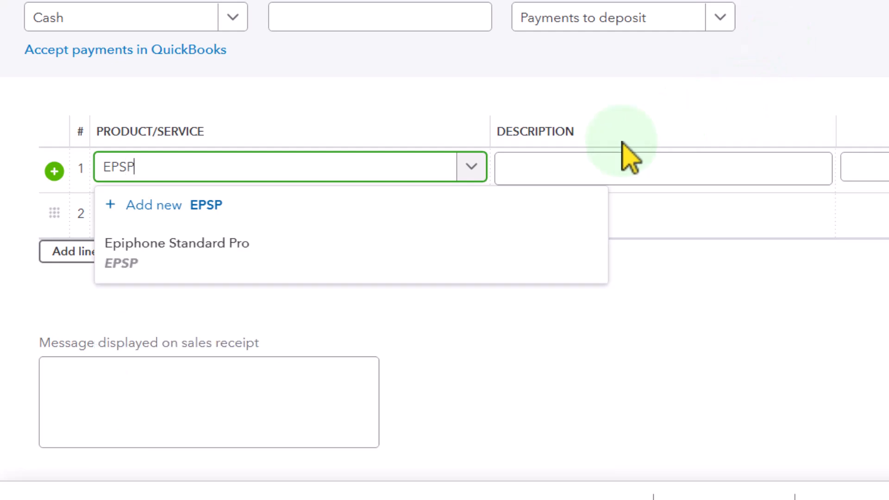
{"action": "left_click", "coordinate": [241, 260]}
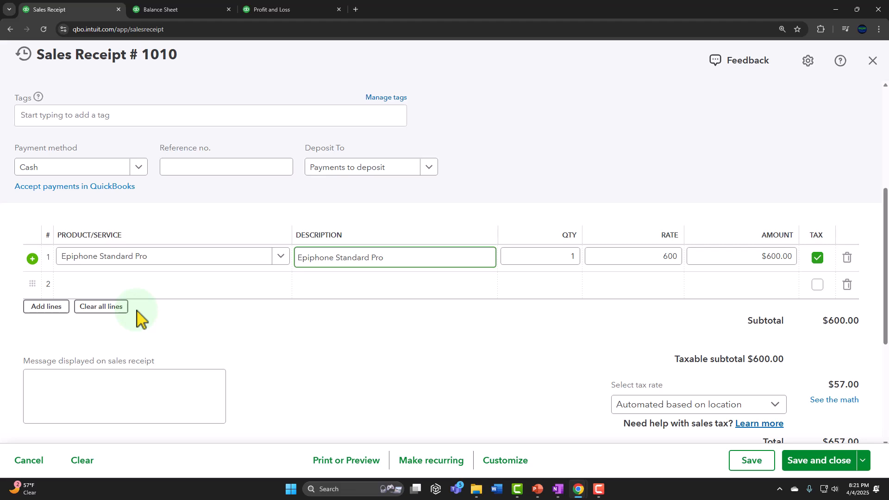
- Set the quantity of the Epiphone Standard Pro line to 2
{"action": "key", "text": "Tab"}
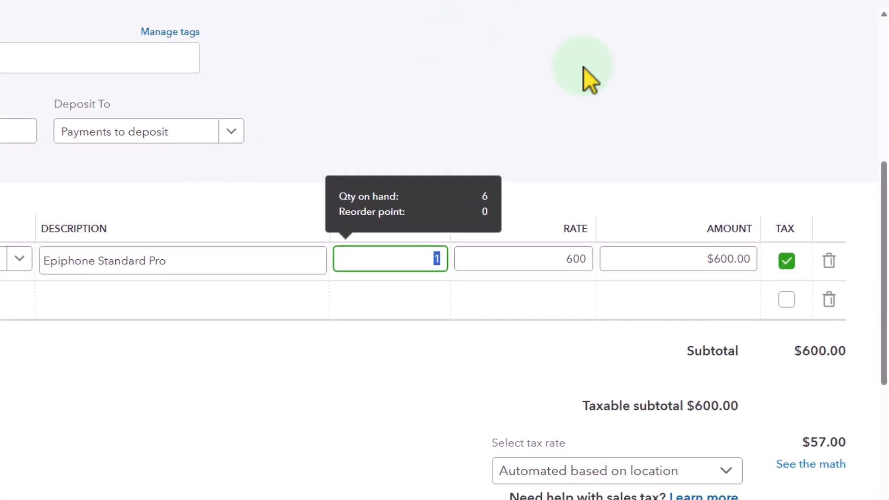
{"action": "type", "text": "2"}
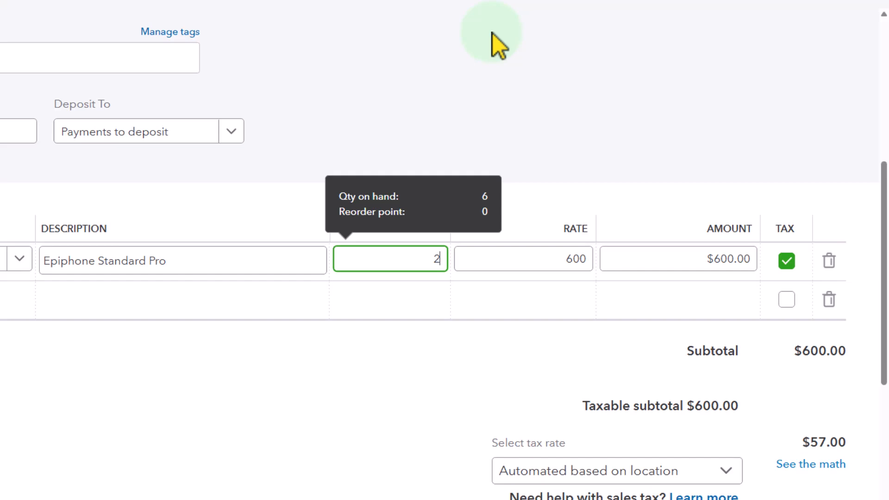
{"action": "key", "text": "Tab"}
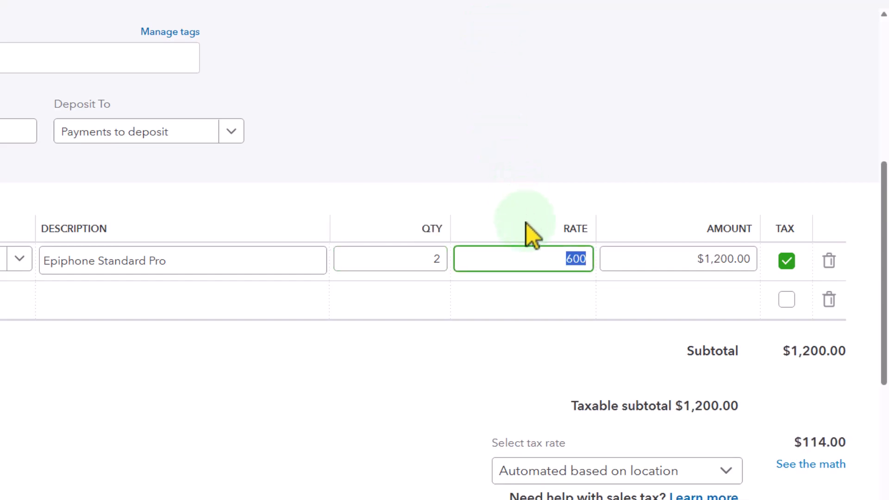
- Add the product Epiphone Les Paul (ELP) to the second line of the sales receipt
{"action": "key", "text": "Tab"}
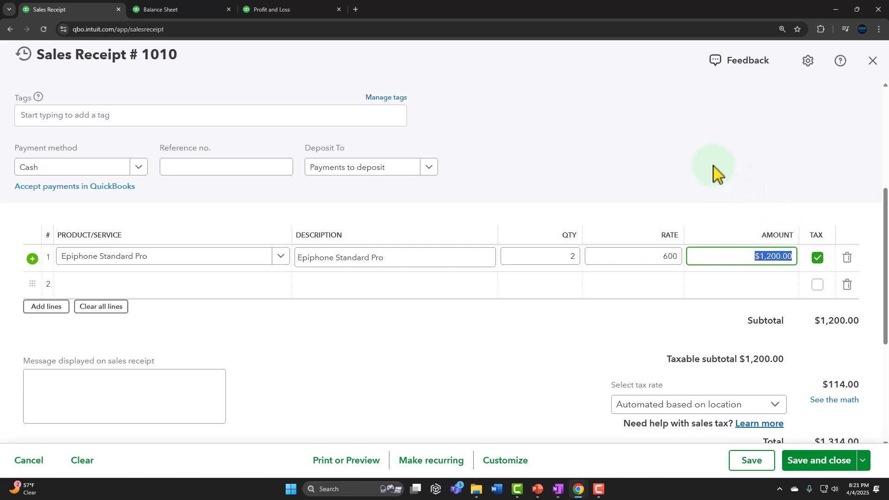
{"action": "key", "text": "Tab"}
{"action": "key", "text": "Tab"}
{"action": "key", "text": "Tab"}
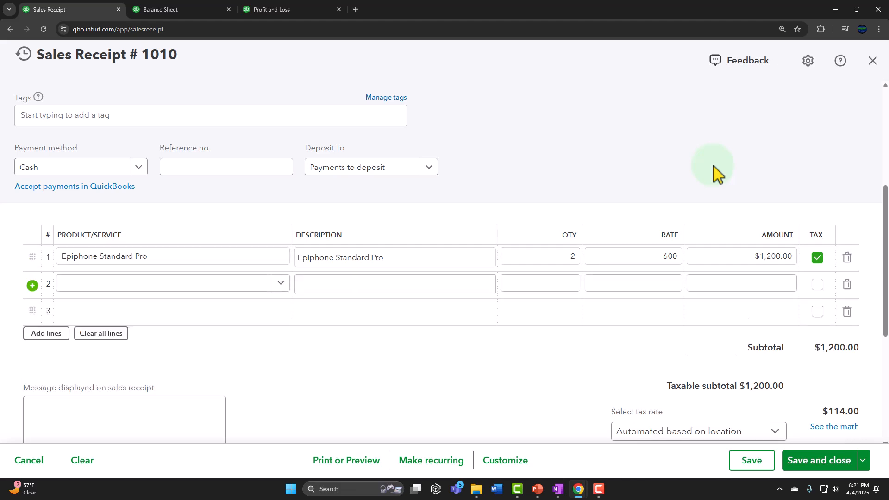
{"action": "key", "text": "Tab"}
{"action": "key", "text": "Tab"}
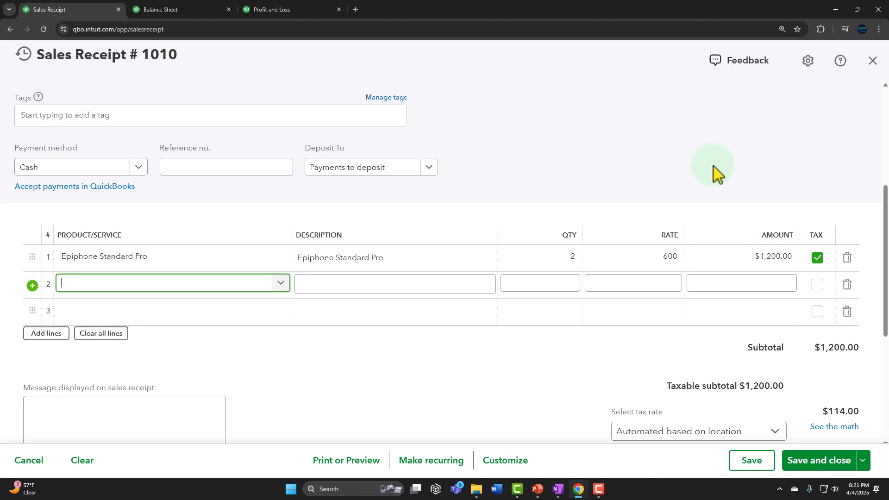
{"action": "type", "text": "OL"}
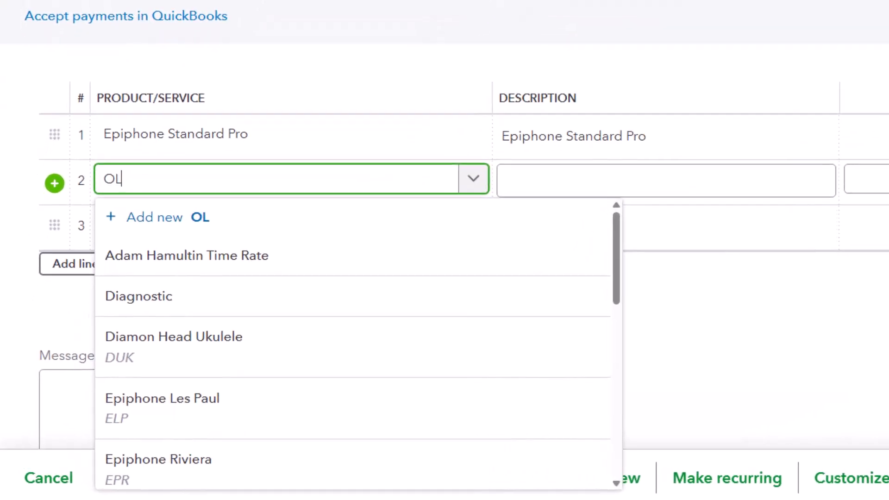
{"action": "key", "text": "BackSpace"}
{"action": "key", "text": "BackSpace"}
{"action": "type", "text": "ELP"}
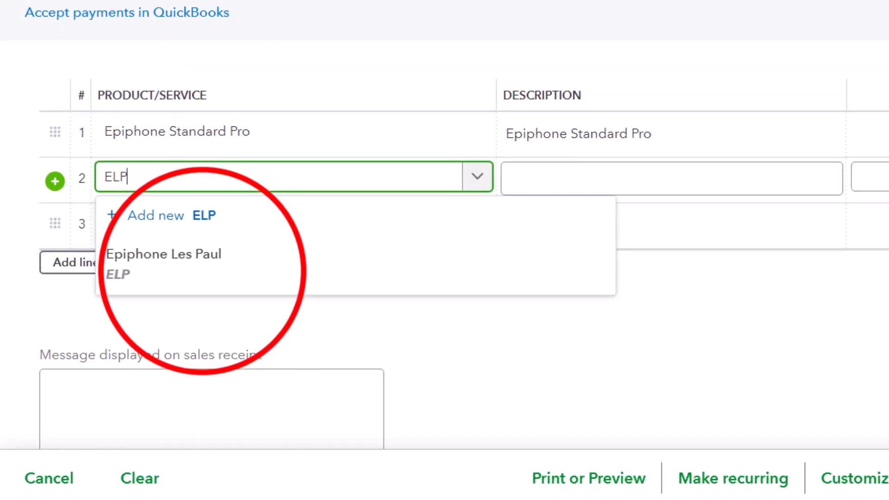
{"action": "left_click", "coordinate": [163, 259]}
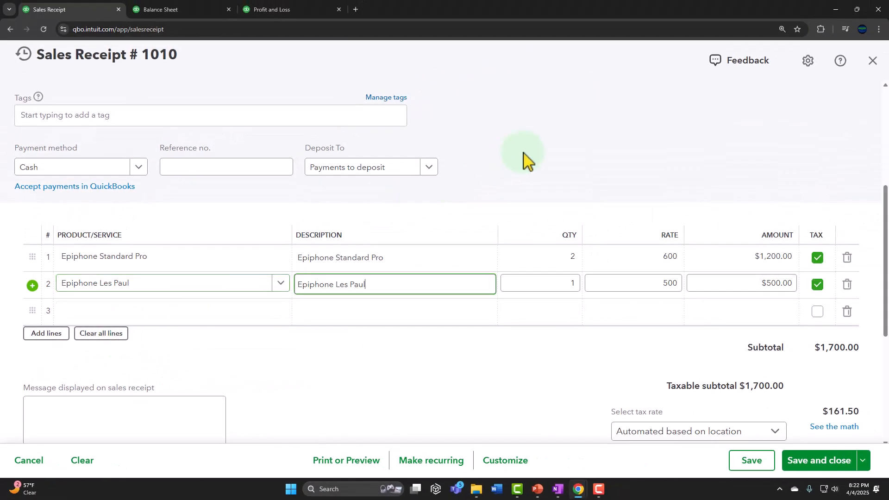
{"action": "key", "text": "Tab"}
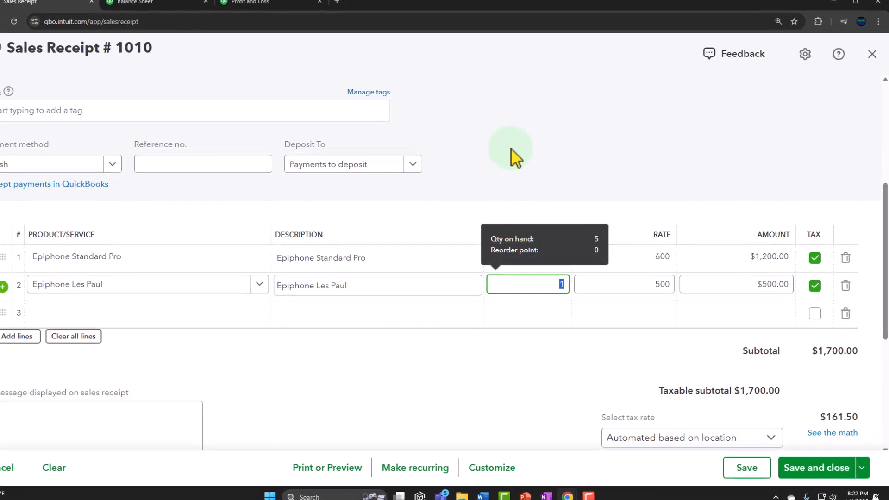
- Set the quantity of the Epiphone Les Paul line to 2, keeping its default rate and amount
{"action": "type", "text": "2"}
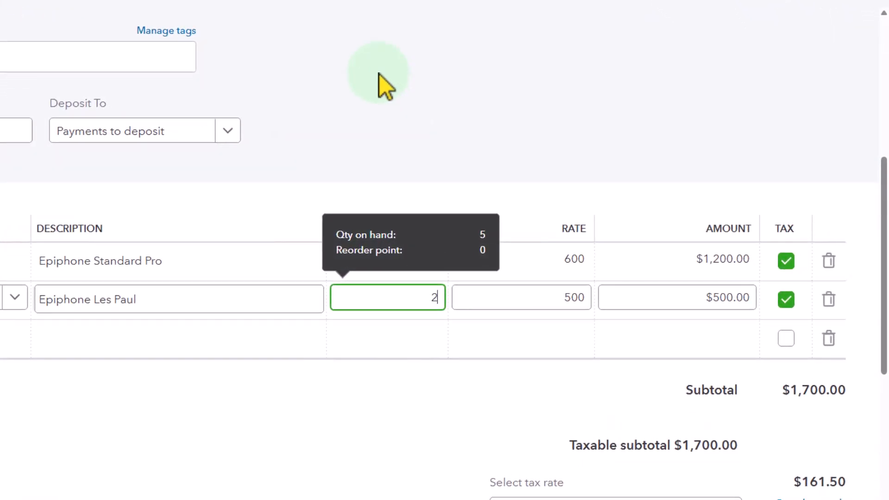
{"action": "key", "text": "Tab"}
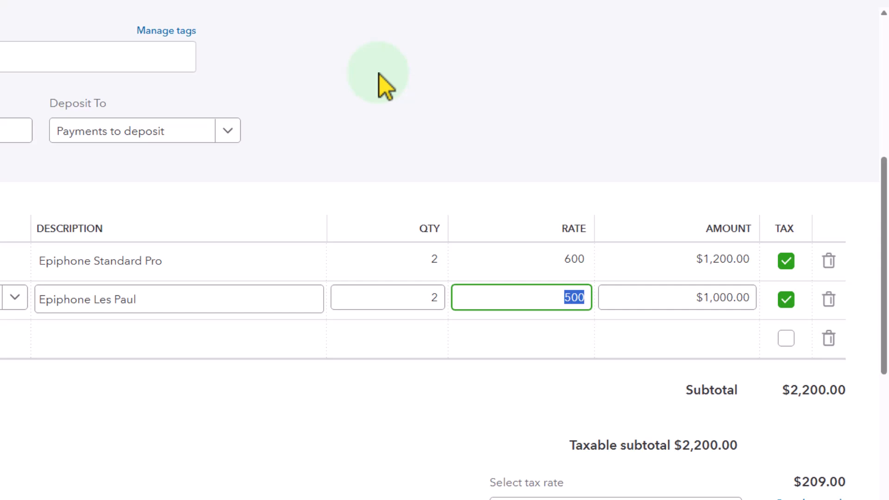
{"action": "key", "text": "Tab"}
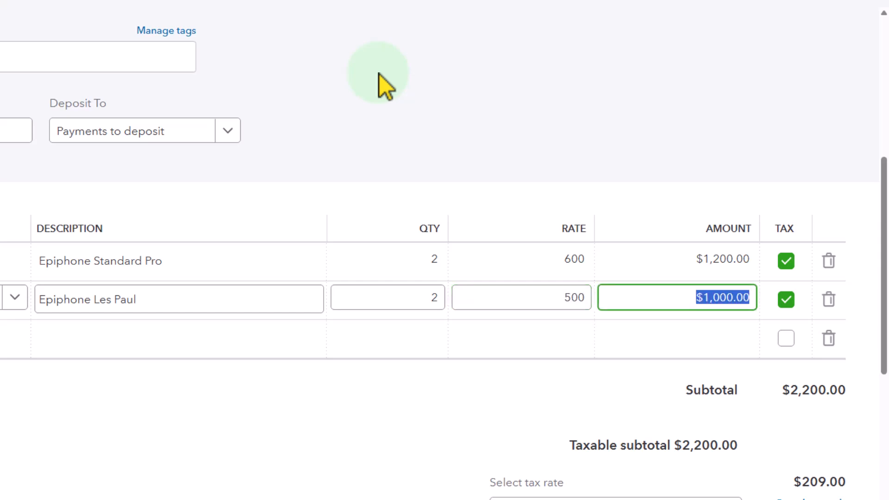
{"action": "key", "text": "Tab"}
{"action": "key", "text": "Tab"}
{"action": "key", "text": "Tab"}
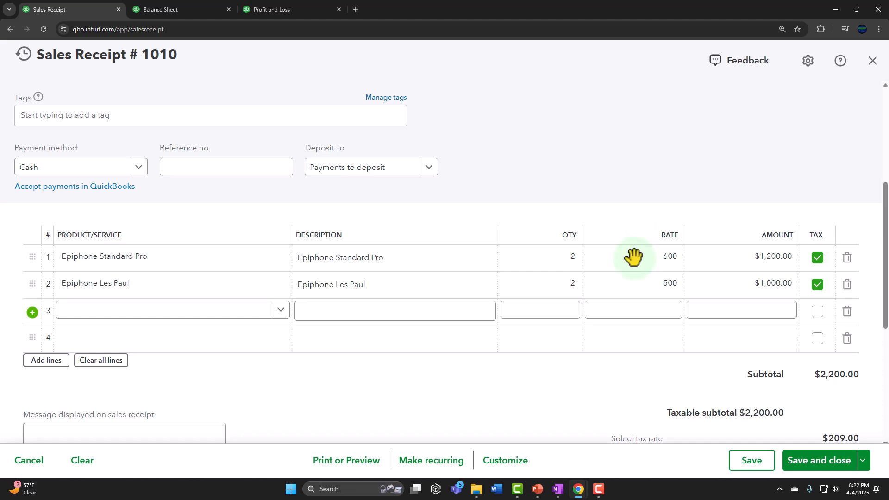
- Apply the custom CA Sales Tax rate of 5% to the sales receipt instead of the automated location rate
{"action": "scroll", "coordinate": [663, 329], "scroll_direction": "down", "scroll_amount": 2}
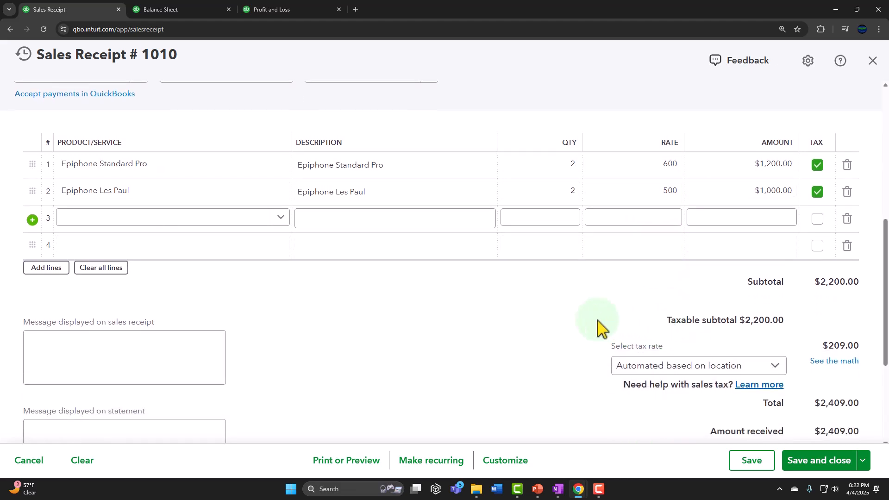
{"action": "scroll", "coordinate": [597, 327], "scroll_direction": "down", "scroll_amount": 1}
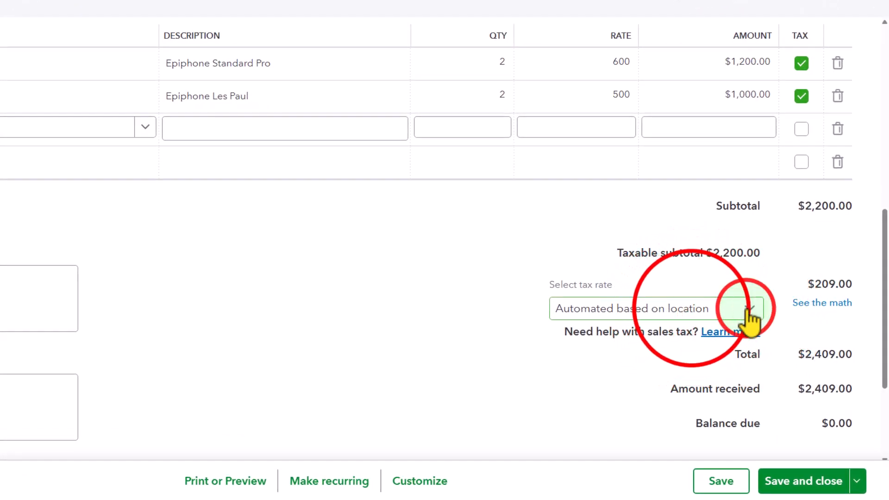
{"action": "left_click", "coordinate": [693, 311]}
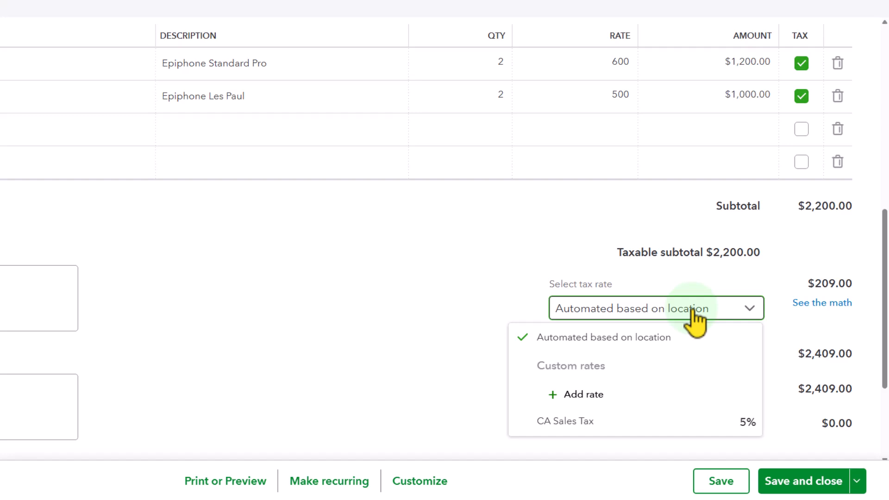
{"action": "left_click", "coordinate": [586, 427]}
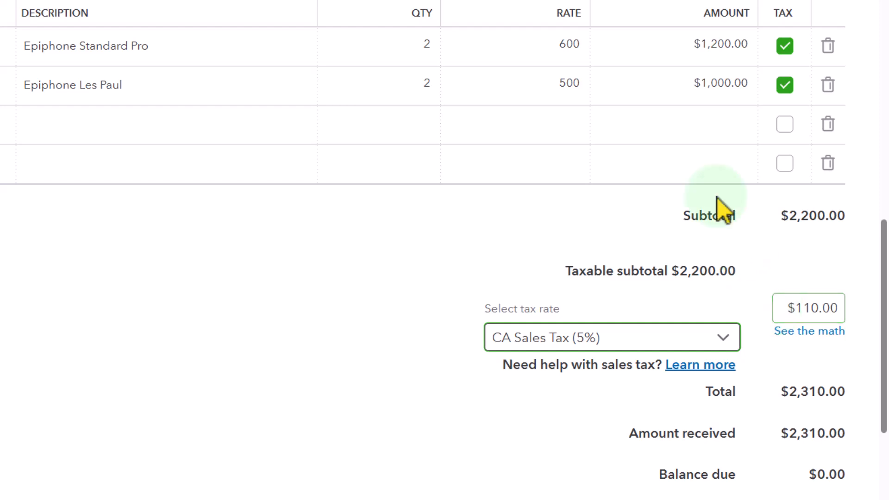
- Leave the third line empty, then save and close the sales receipt
{"action": "left_click", "coordinate": [689, 115]}
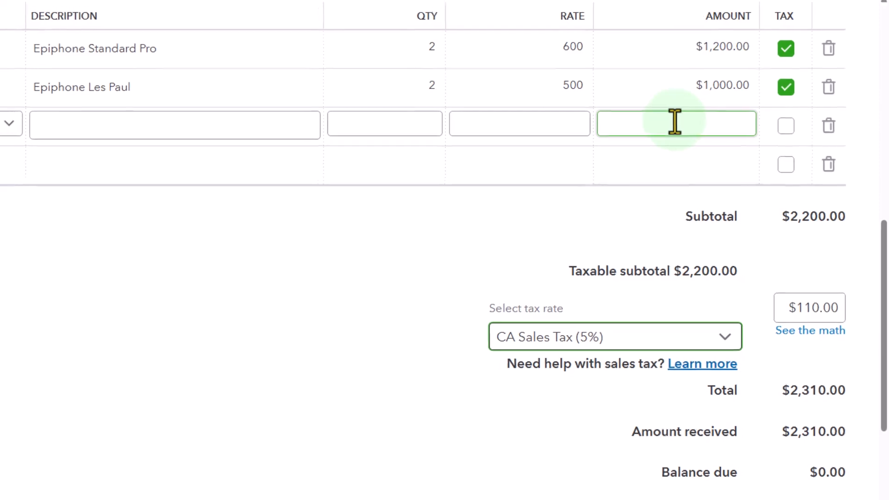
{"action": "left_click", "coordinate": [151, 62]}
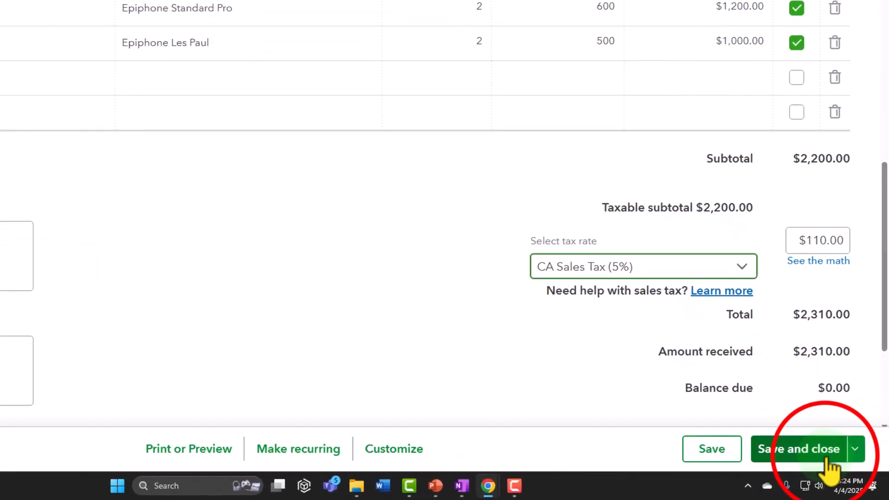
{"action": "left_click", "coordinate": [827, 463]}
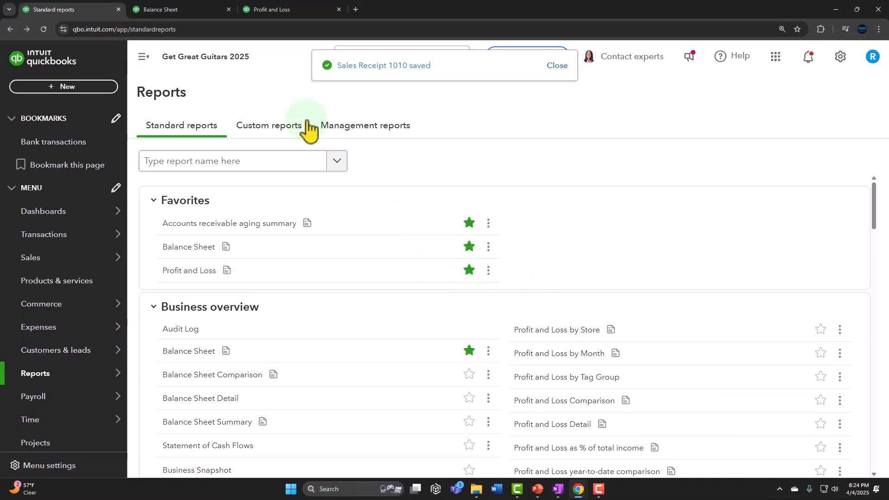
- Switch to the Balance Sheet report and refresh it to include the saved sales receipt
{"action": "left_click", "coordinate": [238, 19]}
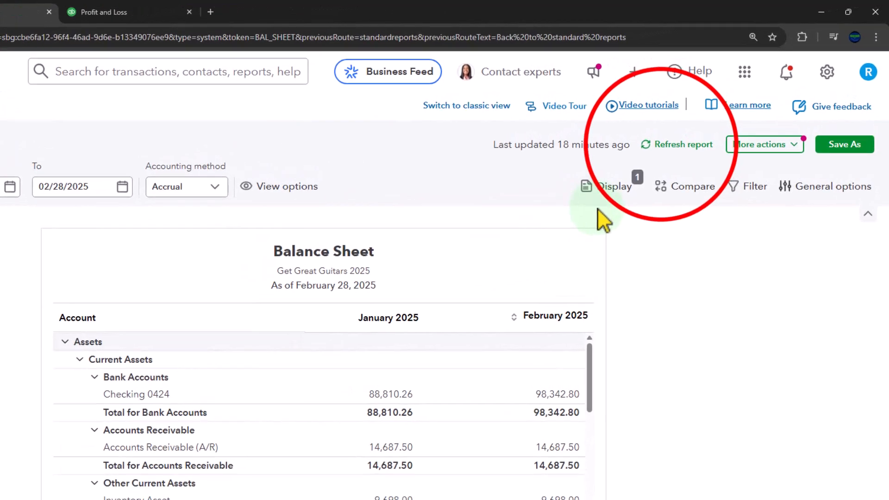
{"action": "left_click", "coordinate": [663, 144]}
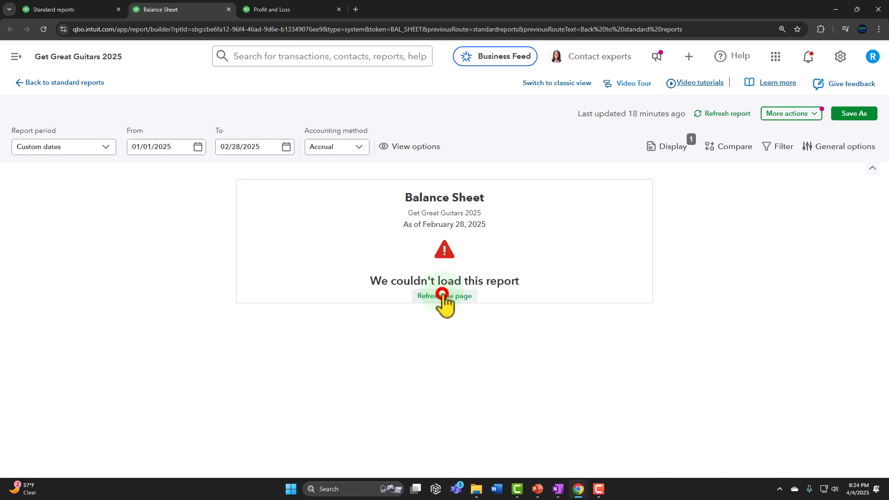
{"action": "left_click", "coordinate": [435, 296]}
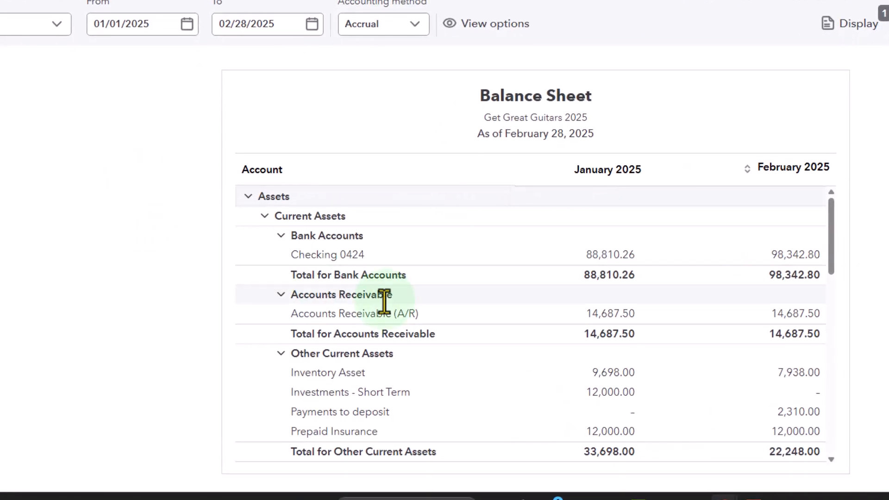
- Open the transaction detail behind the February 2025 Payments to deposit amount on the Balance Sheet
{"action": "scroll", "coordinate": [384, 302], "scroll_direction": "down", "scroll_amount": 4}
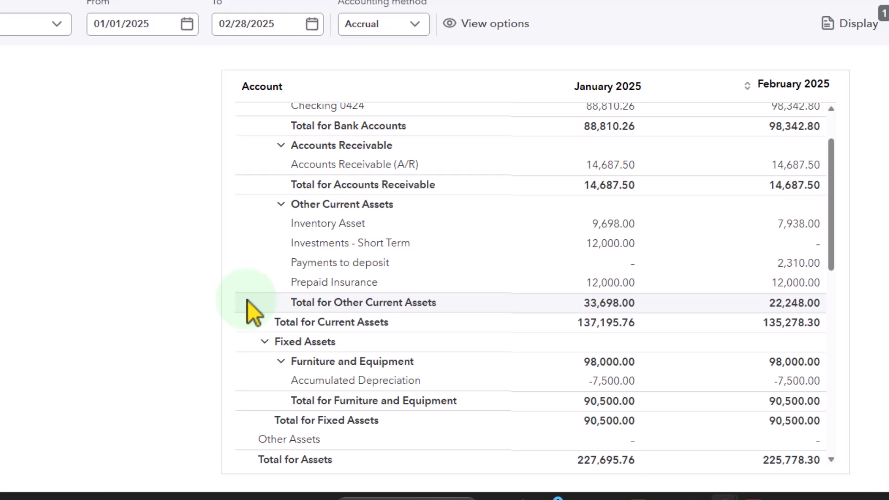
{"action": "scroll", "coordinate": [248, 301], "scroll_direction": "down", "scroll_amount": 2}
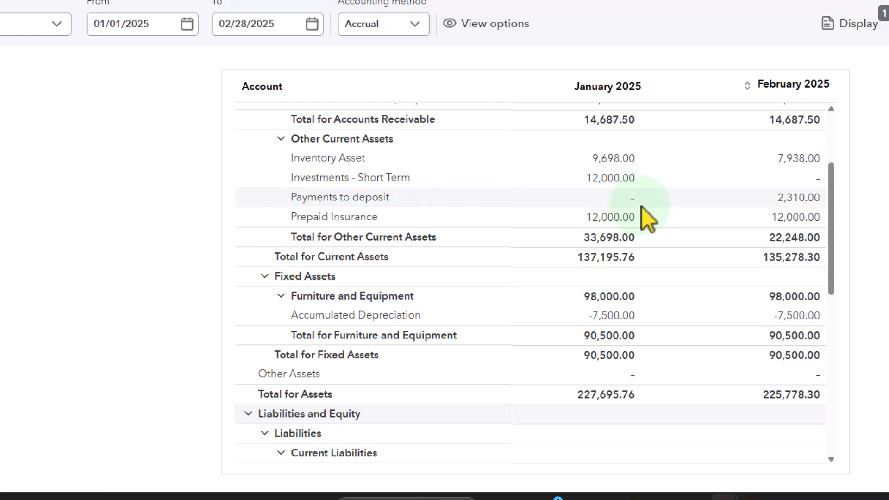
{"action": "left_click", "coordinate": [793, 203]}
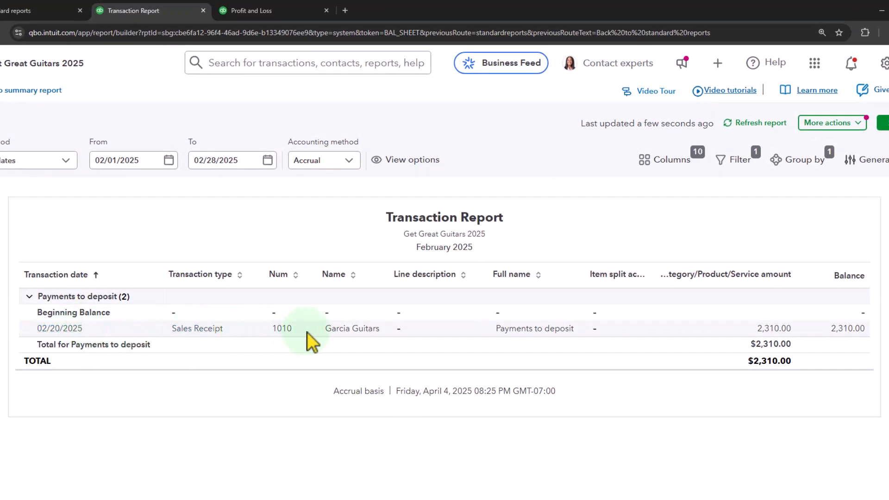
- Review the Garcia Guitars sales receipt from the Payments to deposit detail and return to the Balance Sheet
{"action": "left_click", "coordinate": [760, 328]}
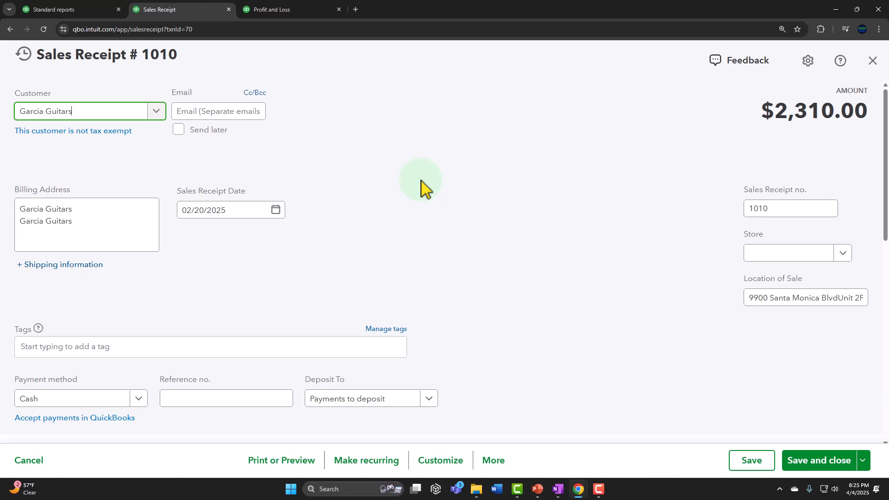
{"action": "scroll", "coordinate": [422, 187], "scroll_direction": "down", "scroll_amount": 5}
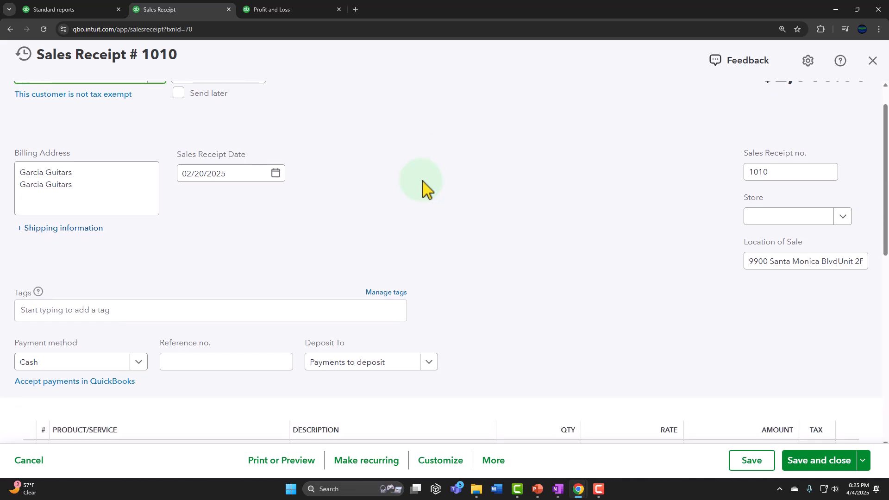
{"action": "scroll", "coordinate": [423, 189], "scroll_direction": "down", "scroll_amount": 3}
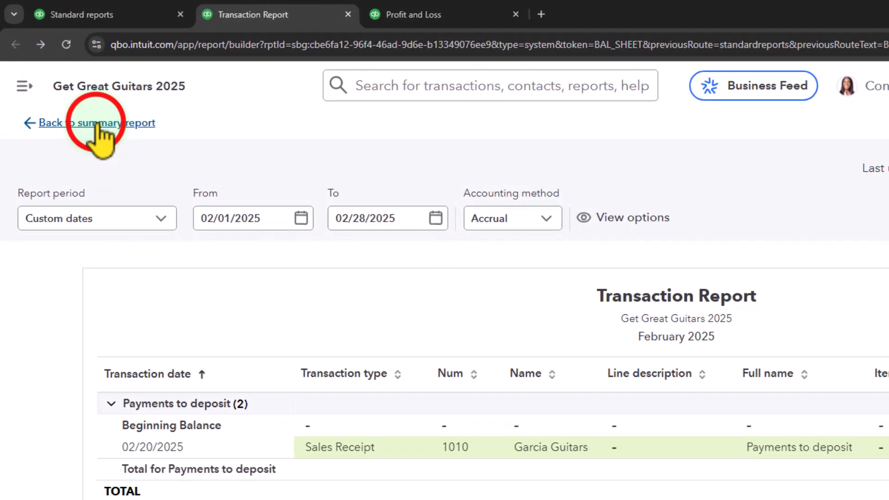
{"action": "left_click", "coordinate": [97, 124]}
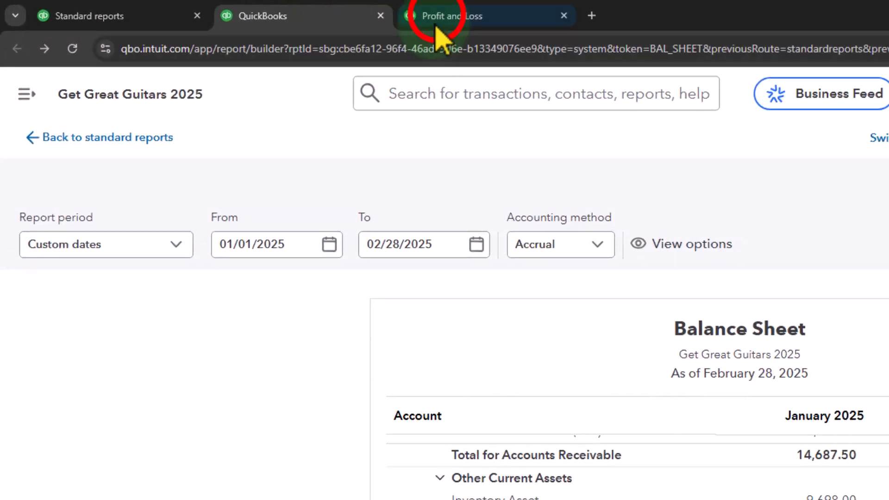
- Switch to the Profit and Loss report and refresh it with the latest transactions
{"action": "left_click", "coordinate": [436, 23]}
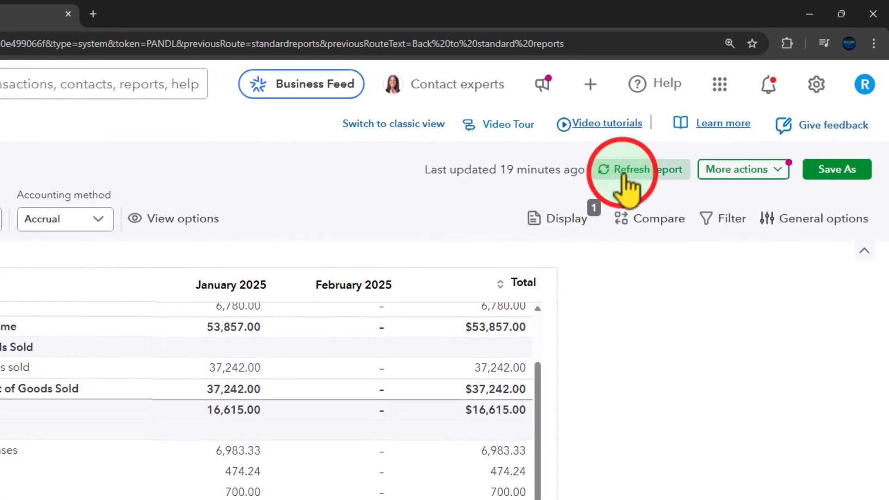
{"action": "left_click", "coordinate": [630, 163]}
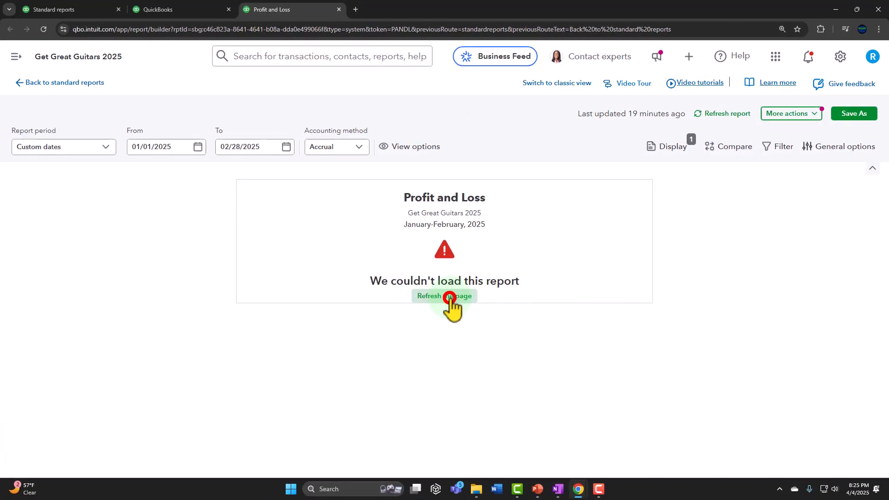
{"action": "left_click", "coordinate": [450, 297]}
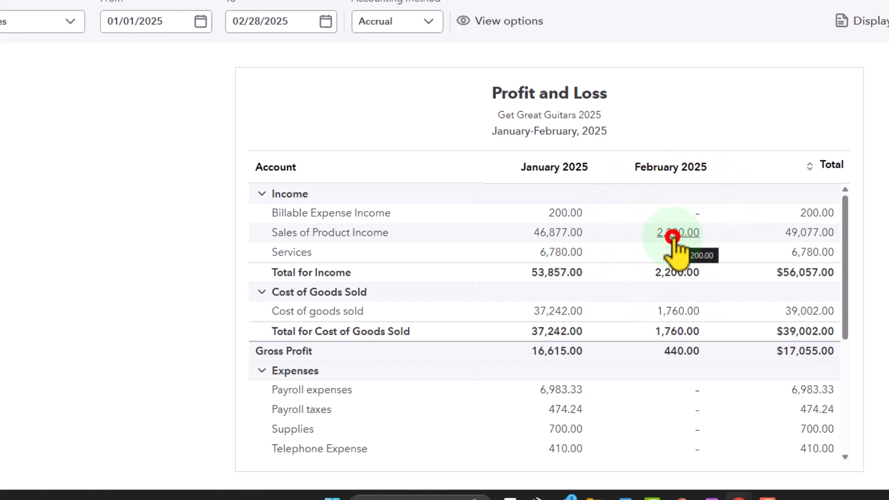
- Trace February 2025 Sales of Product Income to the Epiphone Les Paul entry and review its source sales receipt
{"action": "left_click", "coordinate": [672, 237]}
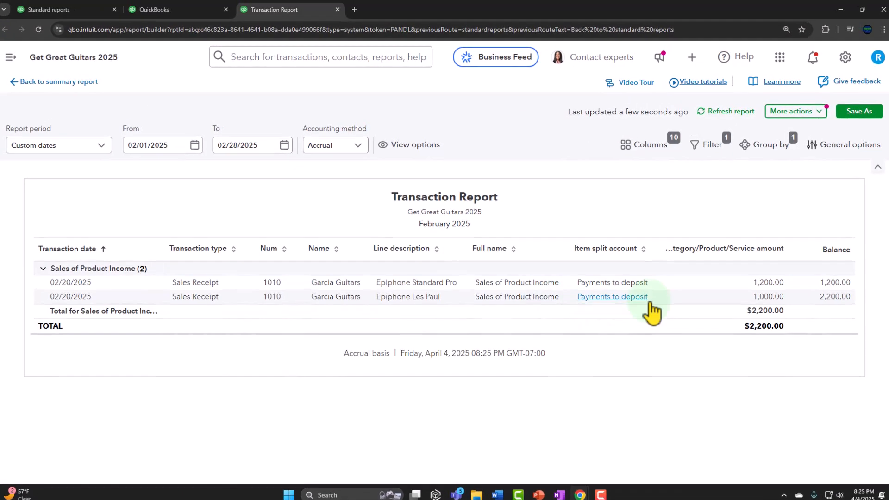
{"action": "left_click", "coordinate": [772, 312]}
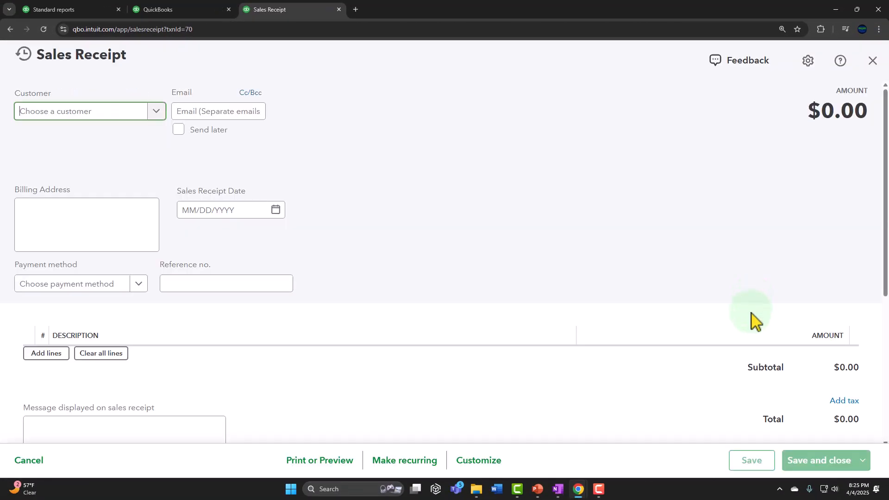
{"action": "scroll", "coordinate": [634, 278], "scroll_direction": "down", "scroll_amount": 5}
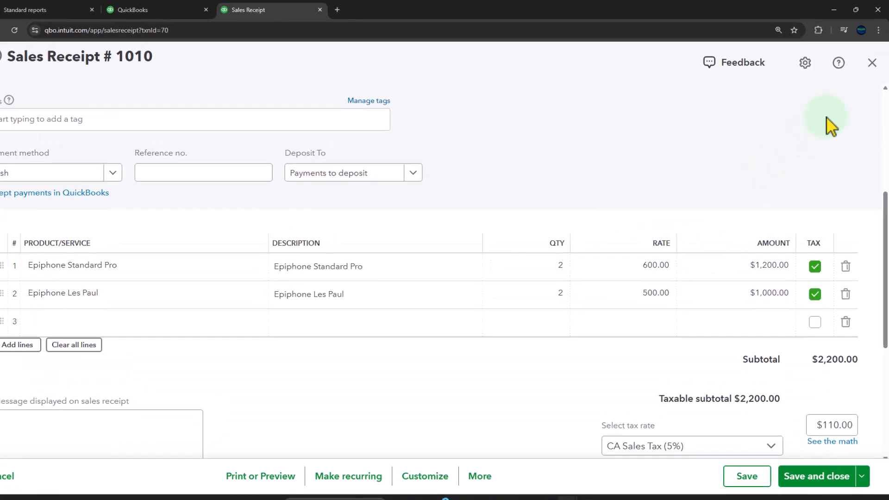
- Leave the sales receipt and its income transaction report, and return to the Balance Sheet
{"action": "left_click", "coordinate": [872, 63]}
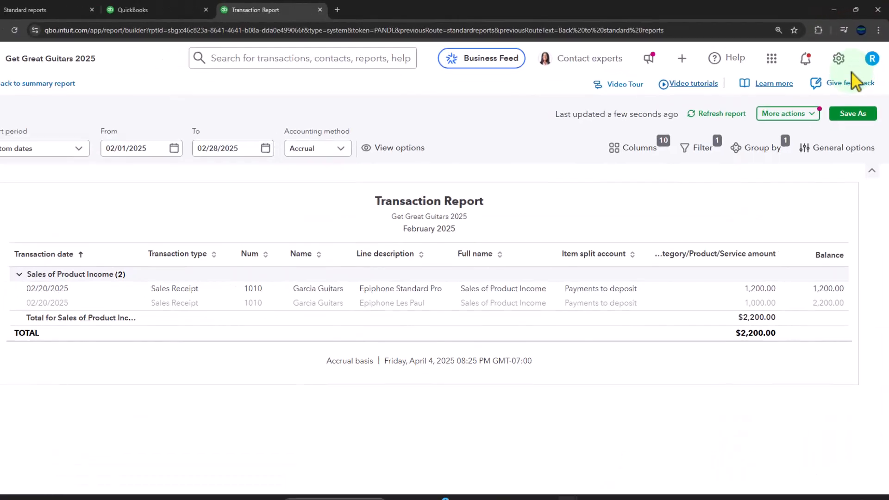
{"action": "left_click", "coordinate": [48, 84]}
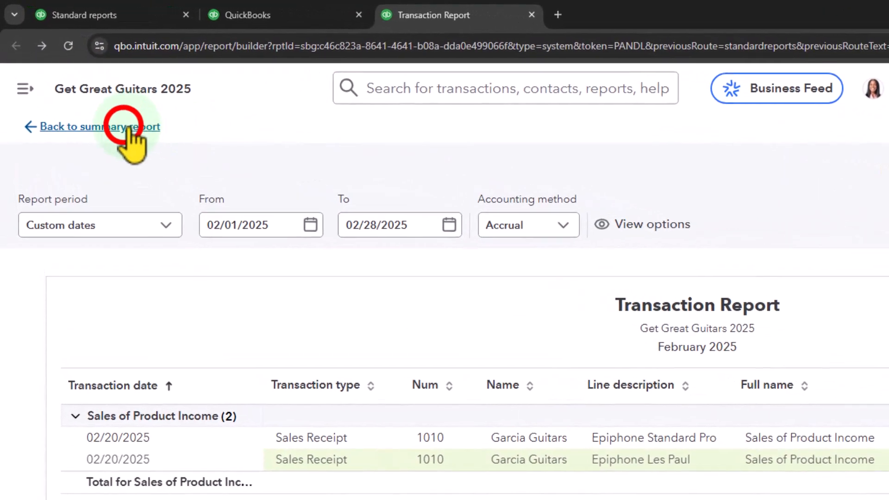
{"action": "left_click", "coordinate": [256, 15]}
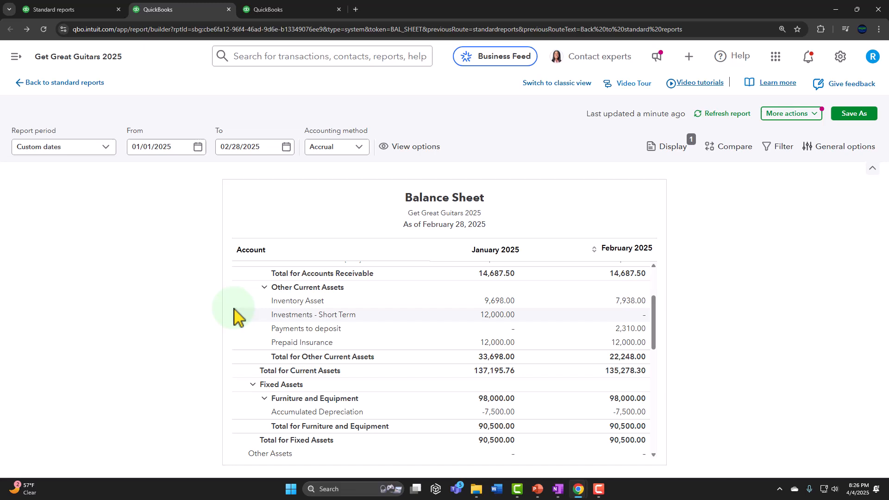
- Review the February 2025 transactions behind the California Department of Tax and Fee liability and return to the Balance Sheet
{"action": "scroll", "coordinate": [236, 319], "scroll_direction": "down", "scroll_amount": 5}
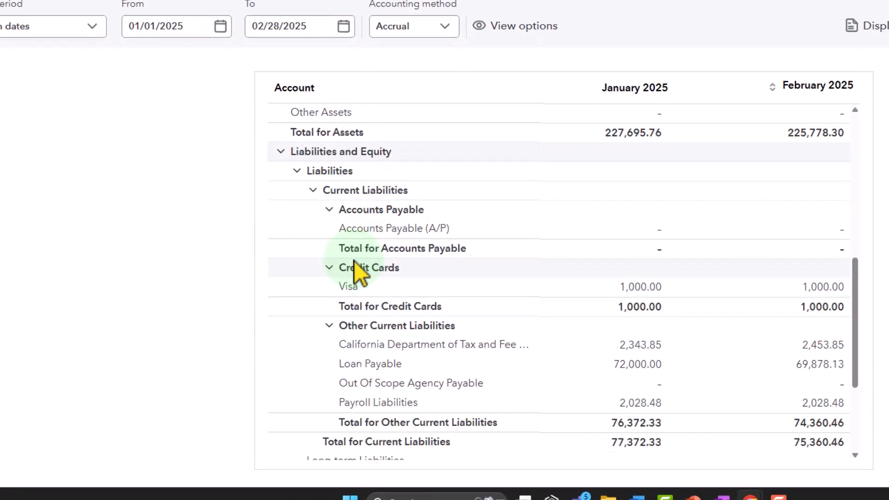
{"action": "scroll", "coordinate": [355, 262], "scroll_direction": "down", "scroll_amount": 2}
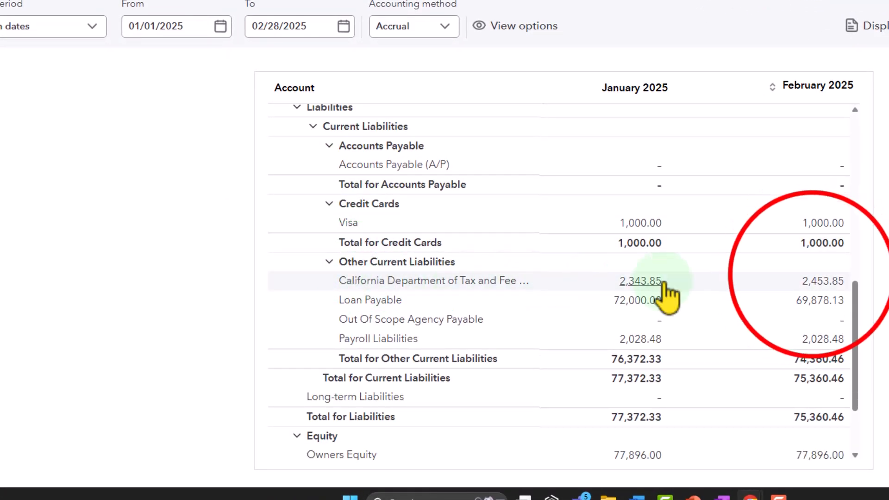
{"action": "left_click", "coordinate": [815, 283]}
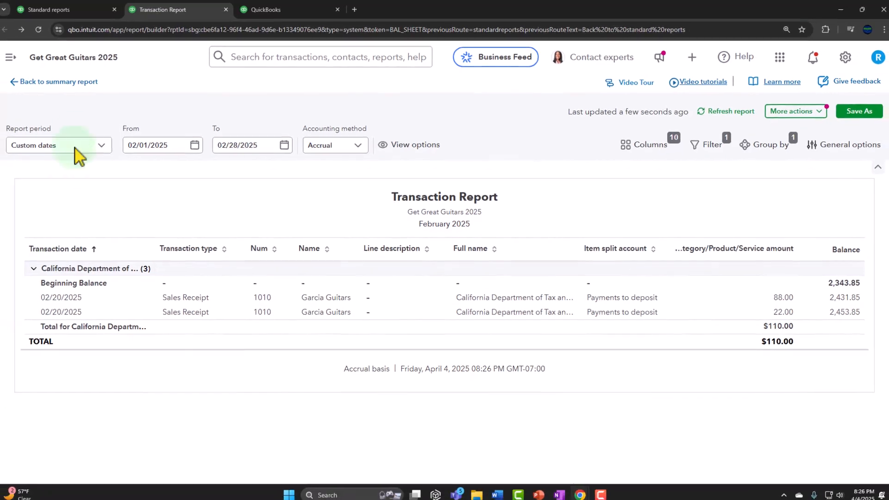
{"action": "left_click", "coordinate": [59, 85]}
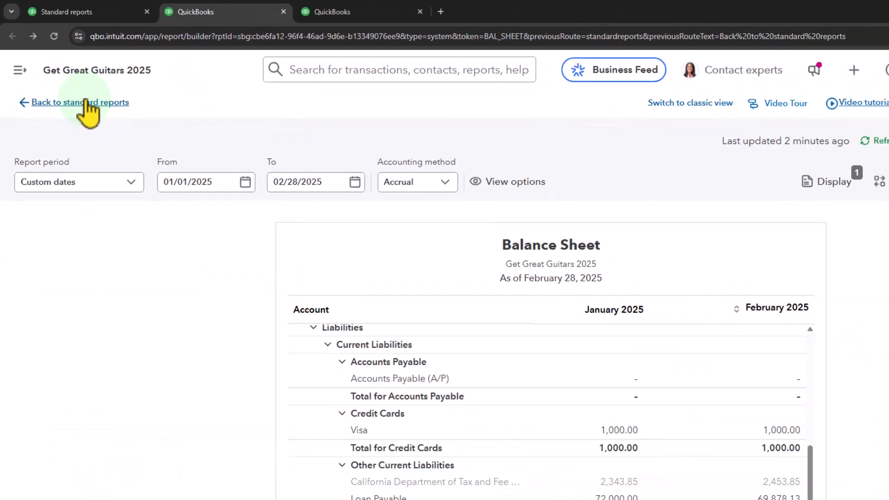
- Trace the February 2025 Inventory Asset balance to an Epiphone Standard Pro entry and review its source sales receipt
{"action": "scroll", "coordinate": [285, 396], "scroll_direction": "up", "scroll_amount": 10}
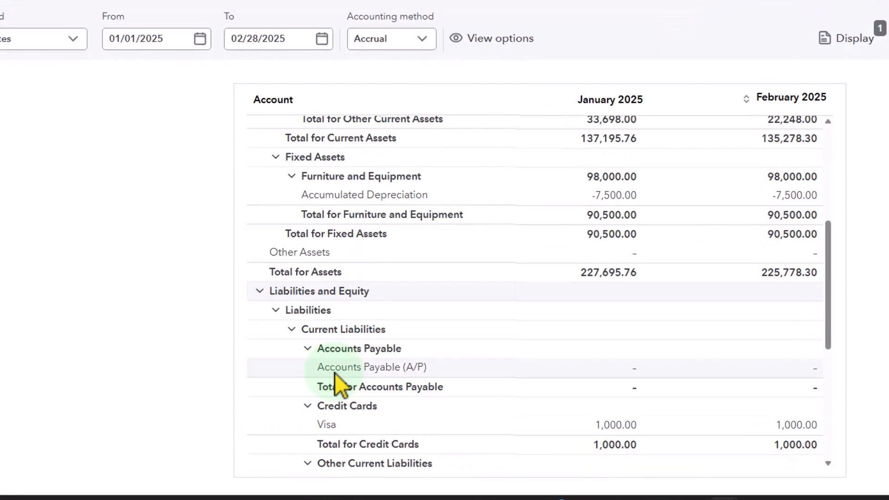
{"action": "scroll", "coordinate": [337, 384], "scroll_direction": "up", "scroll_amount": 2}
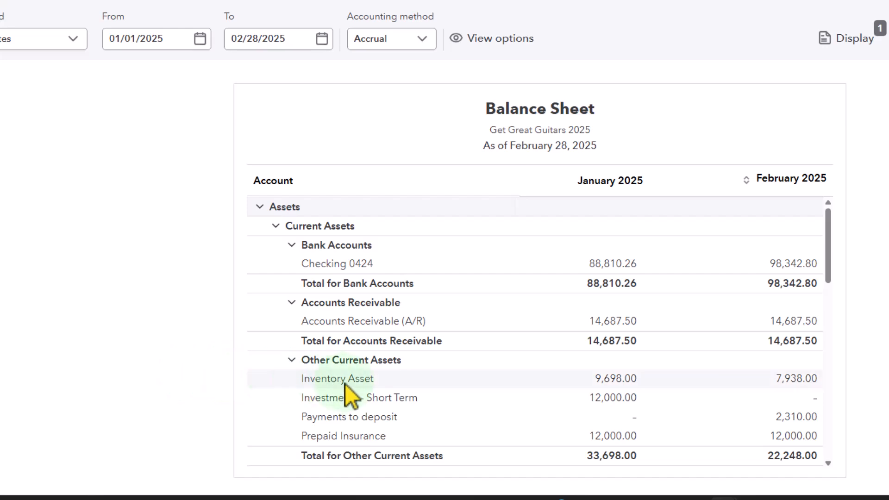
{"action": "left_click", "coordinate": [774, 378]}
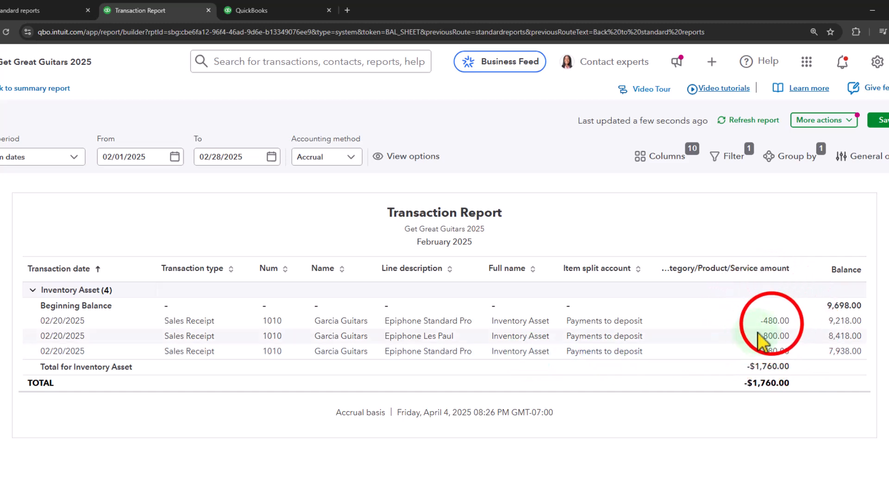
{"action": "left_click", "coordinate": [774, 321]}
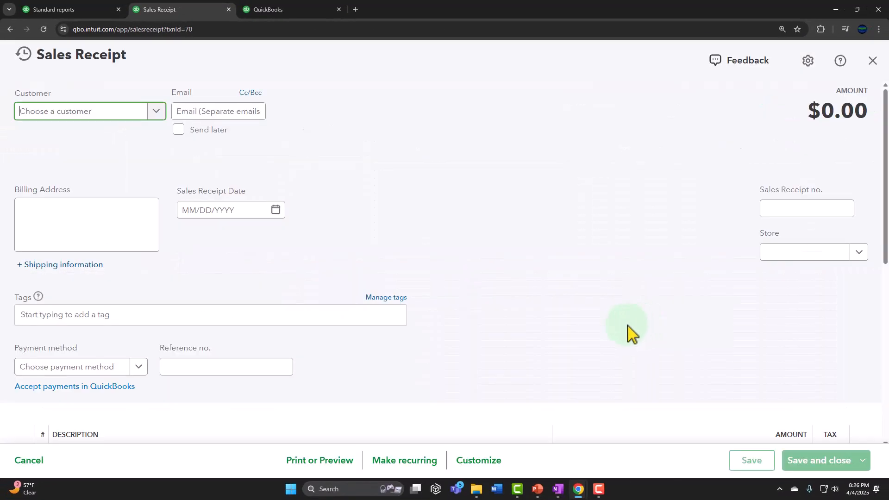
{"action": "scroll", "coordinate": [523, 362], "scroll_direction": "down", "scroll_amount": 4}
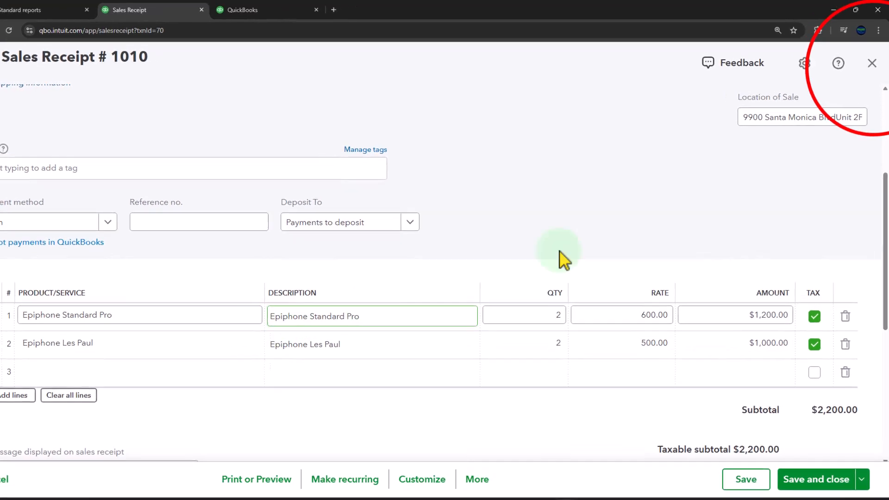
- Close the sales receipt and its inventory transaction report, returning to the Balance Sheet and keeping it open
{"action": "left_click", "coordinate": [869, 86]}
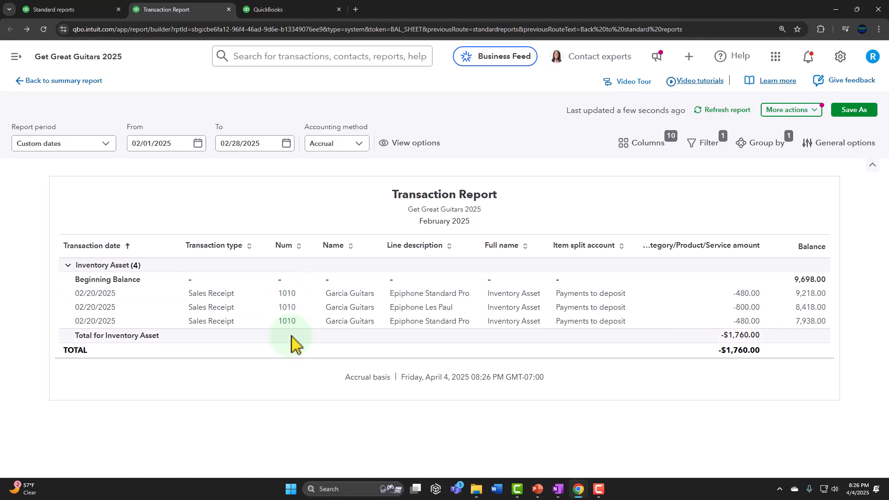
{"action": "left_click", "coordinate": [66, 82]}
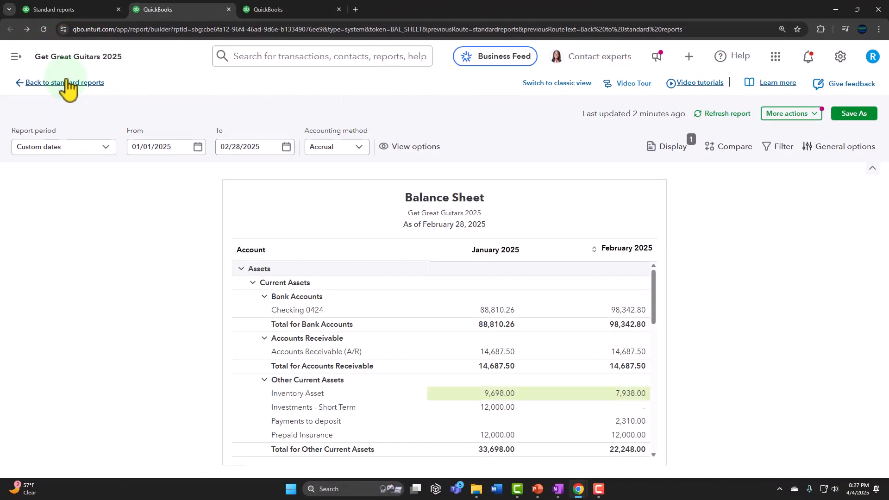
{"action": "left_click", "coordinate": [67, 83]}
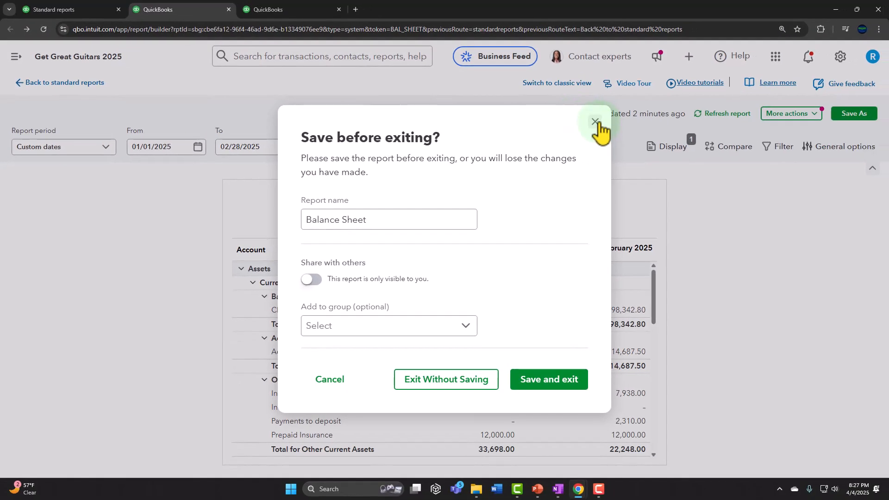
{"action": "left_click", "coordinate": [595, 122]}
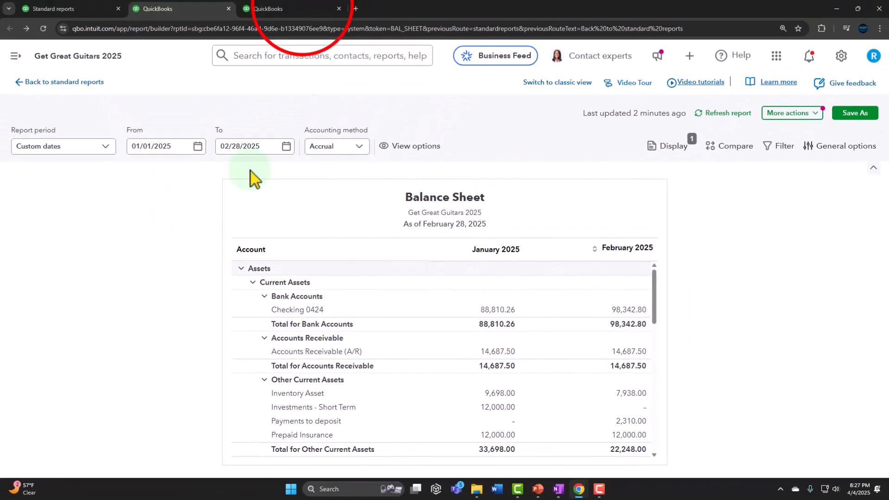
- Review the February 2025 Cost of goods sold transactions from the Profit and Loss, and return to the Balance Sheet
{"action": "left_click", "coordinate": [307, 10]}
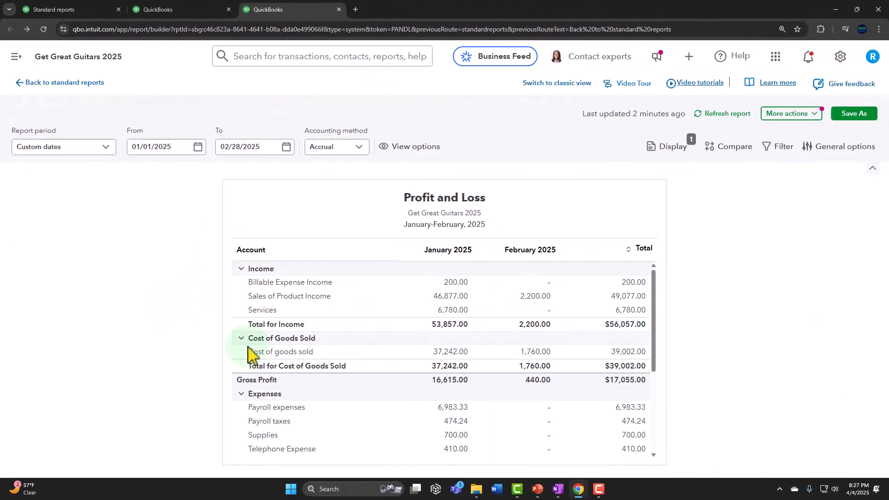
{"action": "left_click", "coordinate": [536, 352]}
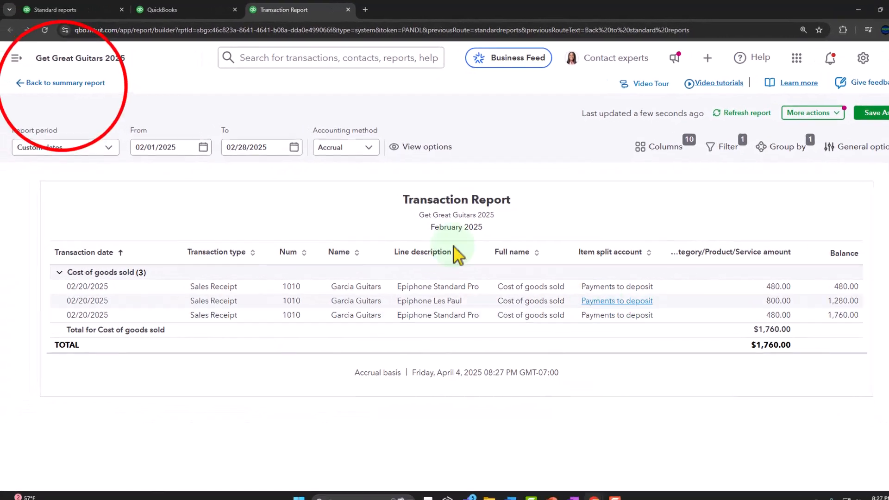
{"action": "left_click", "coordinate": [62, 83]}
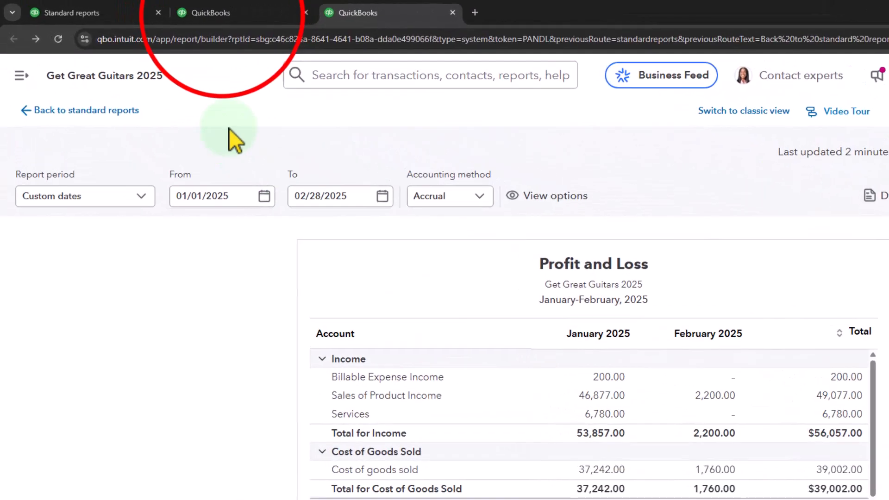
{"action": "left_click", "coordinate": [222, 13]}
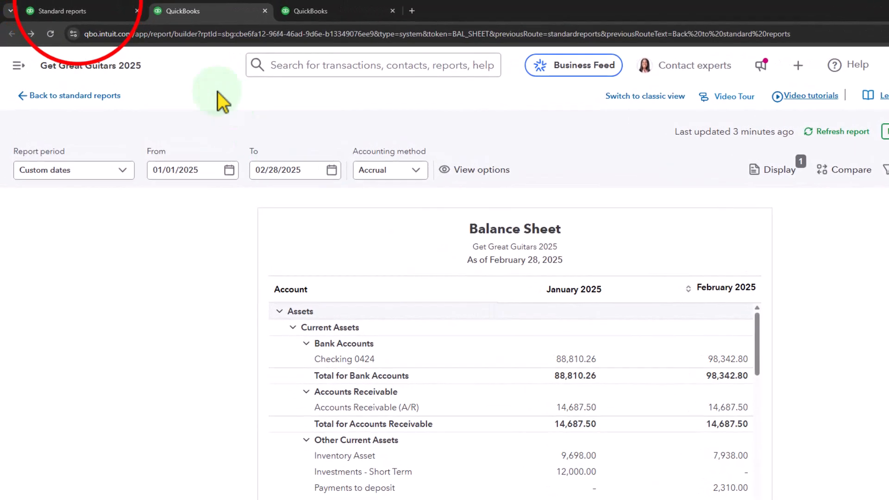
- Open the Inventory Valuation Summary from the Sales and customers standard reports in a new browser tab
{"action": "left_click", "coordinate": [103, 7]}
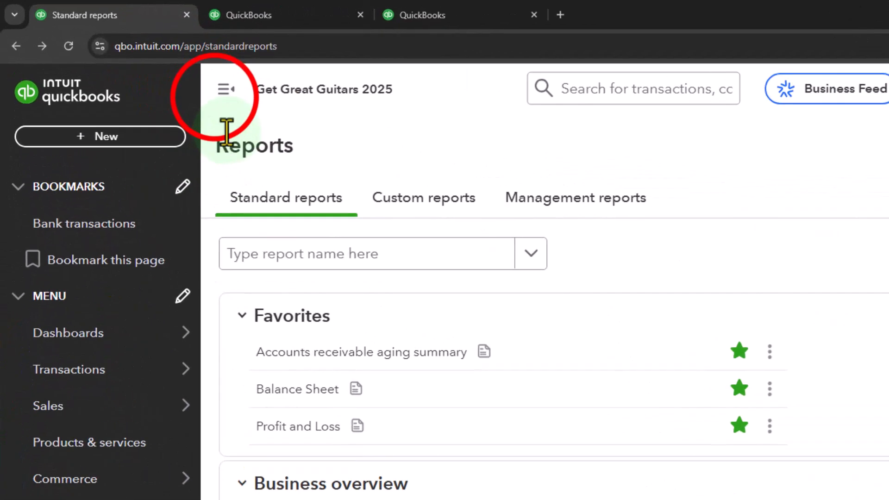
{"action": "left_click", "coordinate": [225, 90]}
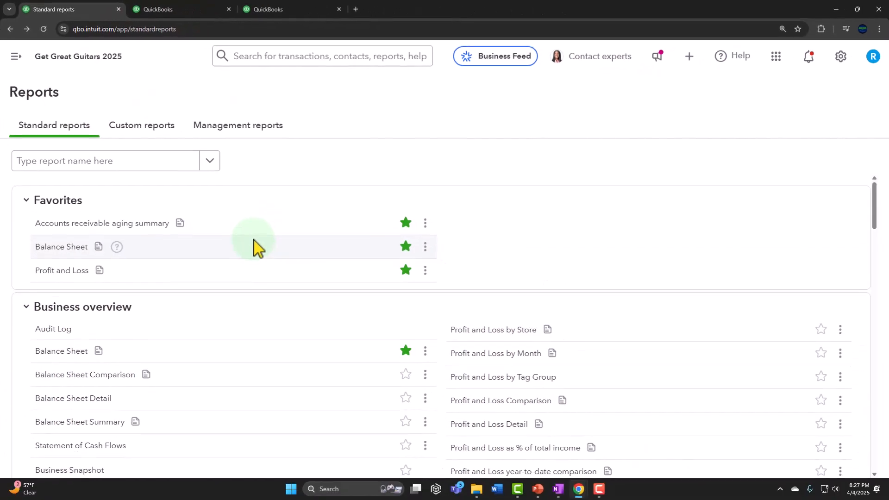
{"action": "scroll", "coordinate": [296, 218], "scroll_direction": "down", "scroll_amount": 2}
{"action": "scroll", "coordinate": [317, 211], "scroll_direction": "down", "scroll_amount": 10}
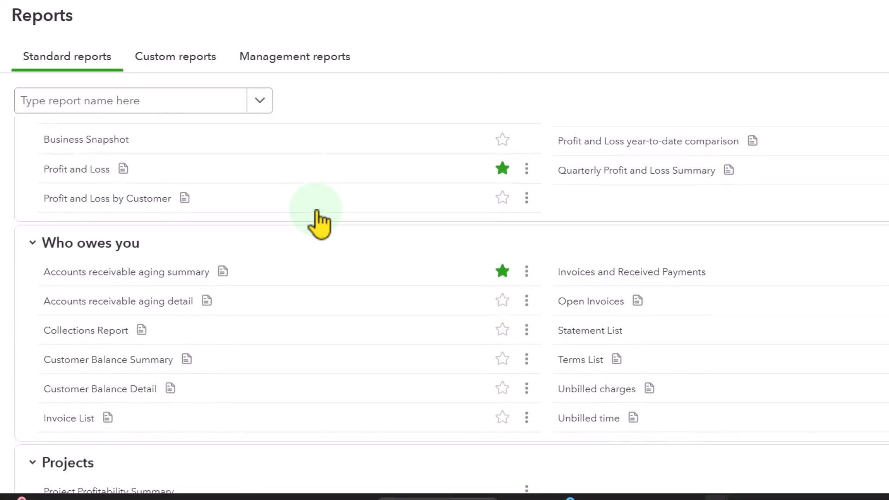
{"action": "scroll", "coordinate": [317, 211], "scroll_direction": "down", "scroll_amount": 5}
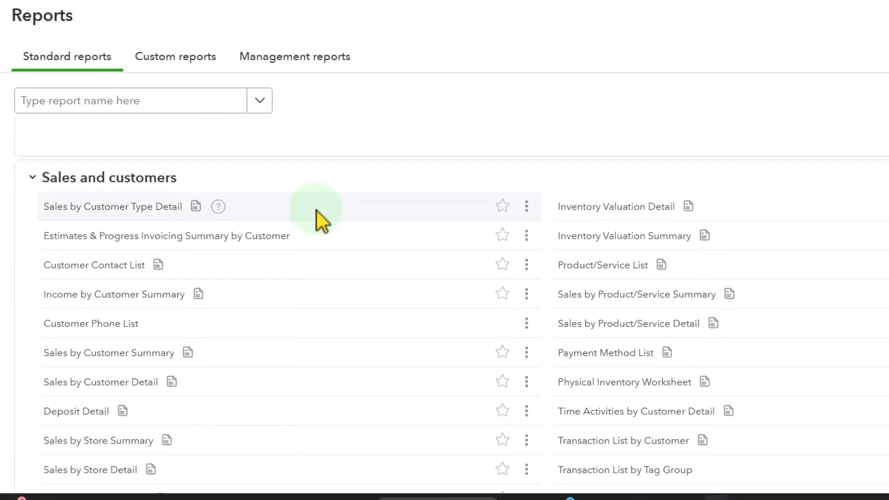
{"action": "left_click", "coordinate": [619, 194]}
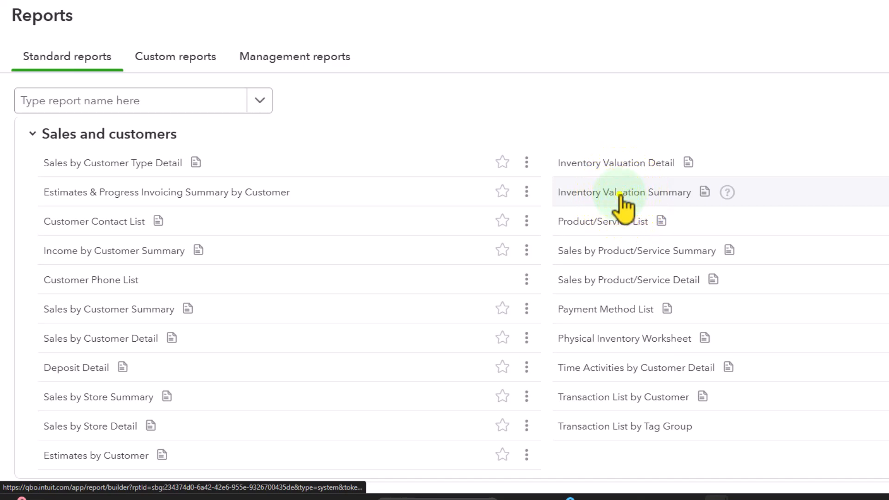
{"action": "right_click", "coordinate": [620, 195]}
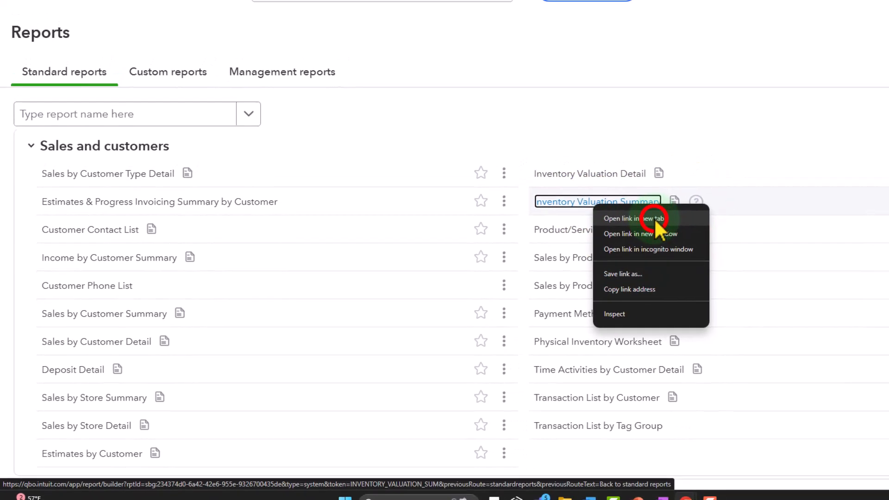
{"action": "left_click", "coordinate": [654, 218]}
- Compare the total asset value on the Inventory Valuation Summary with February's Inventory Asset on the Balance Sheet
{"action": "left_click", "coordinate": [416, 8]}
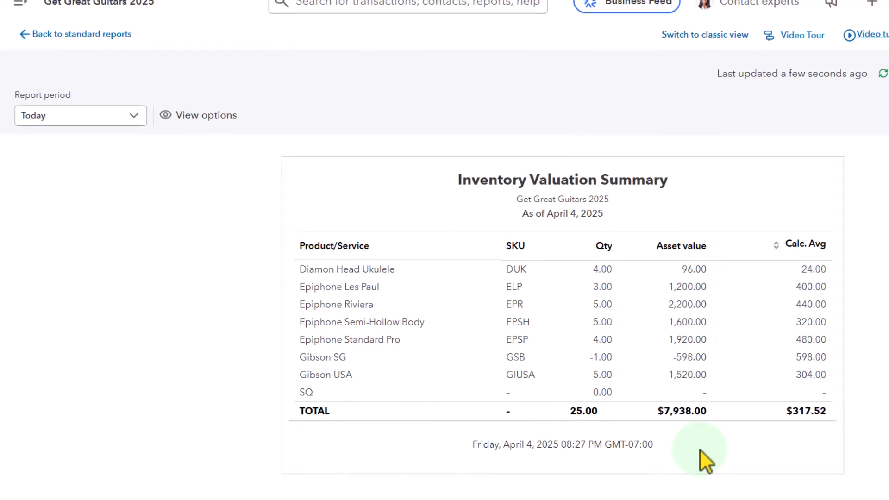
{"action": "left_click", "coordinate": [207, 6]}
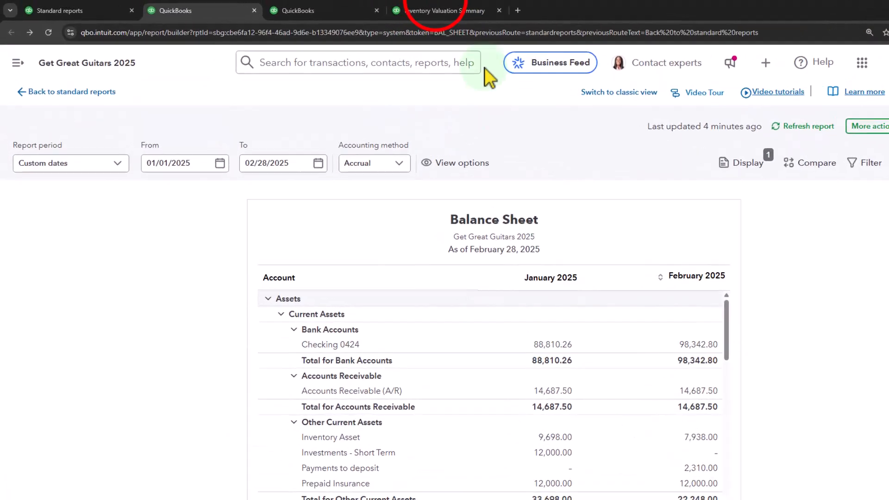
{"action": "left_click", "coordinate": [428, 10]}
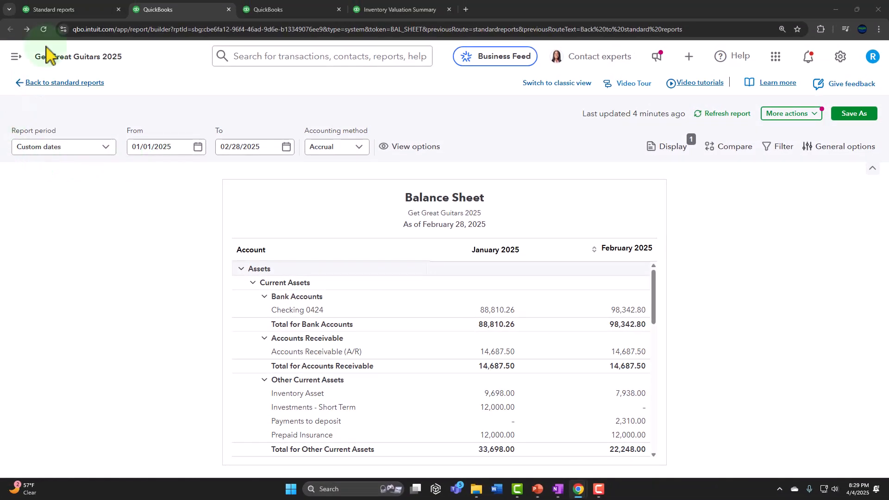
- Go from the standard reports to the Sales area and look through the list of all sales transactions
{"action": "left_click", "coordinate": [60, 10]}
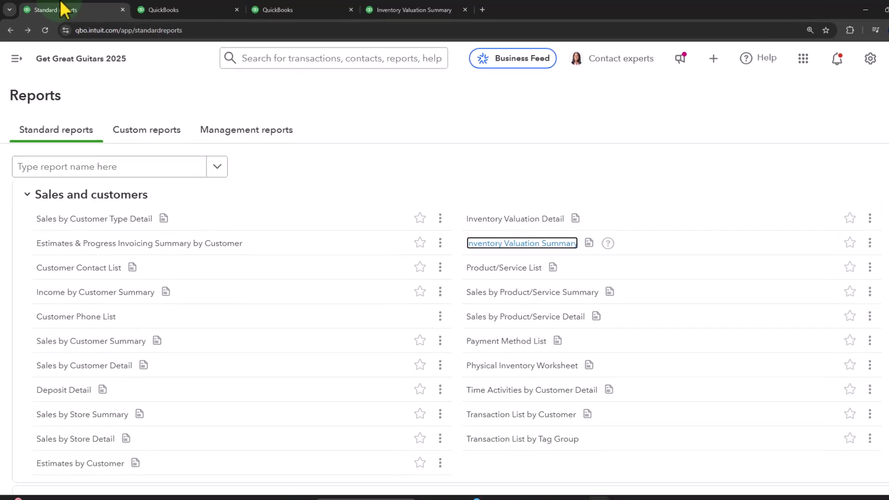
{"action": "left_click", "coordinate": [16, 58]}
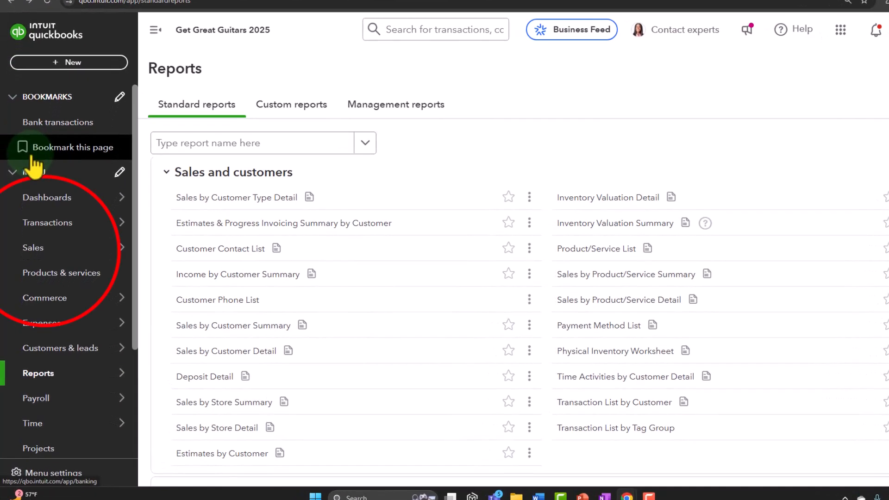
{"action": "left_click", "coordinate": [34, 250]}
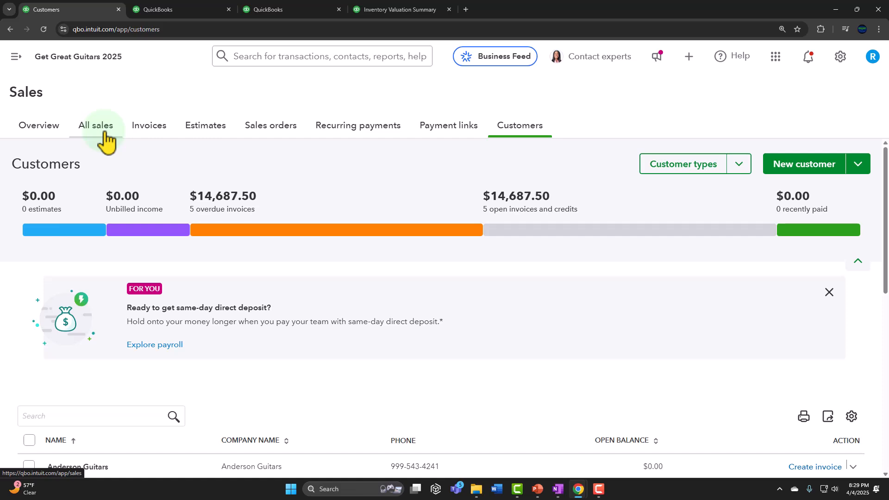
{"action": "left_click", "coordinate": [104, 133]}
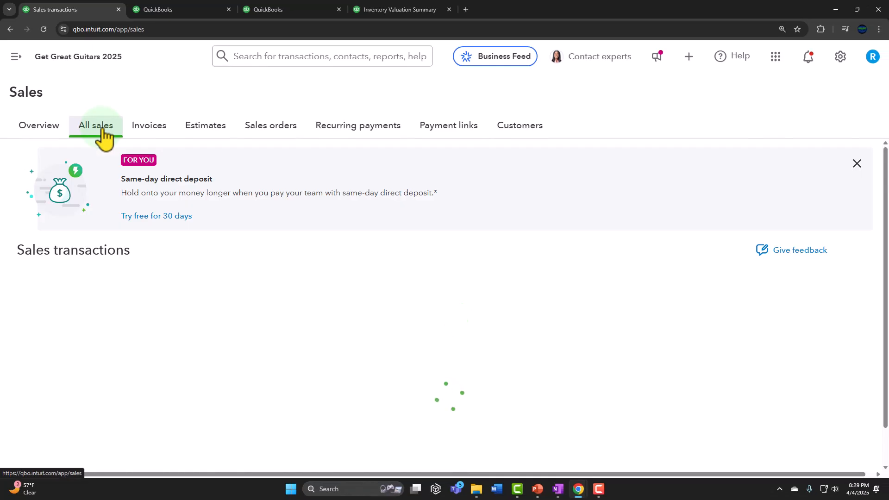
{"action": "scroll", "coordinate": [132, 176], "scroll_direction": "down", "scroll_amount": 3}
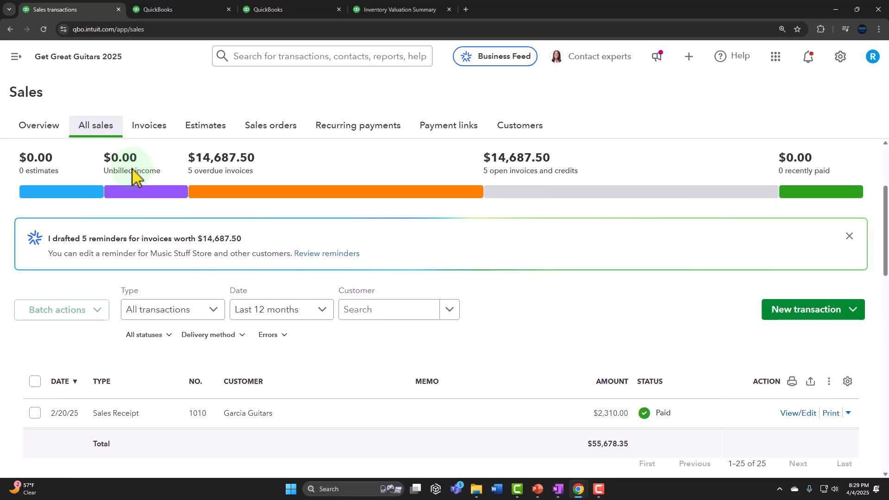
{"action": "scroll", "coordinate": [132, 176], "scroll_direction": "down", "scroll_amount": 4}
- Filter the sales transactions list to show only Sales Receipts
{"action": "scroll", "coordinate": [132, 176], "scroll_direction": "up", "scroll_amount": 1}
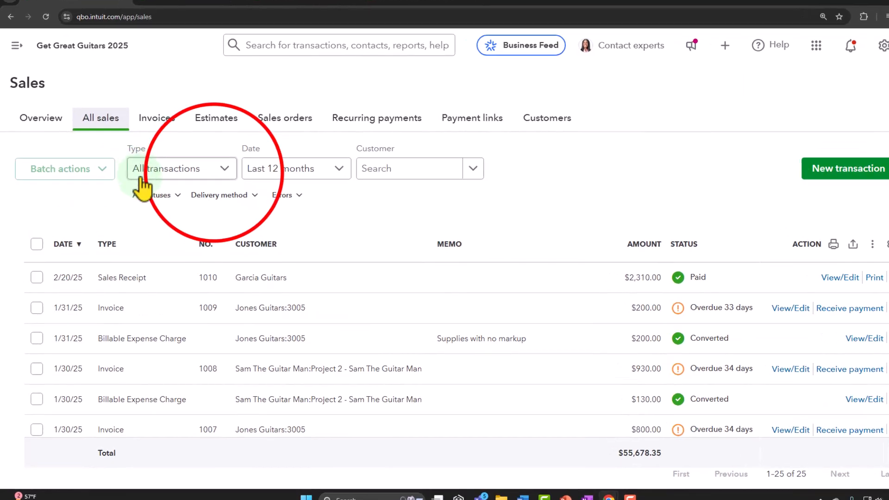
{"action": "left_click", "coordinate": [199, 169]}
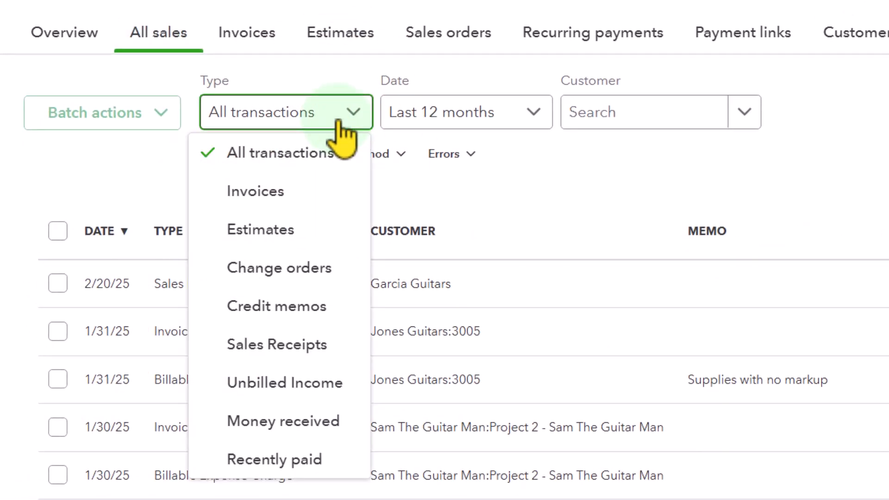
{"action": "left_click", "coordinate": [268, 344]}
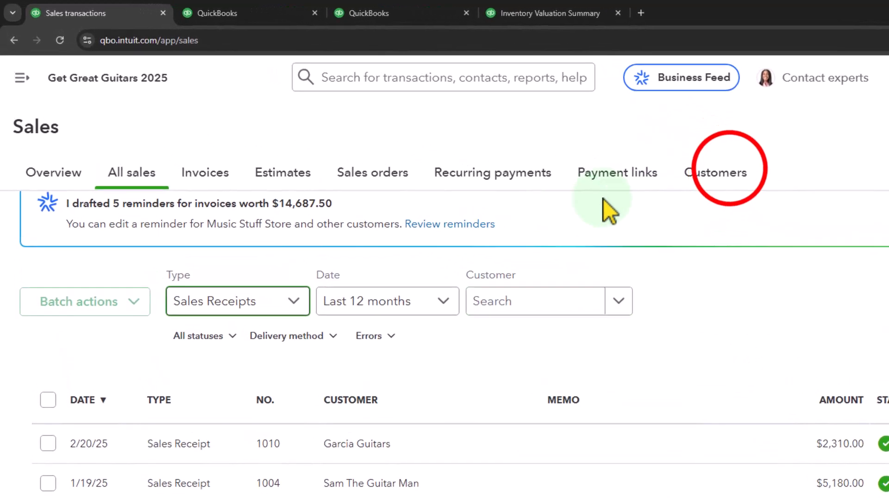
- Find Garcia Guitars in the customer list, open its record and check its transaction list for the sales receipt
{"action": "left_click", "coordinate": [629, 149]}
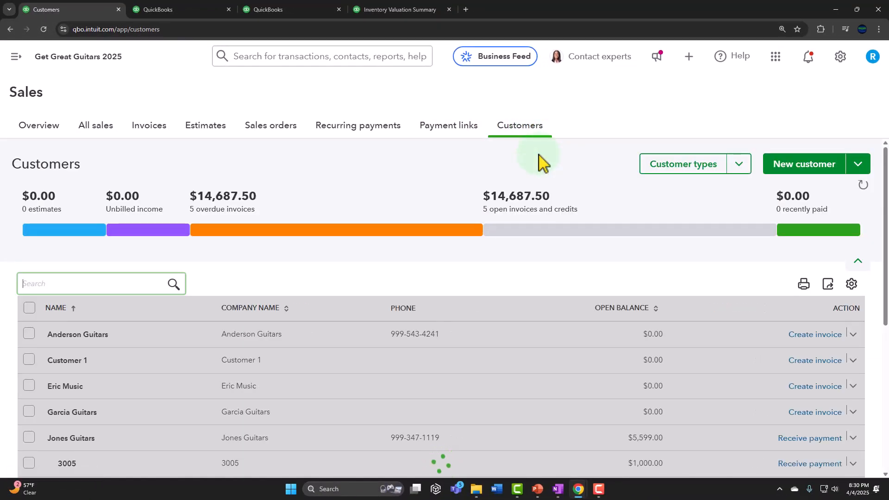
{"action": "scroll", "coordinate": [361, 254], "scroll_direction": "down", "scroll_amount": 3}
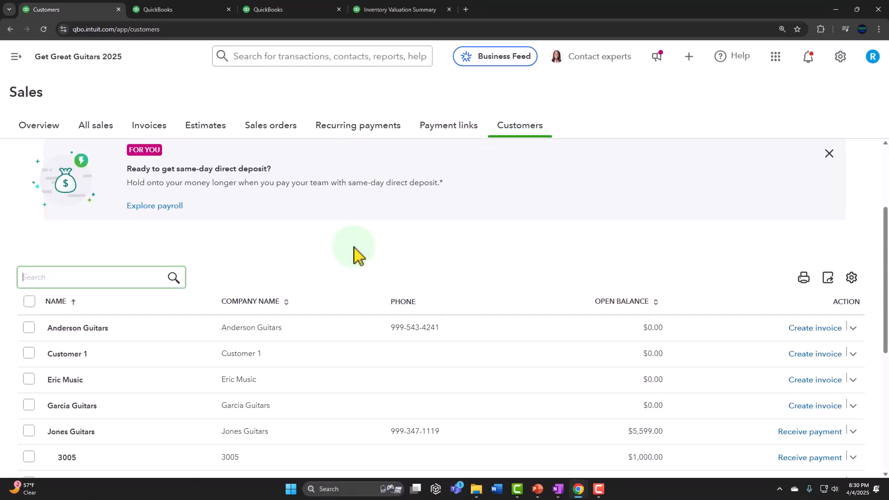
{"action": "scroll", "coordinate": [357, 254], "scroll_direction": "down", "scroll_amount": 2}
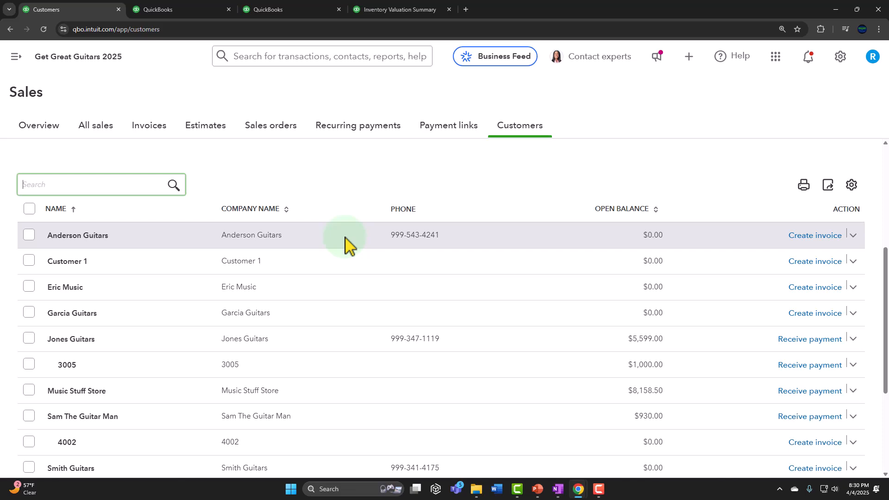
{"action": "scroll", "coordinate": [345, 240], "scroll_direction": "down", "scroll_amount": 1}
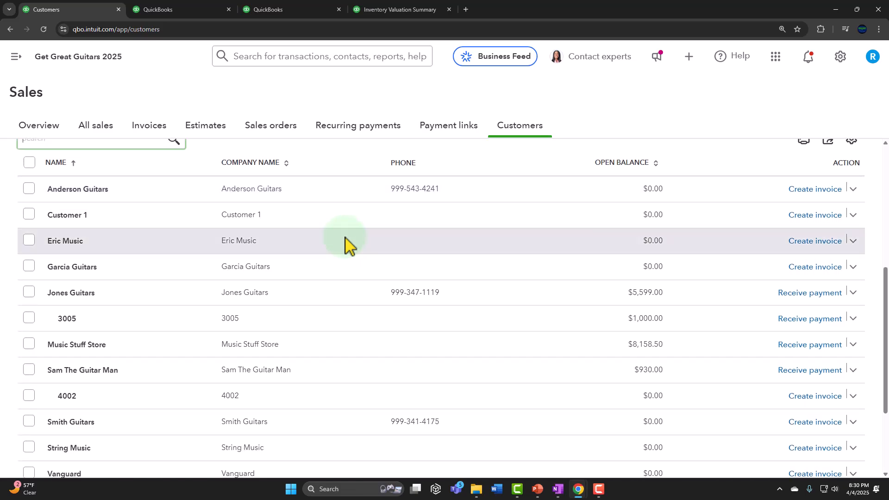
{"action": "scroll", "coordinate": [347, 243], "scroll_direction": "up", "scroll_amount": 1}
{"action": "scroll", "coordinate": [333, 258], "scroll_direction": "down", "scroll_amount": 2}
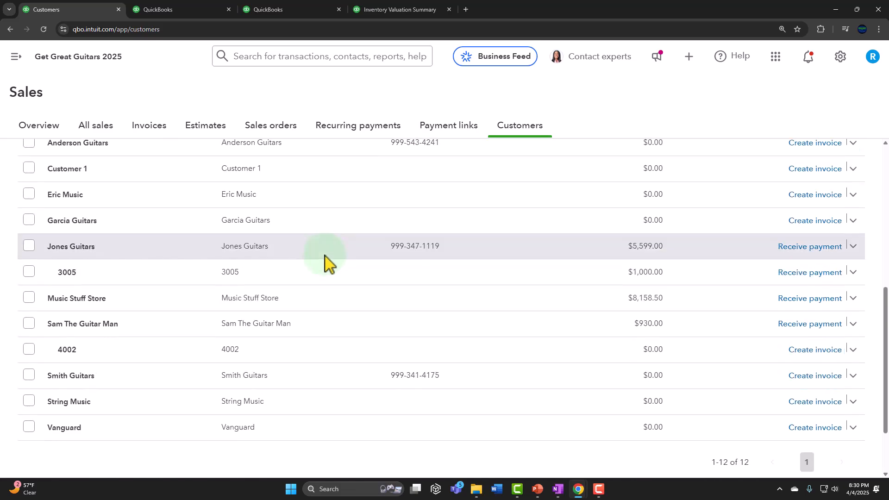
{"action": "left_click", "coordinate": [95, 221]}
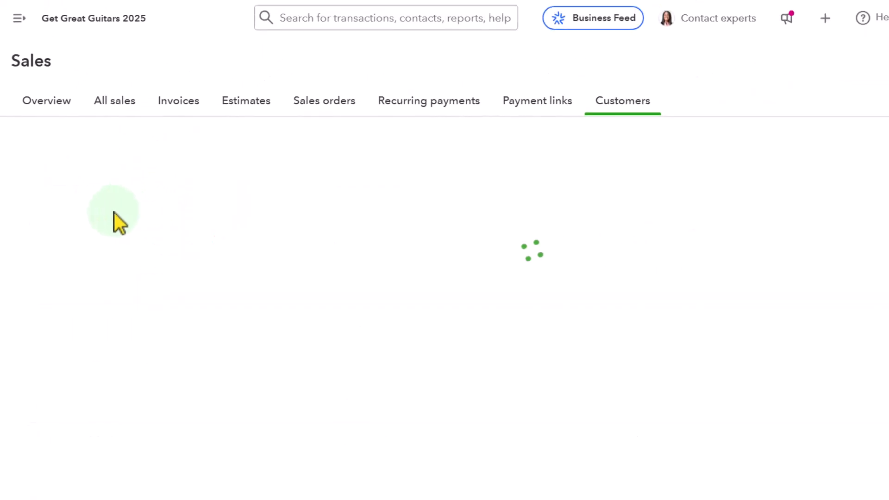
{"action": "scroll", "coordinate": [391, 257], "scroll_direction": "down", "scroll_amount": 1}
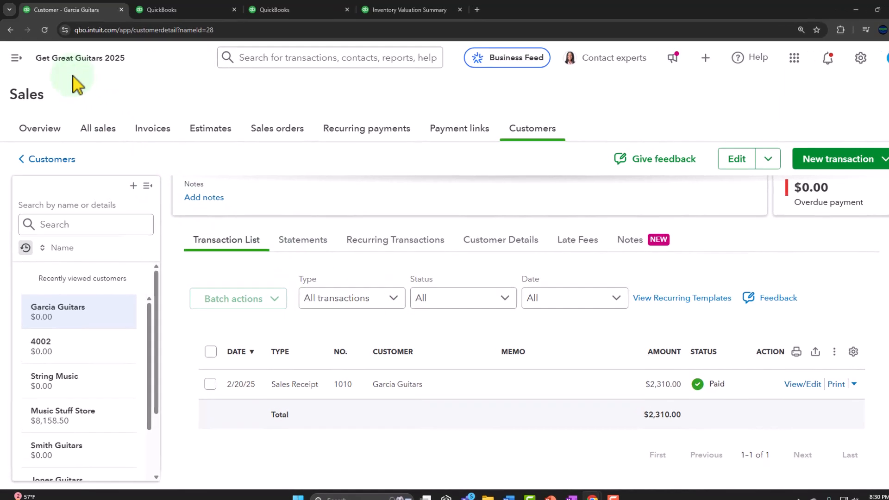
- Start a new sales receipt for the customer Anderson Guitars
{"action": "left_click", "coordinate": [17, 58]}
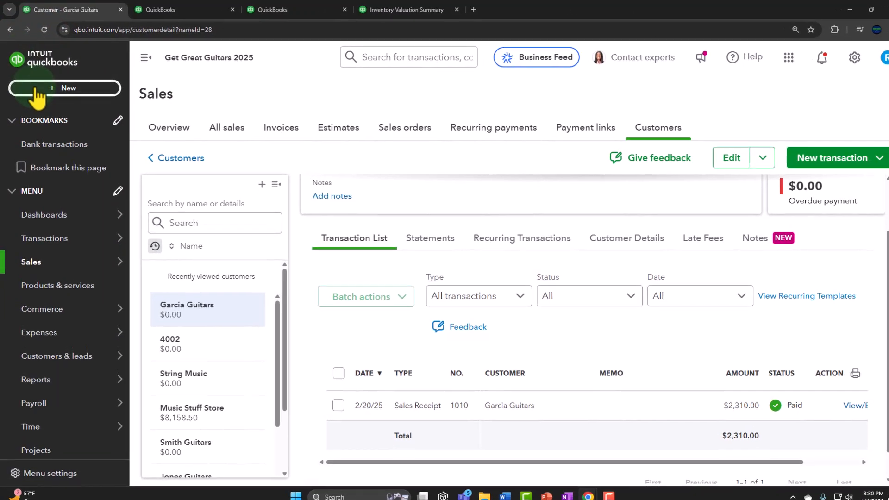
{"action": "left_click", "coordinate": [37, 89]}
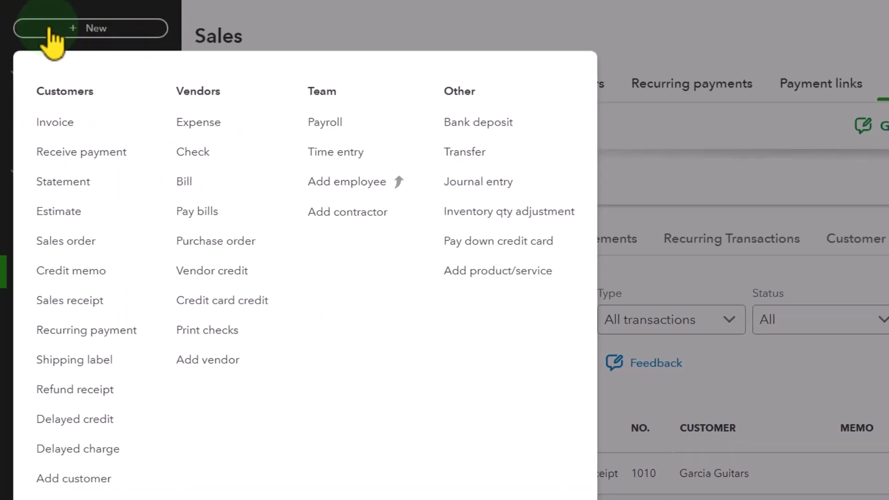
{"action": "left_click", "coordinate": [93, 280]}
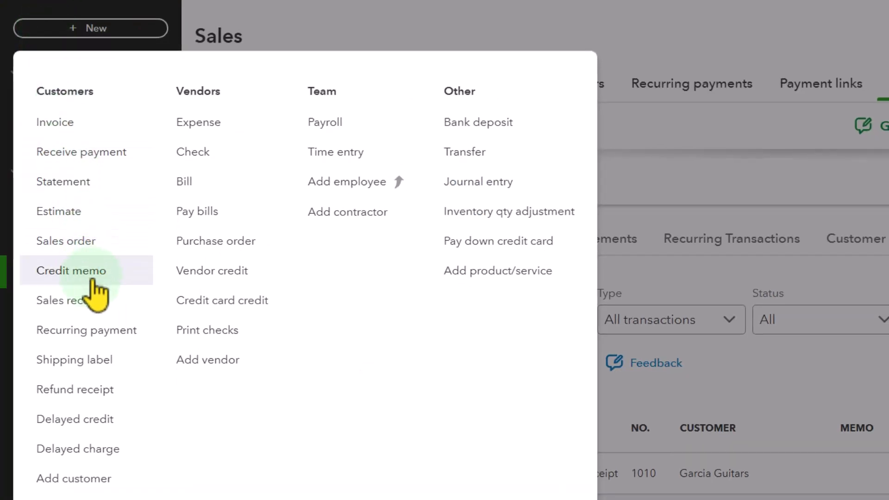
{"action": "left_click", "coordinate": [86, 304]}
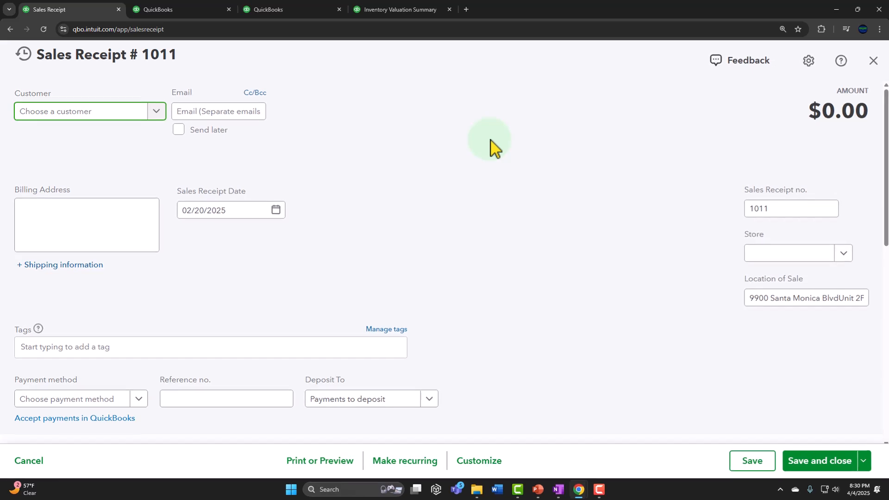
{"action": "type", "text": "A"}
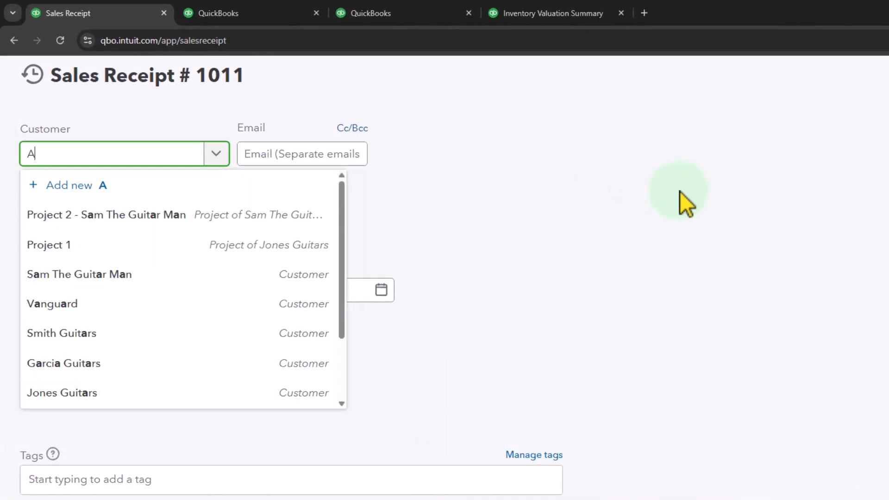
{"action": "type", "text": "n"}
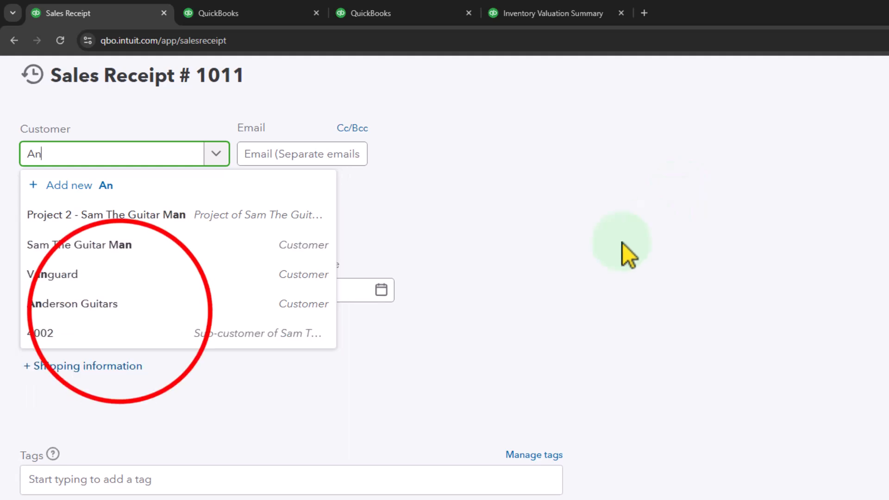
{"action": "left_click", "coordinate": [121, 304]}
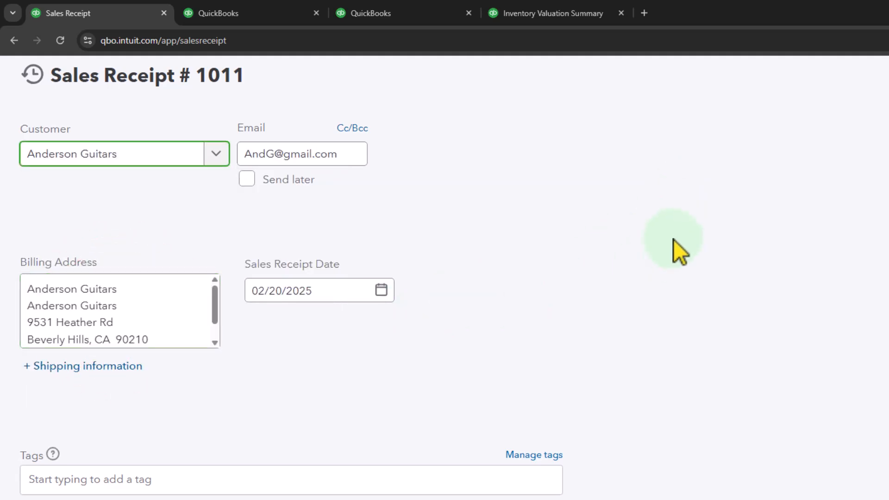
- Keep the sales receipt date of 02/20/2025 and set the payment method to Cash, deposited to Payments to deposit
{"action": "key", "text": "Tab"}
{"action": "key", "text": "Tab"}
{"action": "key", "text": "Tab"}
{"action": "key", "text": "Tab"}
{"action": "key", "text": "Tab"}
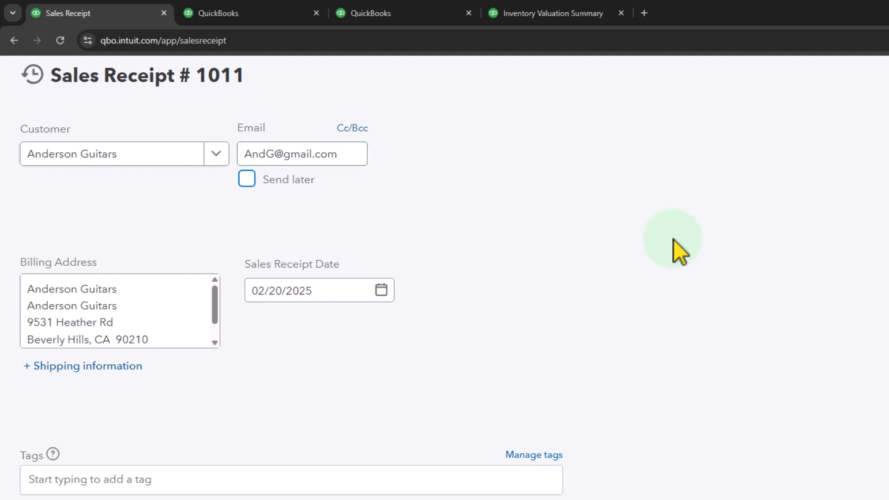
{"action": "key", "text": "Tab"}
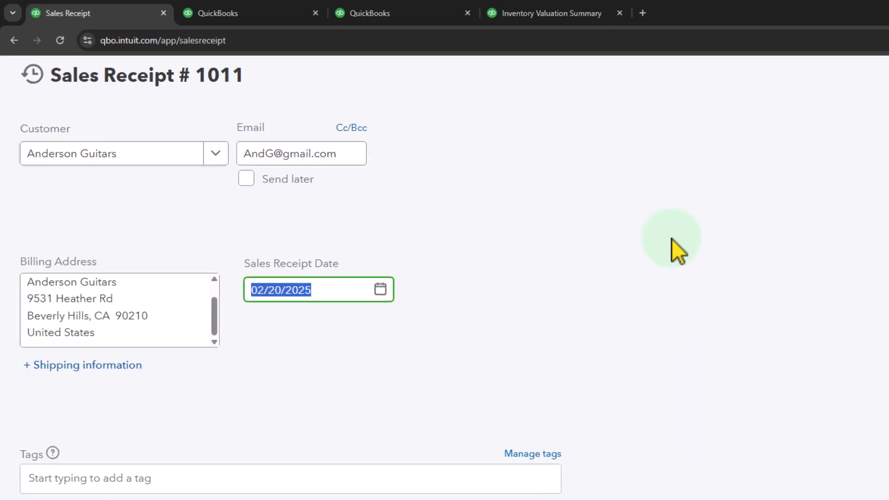
{"action": "key", "text": "Tab"}
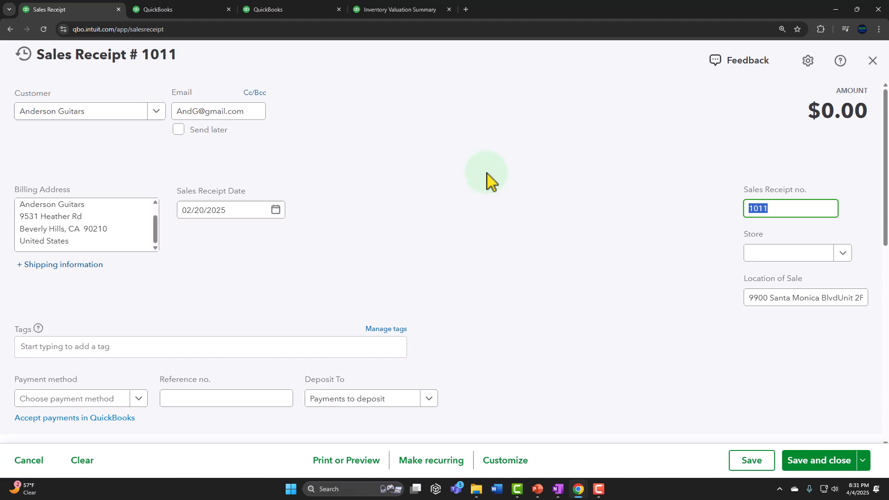
{"action": "key", "text": "Tab"}
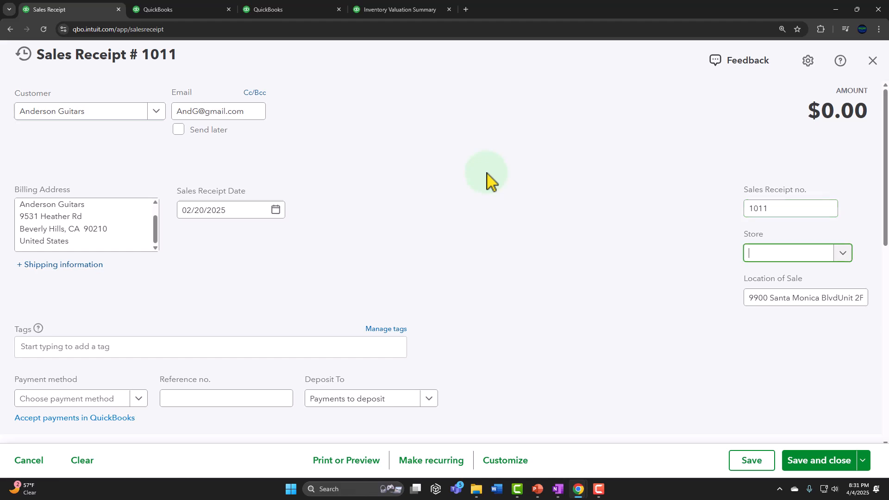
{"action": "key", "text": "Tab"}
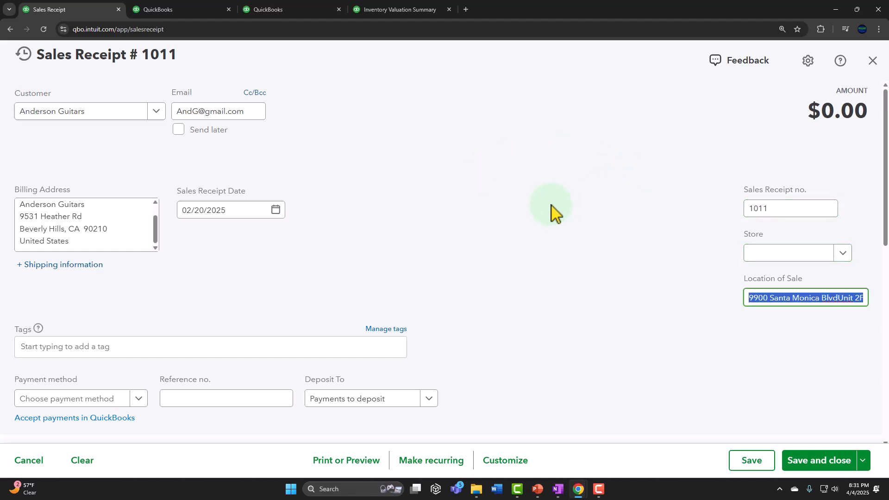
{"action": "key", "text": "Tab"}
{"action": "scroll", "coordinate": [555, 213], "scroll_direction": "down", "scroll_amount": 2}
{"action": "key", "text": "Tab"}
{"action": "key", "text": "Tab"}
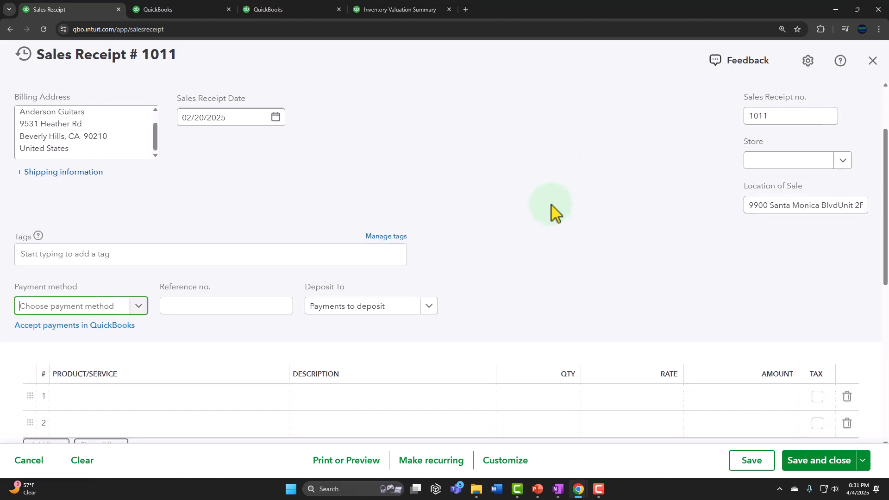
{"action": "scroll", "coordinate": [550, 213], "scroll_direction": "down", "scroll_amount": 2}
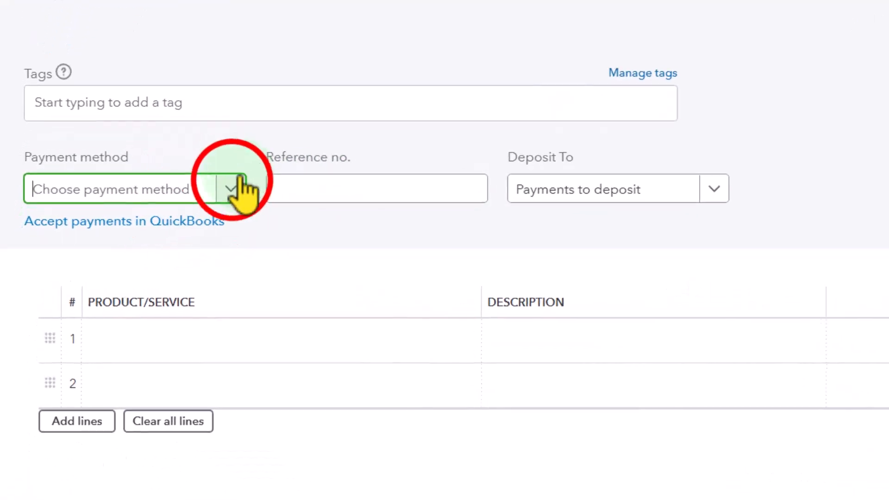
{"action": "left_click", "coordinate": [139, 234]}
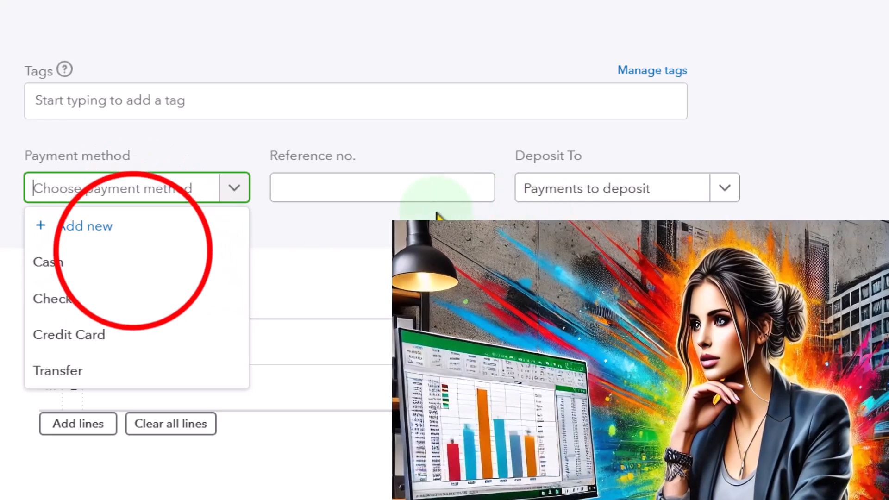
{"action": "left_click", "coordinate": [134, 257]}
{"action": "key", "text": "Tab"}
{"action": "key", "text": "Tab"}
{"action": "key", "text": "Tab"}
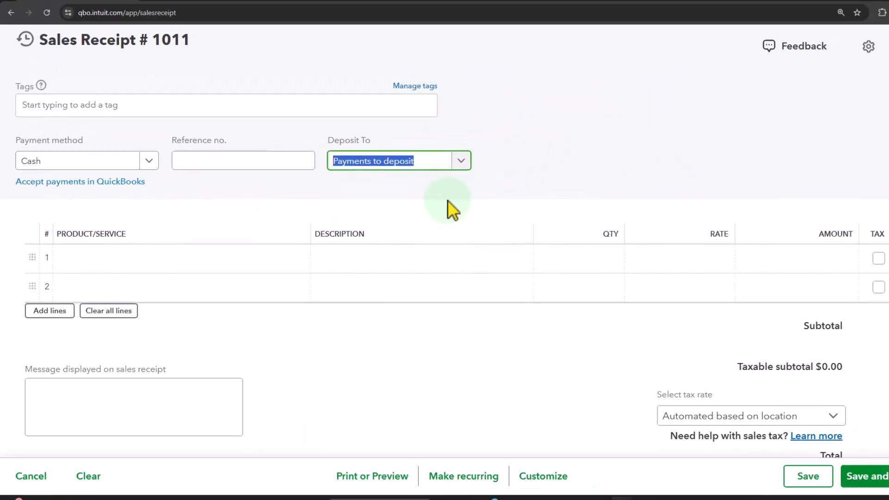
- Add the Diamon Head Ukulele (DUK) as the first line item with a quantity of 2, leaving it taxable
{"action": "left_click", "coordinate": [446, 256]}
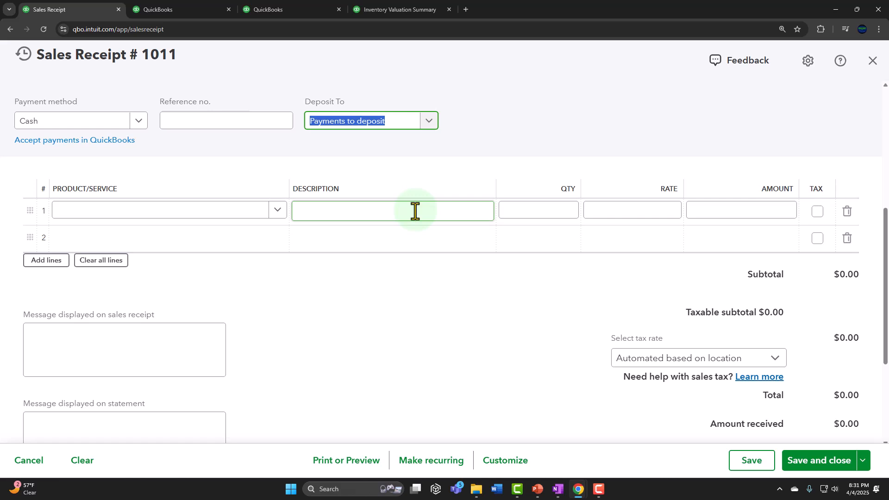
{"action": "key", "text": "Tab"}
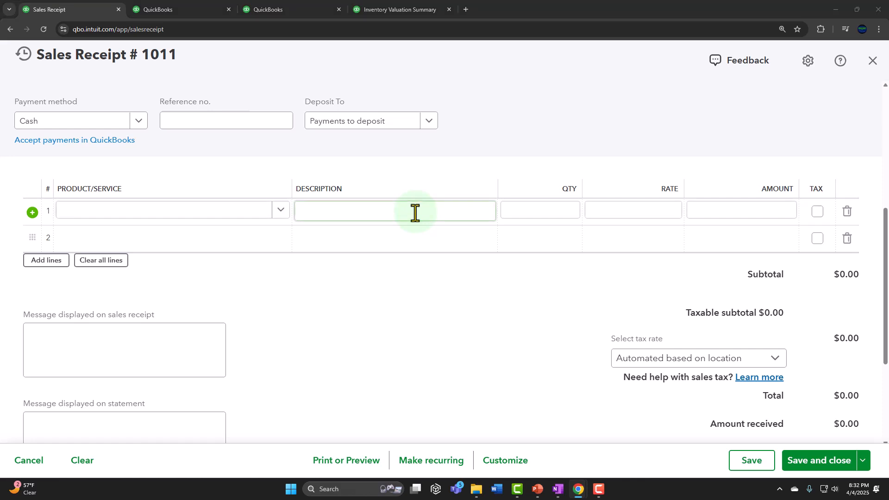
{"action": "left_click", "coordinate": [117, 212]}
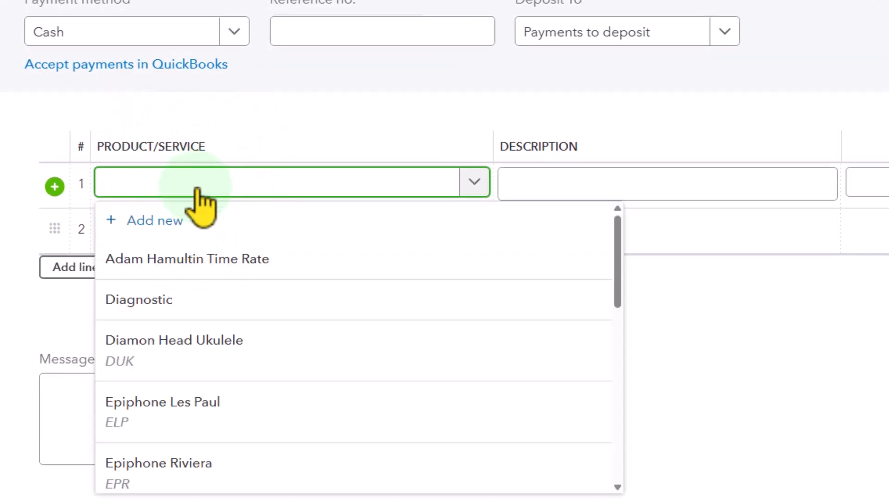
{"action": "type", "text": "DUK"}
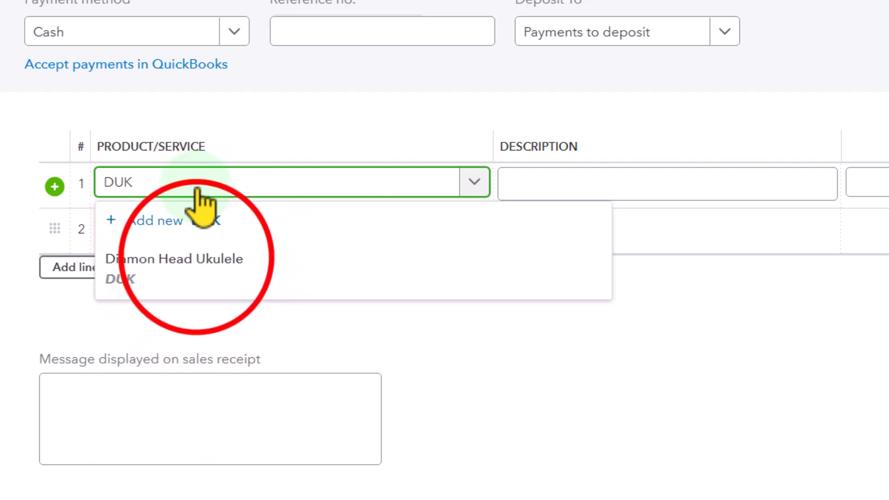
{"action": "left_click", "coordinate": [186, 259]}
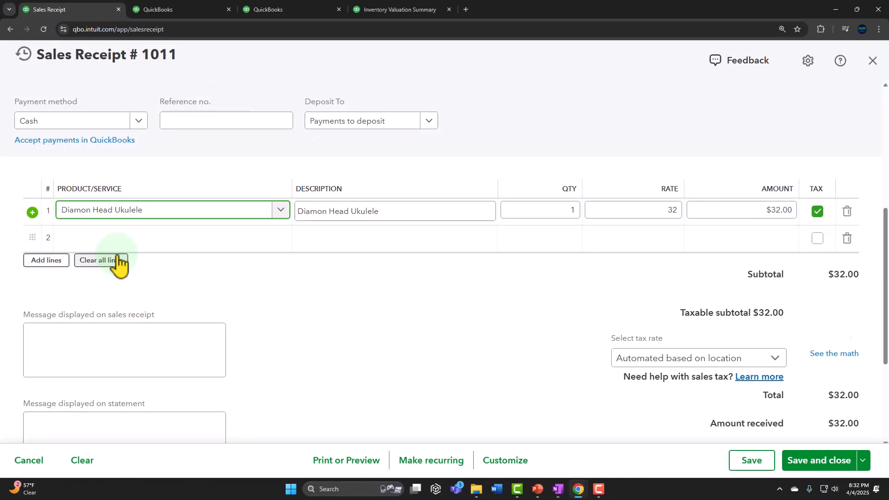
{"action": "key", "text": "Tab"}
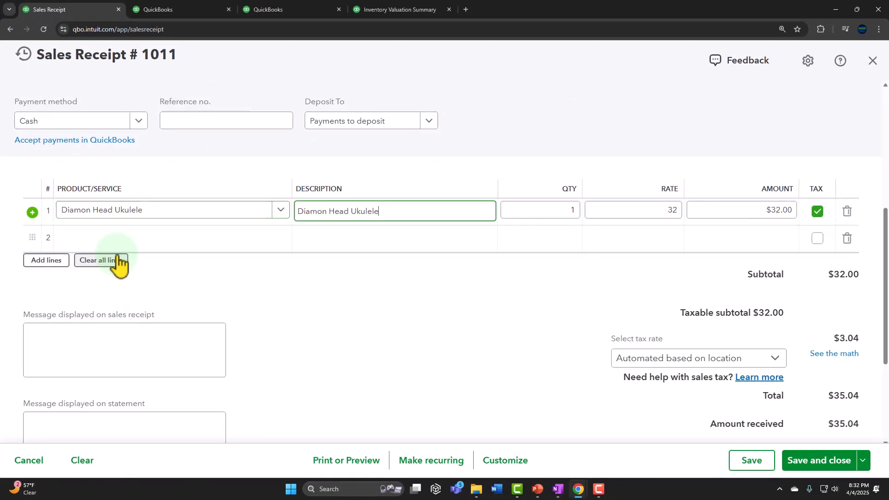
{"action": "key", "text": "Tab"}
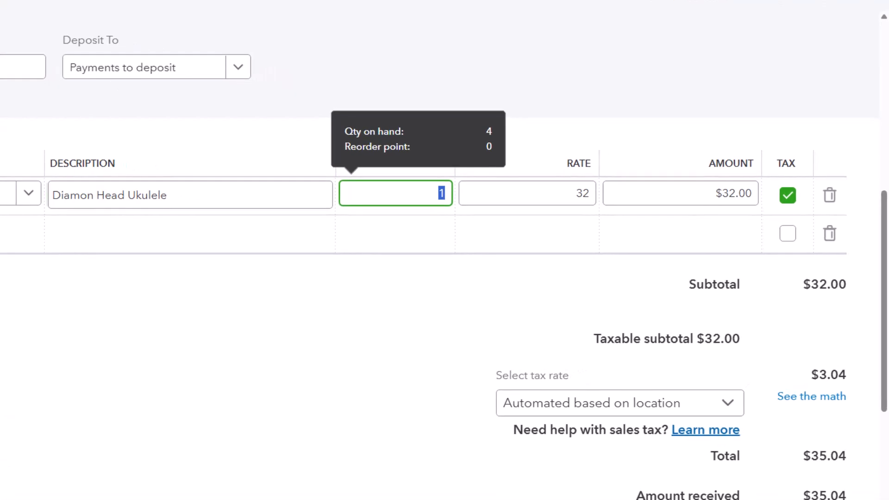
{"action": "type", "text": "2"}
{"action": "key", "text": "Tab"}
{"action": "key", "text": "Tab"}
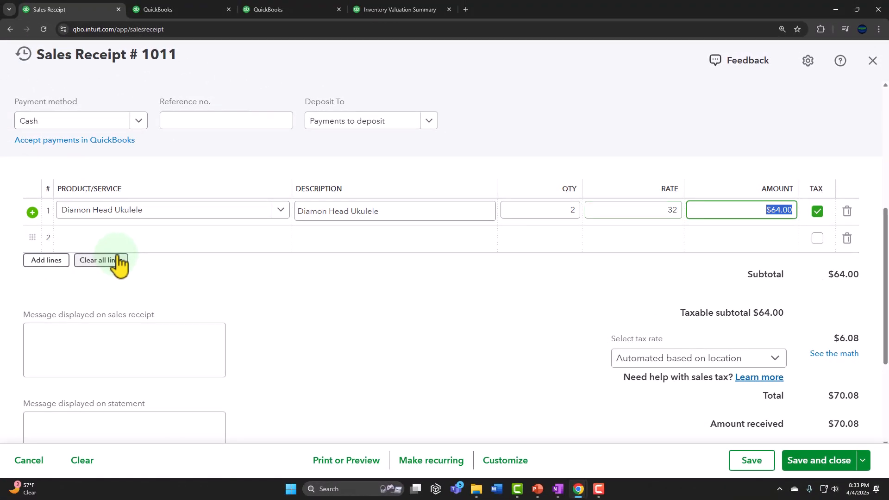
- Add the Epiphone Riviera (EPR) as the second line item on the sales receipt
{"action": "key", "text": "Tab"}
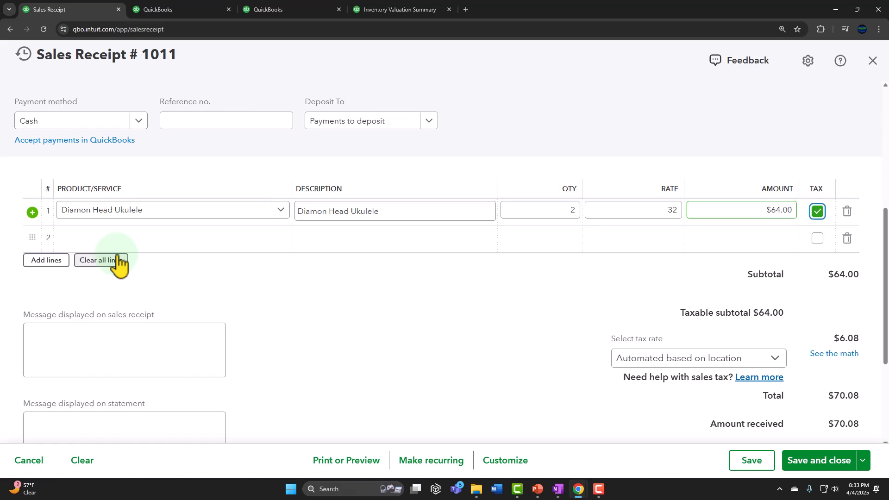
{"action": "key", "text": "Tab"}
{"action": "key", "text": "Tab"}
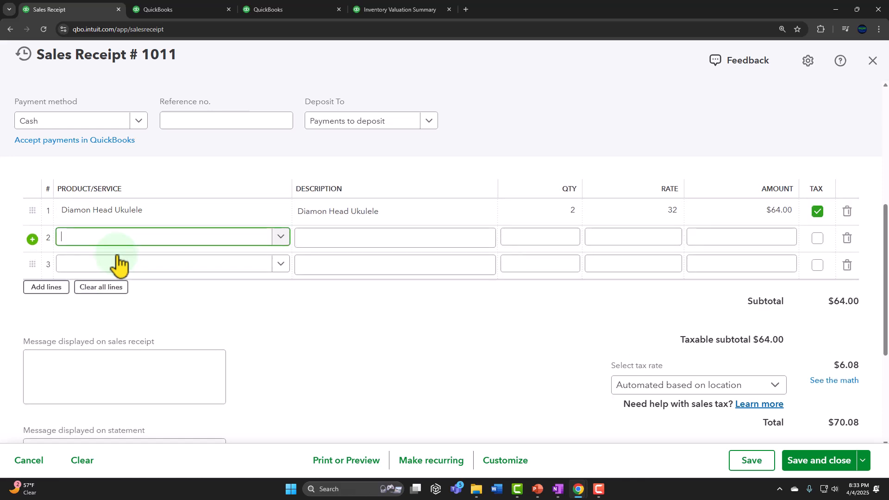
{"action": "type", "text": "2"}
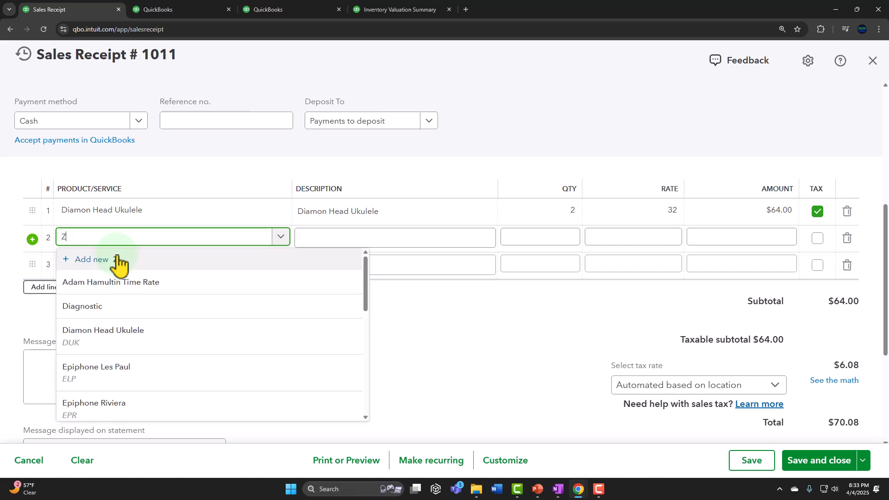
{"action": "key", "text": "BackSpace"}
{"action": "type", "text": "EP"}
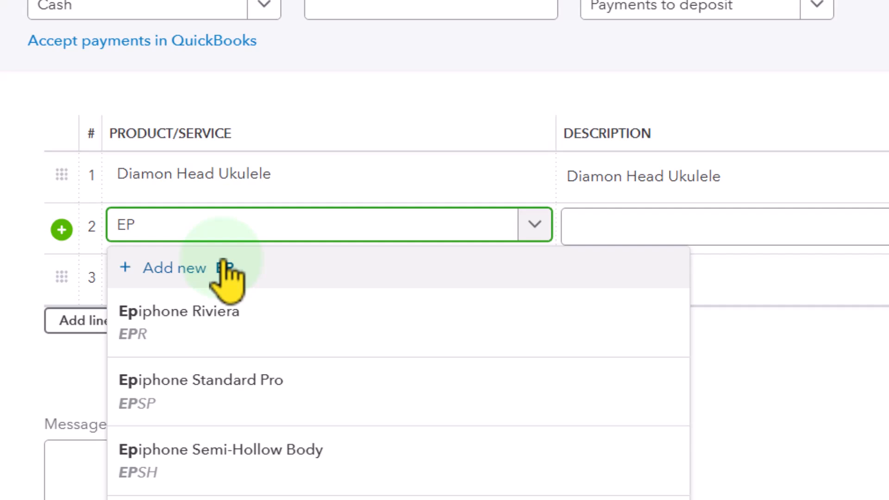
{"action": "type", "text": "r"}
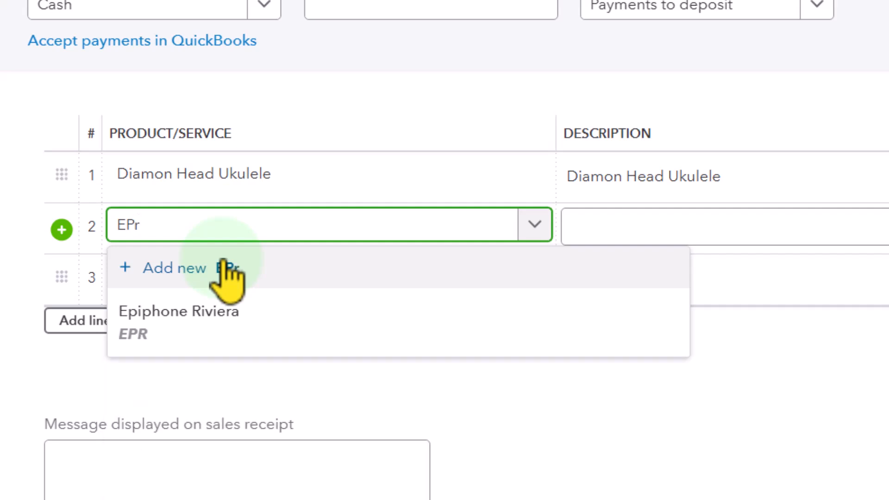
{"action": "left_click", "coordinate": [220, 319]}
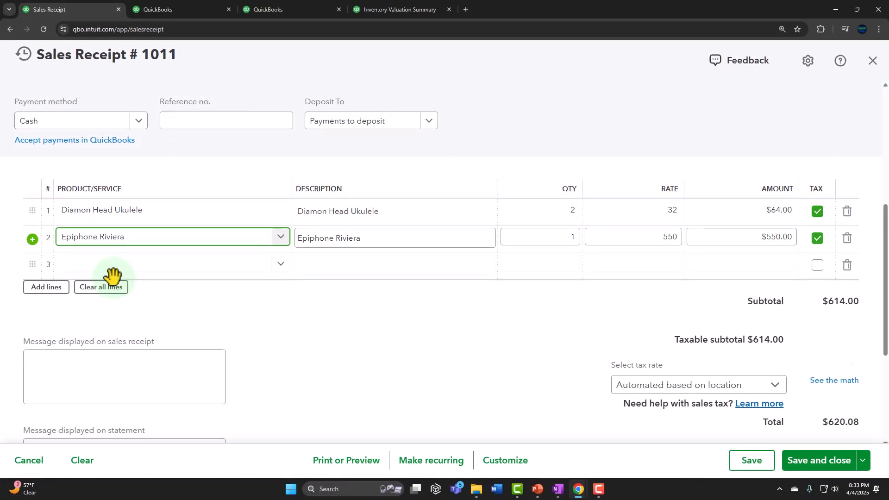
- Set the quantity of the Epiphone Riviera line to 3, keeping the rate and leaving it taxable
{"action": "key", "text": "Tab"}
{"action": "key", "text": "Tab"}
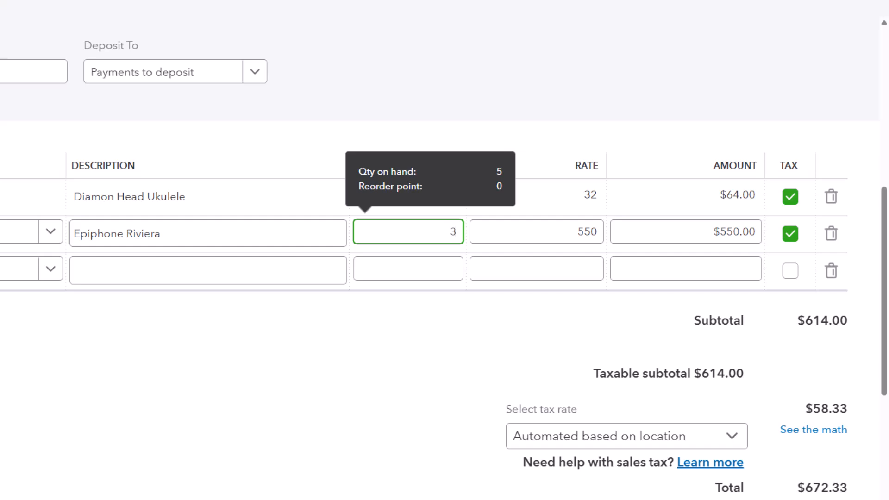
{"action": "key", "text": "Tab"}
{"action": "key", "text": "Tab"}
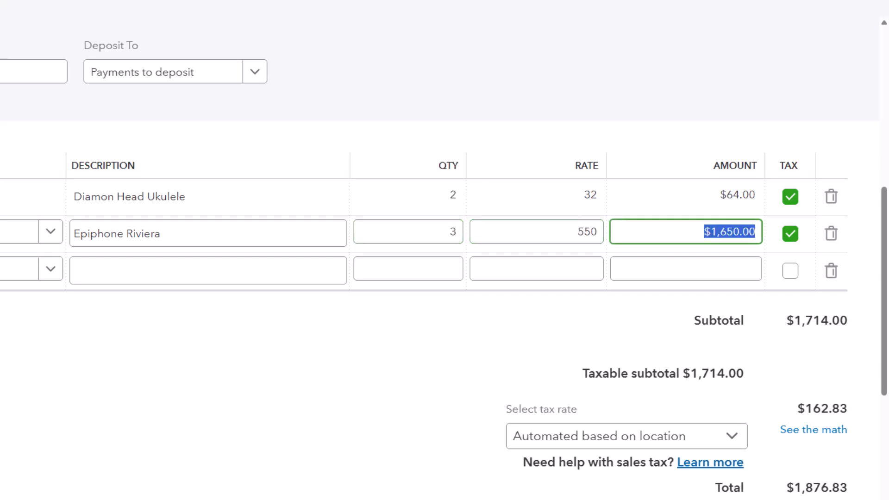
{"action": "key", "text": "Tab"}
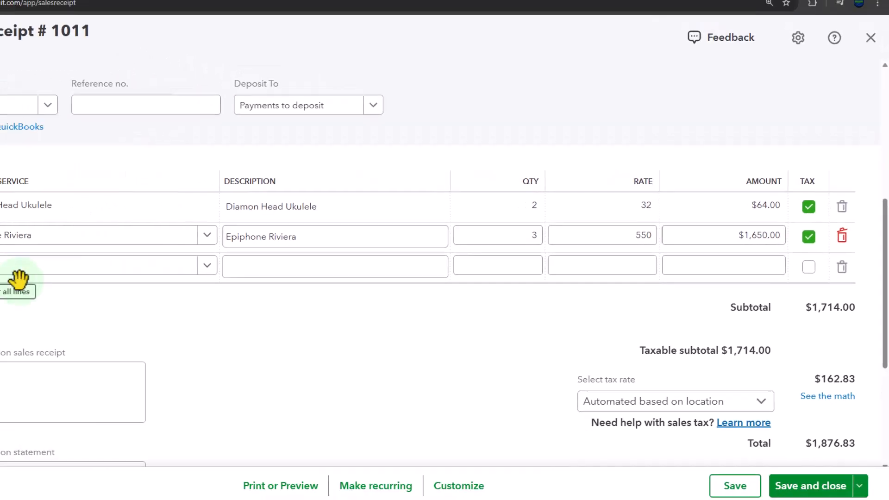
- Add the Gibson USA (GIUSA) as the third line item with a quantity of 1, leaving it taxable
{"action": "left_click", "coordinate": [113, 276]}
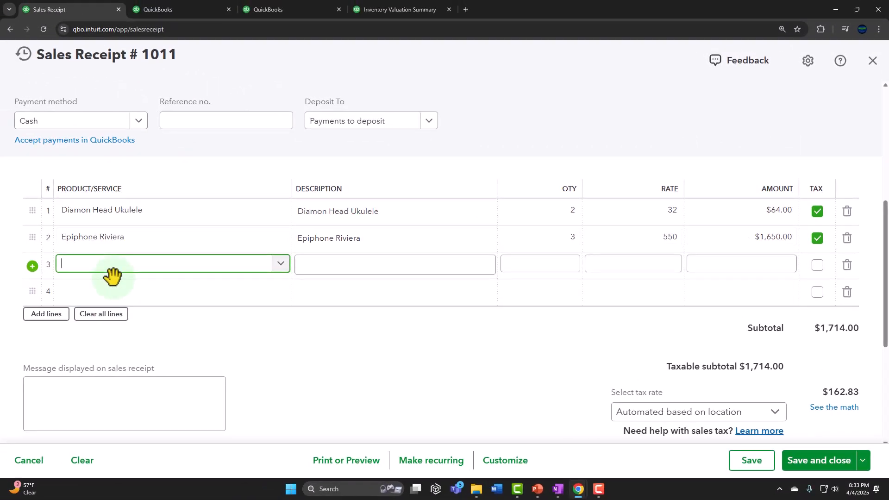
{"action": "type", "text": "GIUS"}
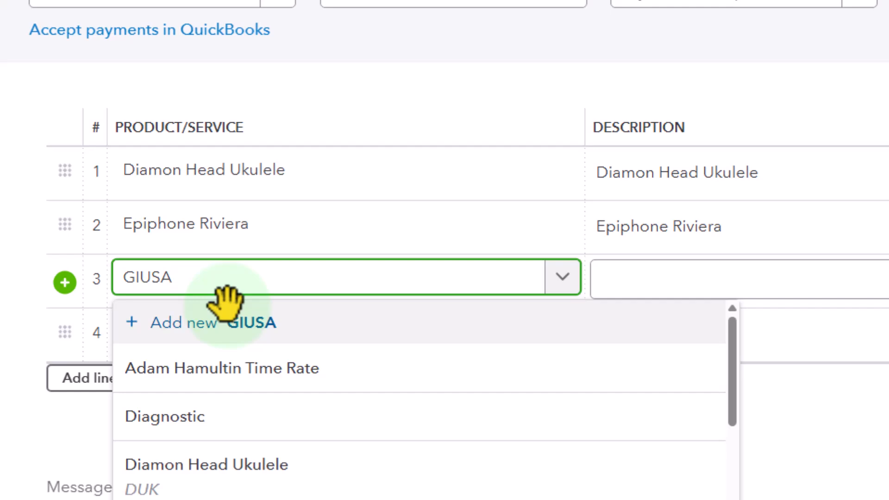
{"action": "type", "text": "A"}
{"action": "left_click", "coordinate": [192, 390]}
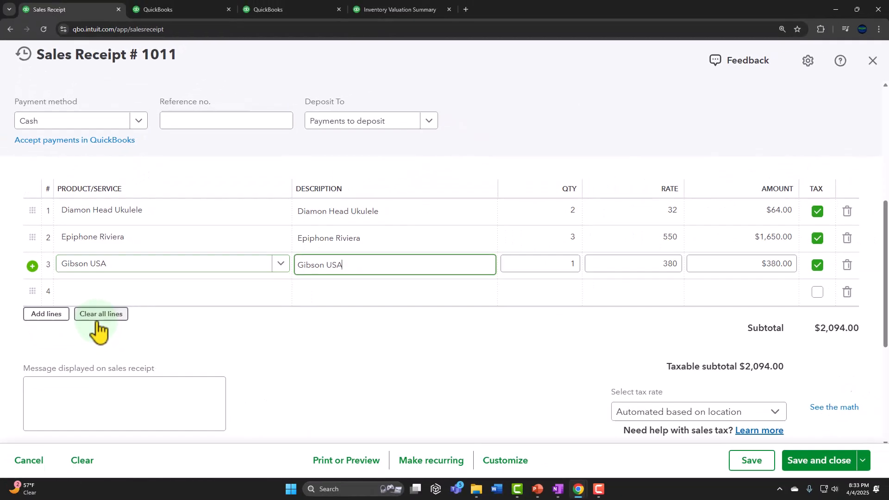
{"action": "key", "text": "Tab"}
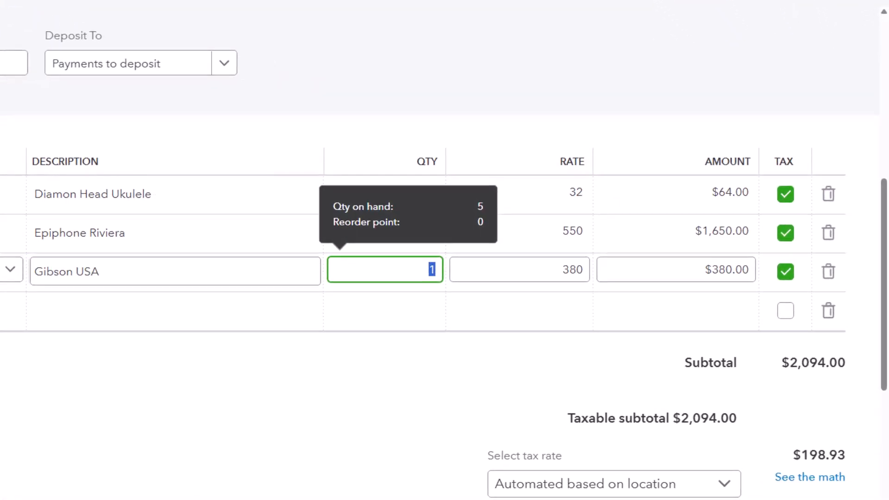
{"action": "key", "text": "Tab"}
{"action": "key", "text": "Tab"}
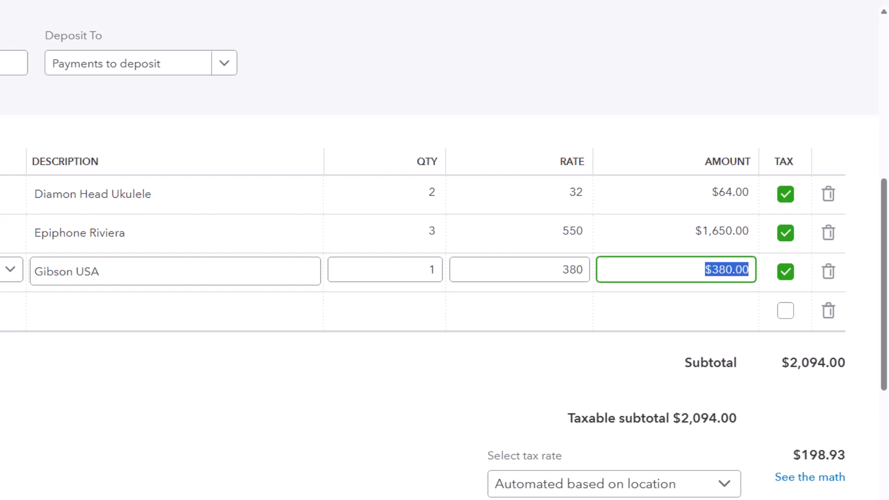
{"action": "key", "text": "Tab"}
{"action": "key", "text": "Tab"}
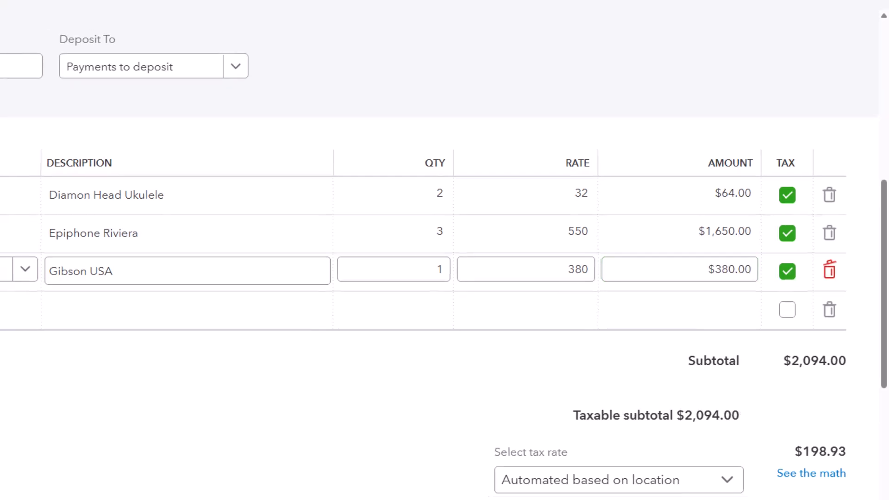
{"action": "key", "text": "Tab"}
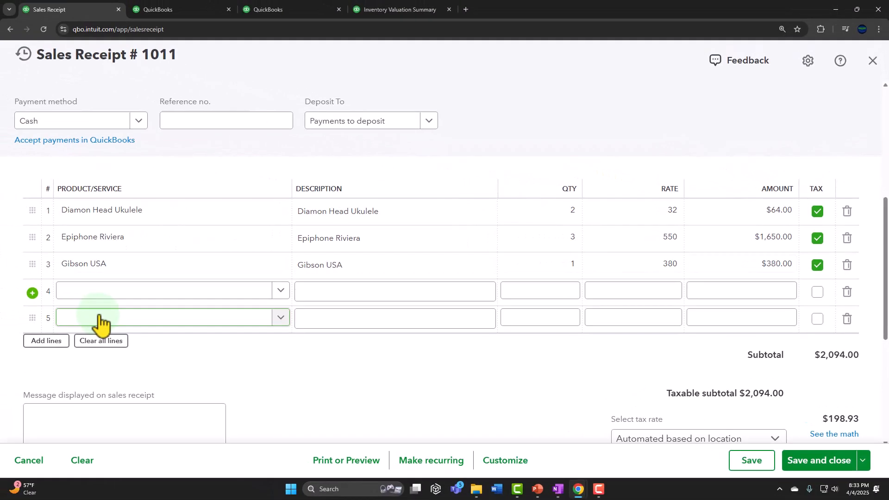
{"action": "left_click", "coordinate": [337, 367]}
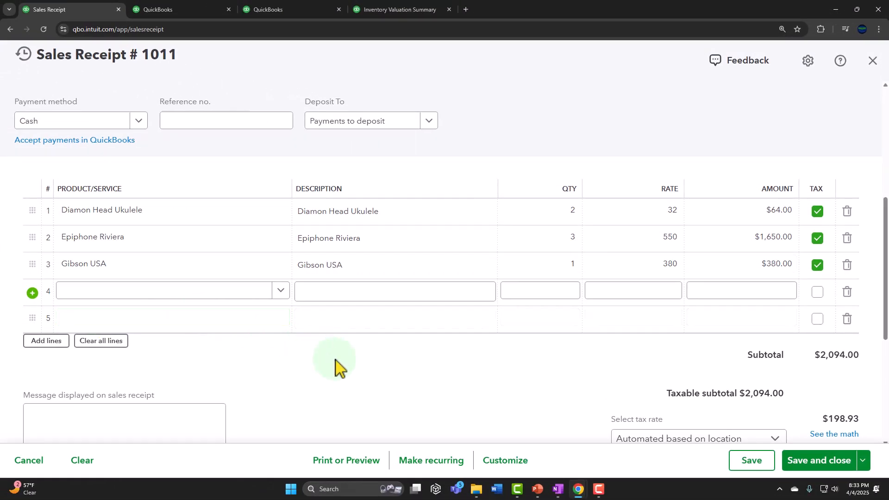
- Change the sales receipt's tax rate from the automated one to the custom CA Sales Tax (5%)
{"action": "scroll", "coordinate": [348, 366], "scroll_direction": "down", "scroll_amount": 1}
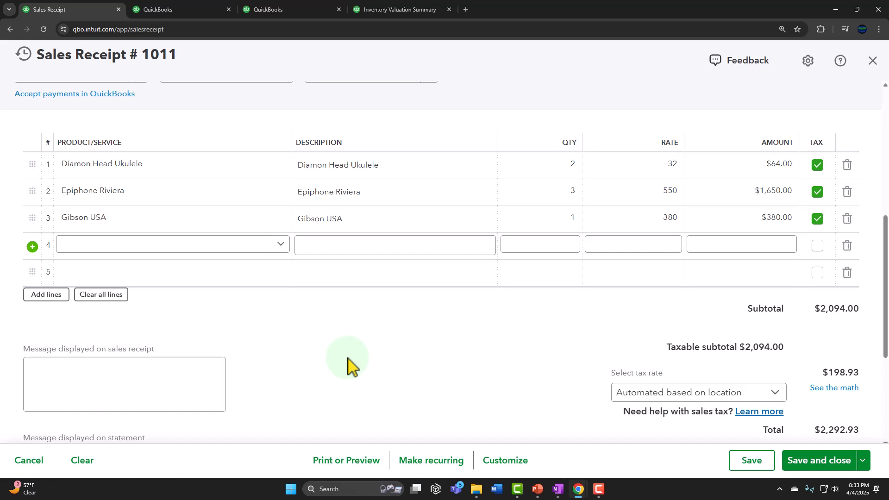
{"action": "left_click", "coordinate": [762, 391]}
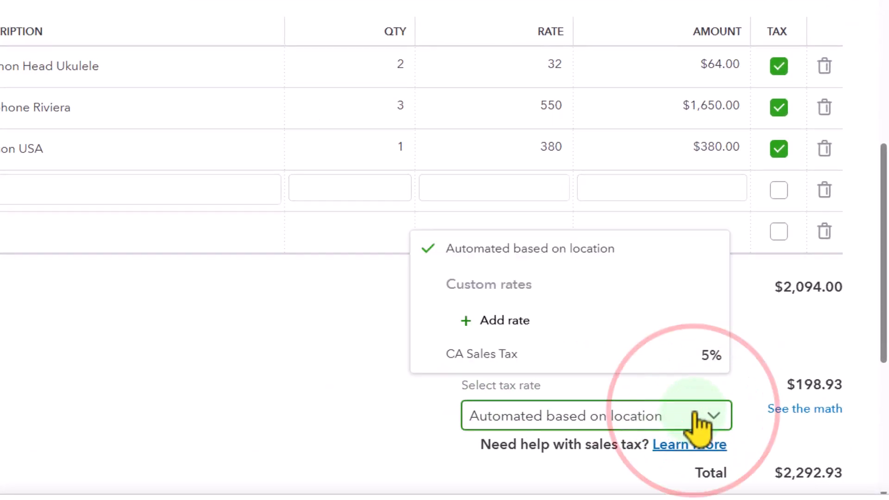
{"action": "left_click", "coordinate": [692, 355]}
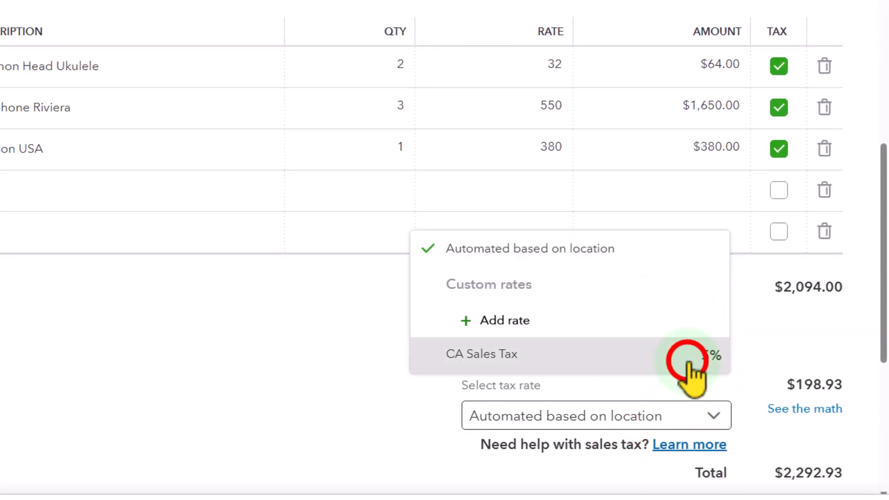
{"action": "scroll", "coordinate": [232, 419], "scroll_direction": "down", "scroll_amount": 2}
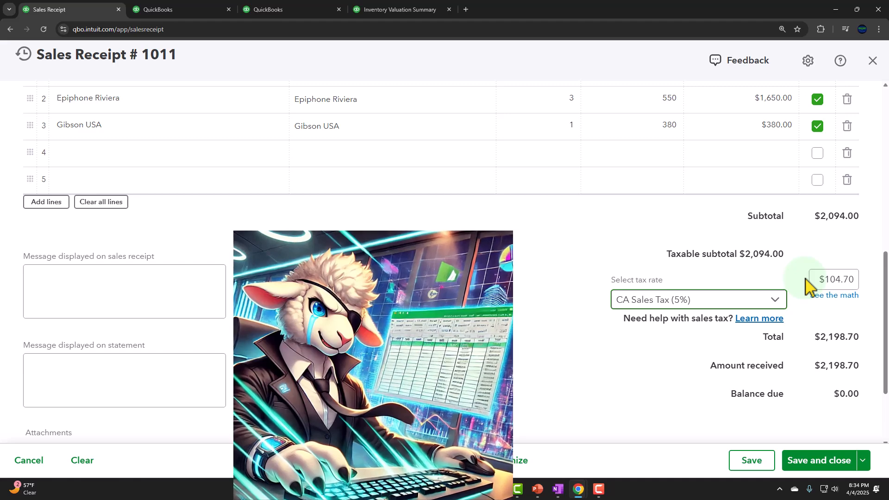
- Check the line items and tax on the Anderson Guitars sales receipt, and save and close it
{"action": "scroll", "coordinate": [627, 198], "scroll_direction": "up", "scroll_amount": 1}
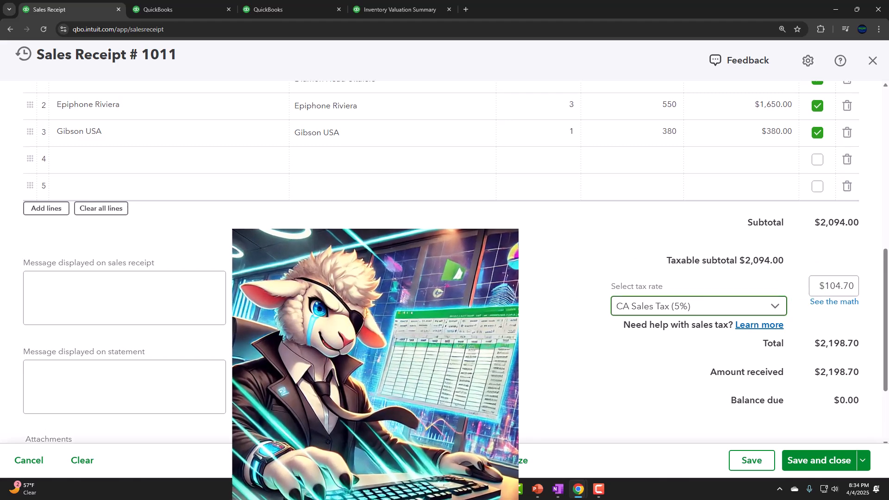
{"action": "left_click", "coordinate": [485, 126]}
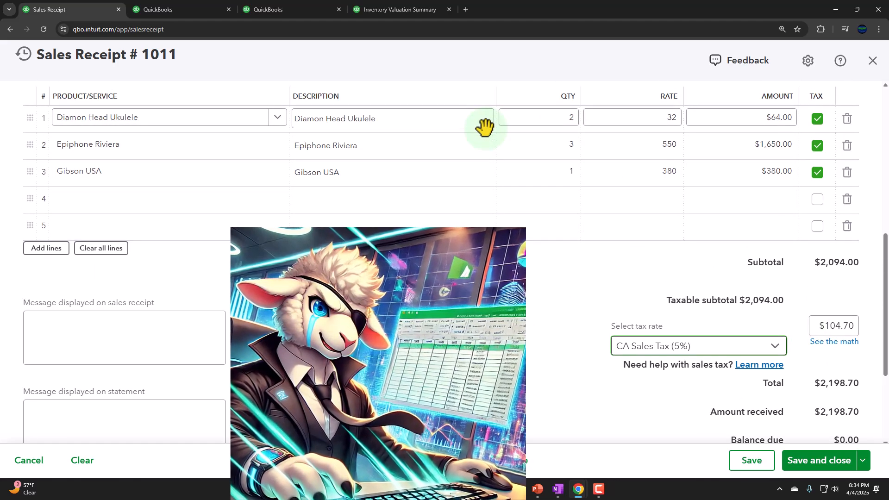
{"action": "left_click", "coordinate": [225, 146]}
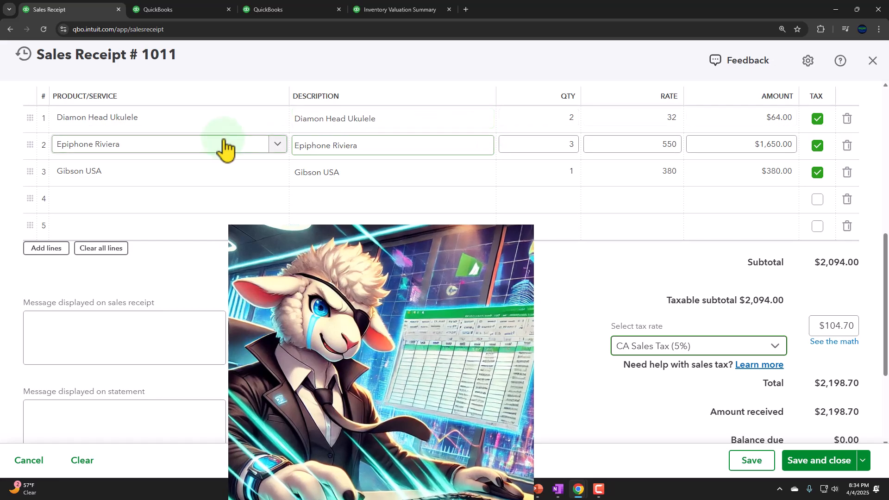
{"action": "left_click", "coordinate": [215, 126]}
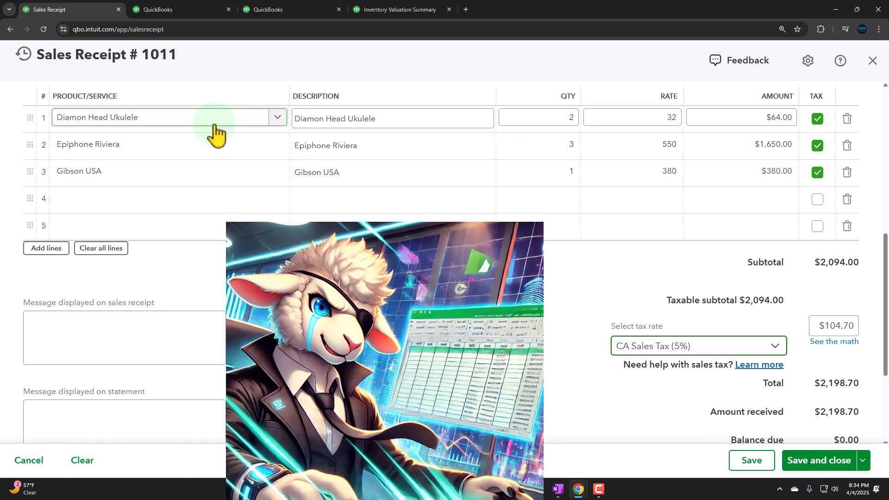
{"action": "scroll", "coordinate": [441, 264], "scroll_direction": "down", "scroll_amount": 1}
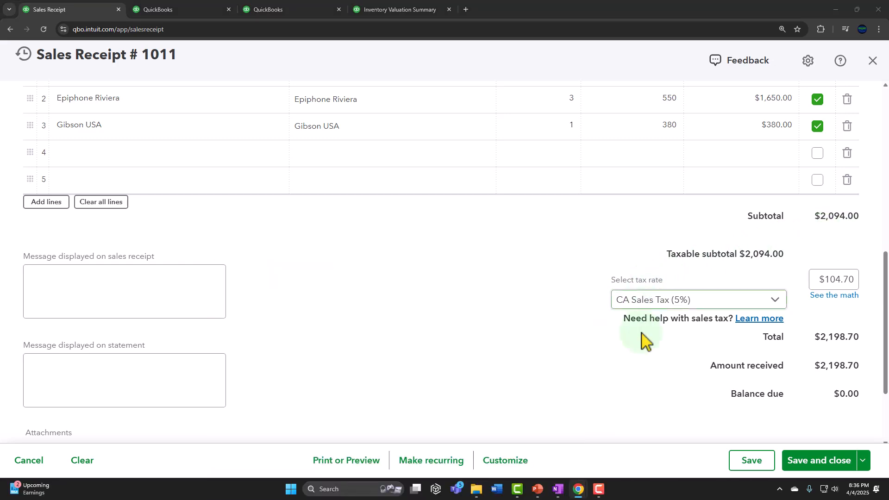
{"action": "left_click", "coordinate": [803, 461]}
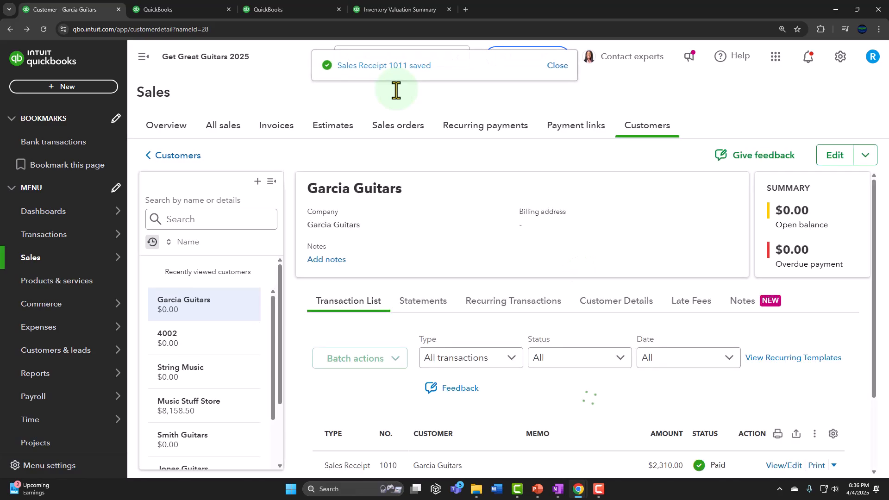
- Refresh the Balance Sheet and drill into the February 2025 amount of Payments to deposit
{"action": "left_click", "coordinate": [173, 9]}
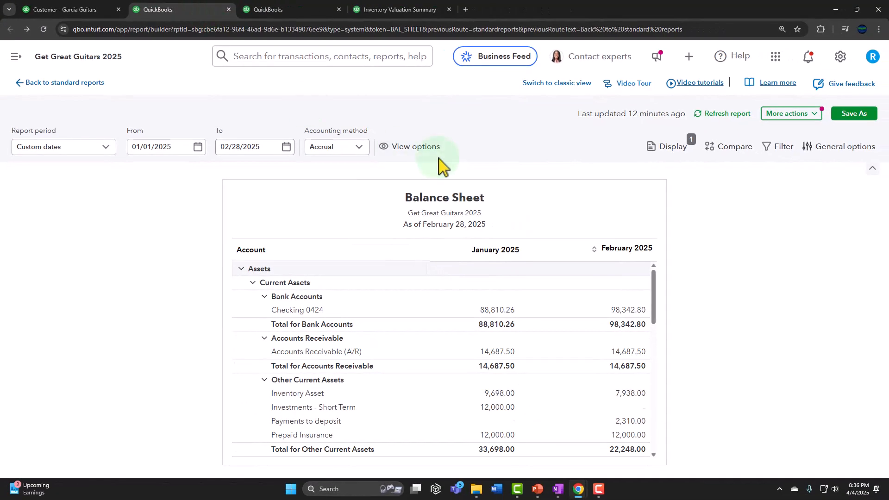
{"action": "left_click", "coordinate": [719, 112]}
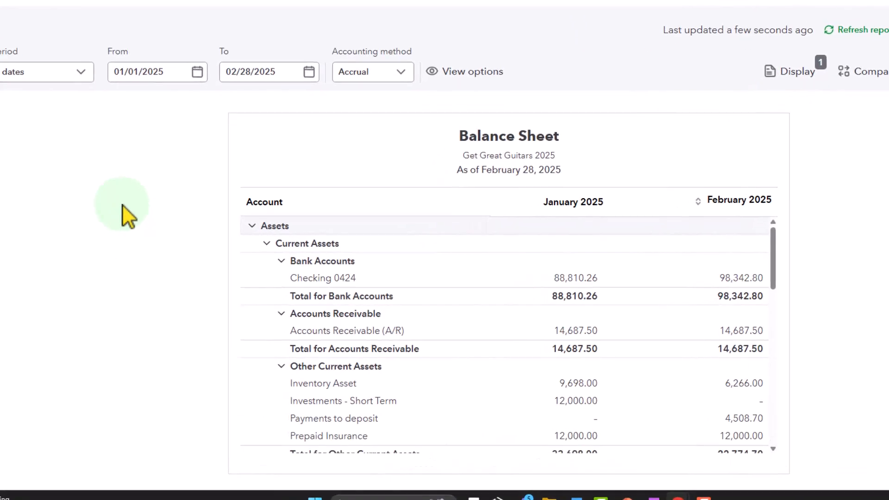
{"action": "scroll", "coordinate": [253, 227], "scroll_direction": "down", "scroll_amount": 5}
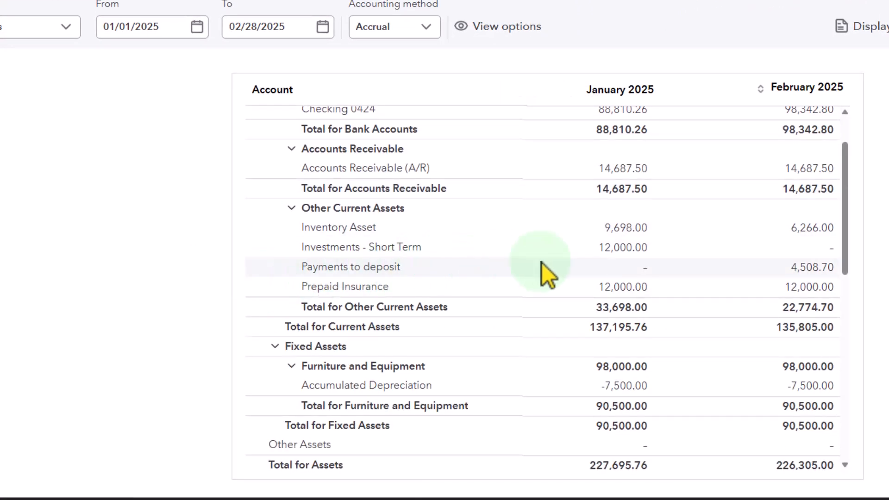
{"action": "left_click", "coordinate": [792, 269]}
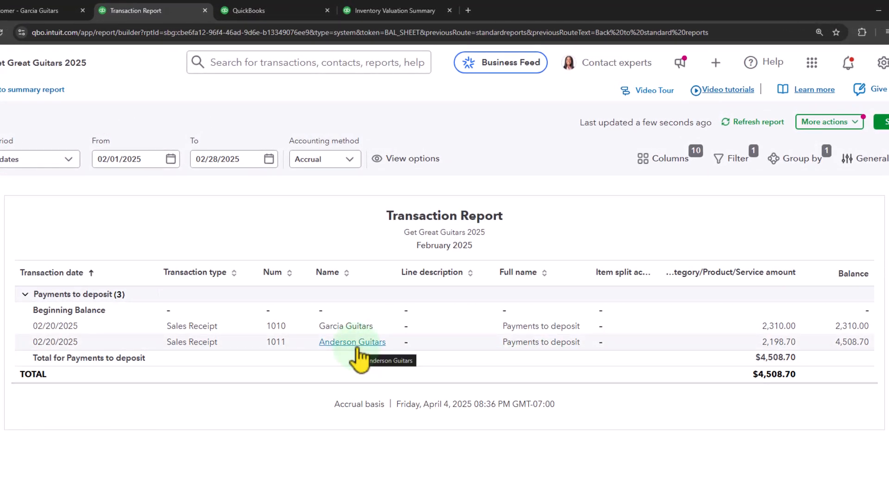
- Inspect the Anderson Guitars sales receipt from the Payments to deposit transactions, close it, and return to the Balance Sheet
{"action": "left_click", "coordinate": [772, 345]}
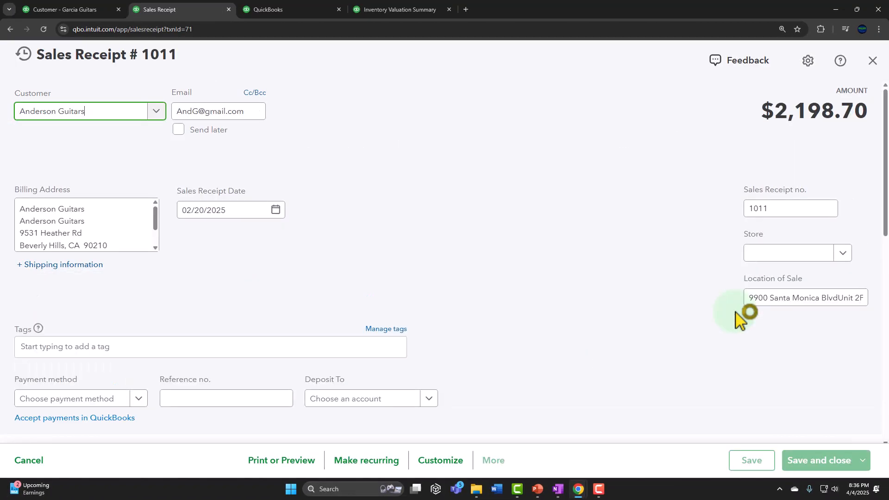
{"action": "scroll", "coordinate": [717, 315], "scroll_direction": "down", "scroll_amount": 7}
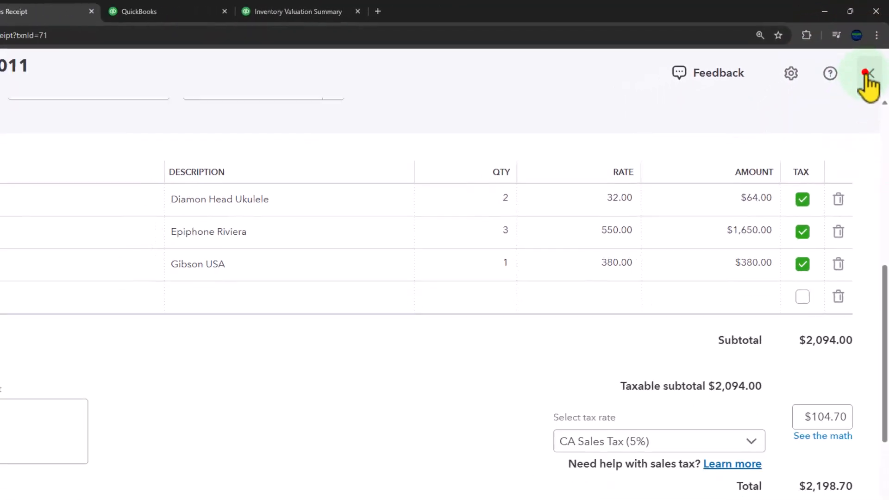
{"action": "left_click", "coordinate": [864, 93]}
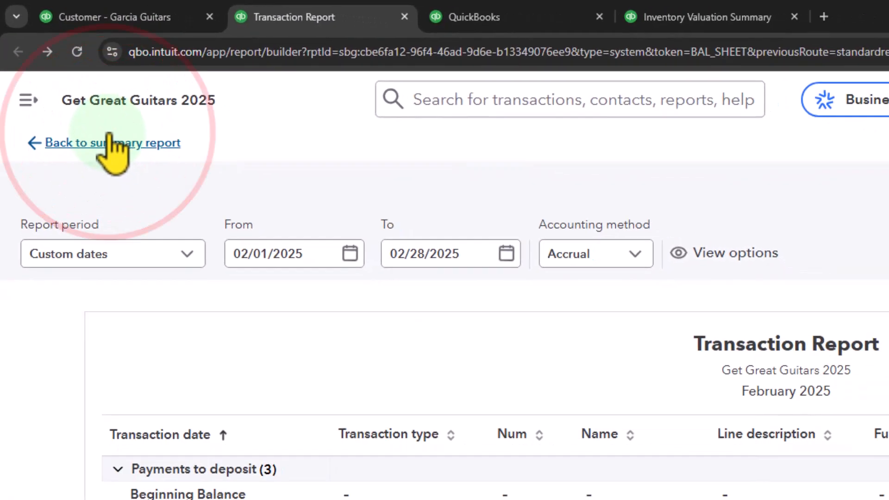
{"action": "left_click", "coordinate": [76, 99]}
- Refresh the Profit and Loss report and drill into the February 2025 amount of Sales of Product Income
{"action": "left_click", "coordinate": [456, 14]}
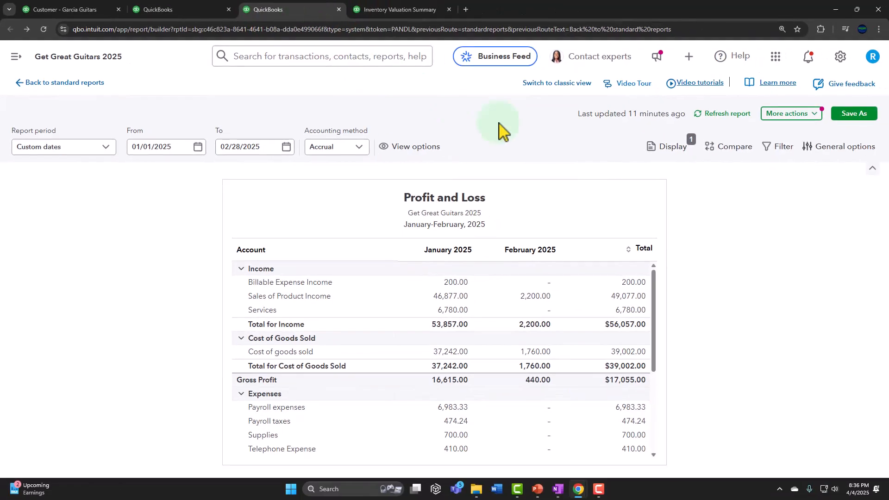
{"action": "left_click", "coordinate": [670, 155]}
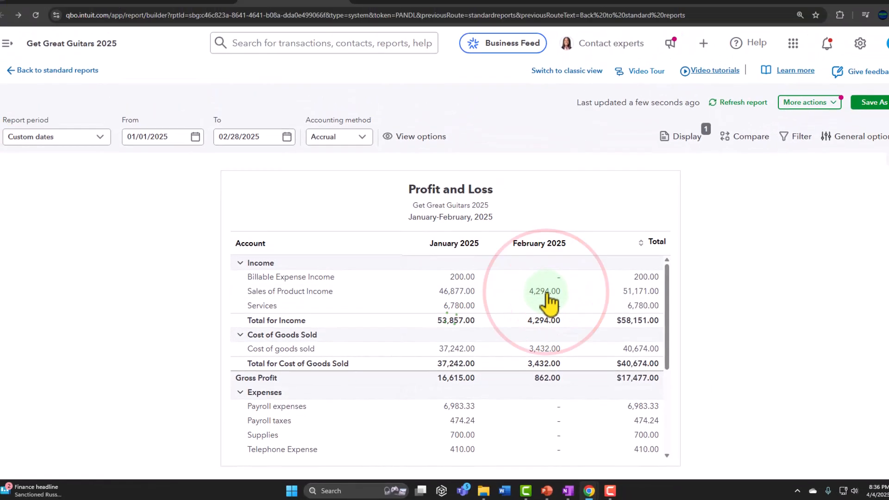
{"action": "left_click", "coordinate": [546, 293]}
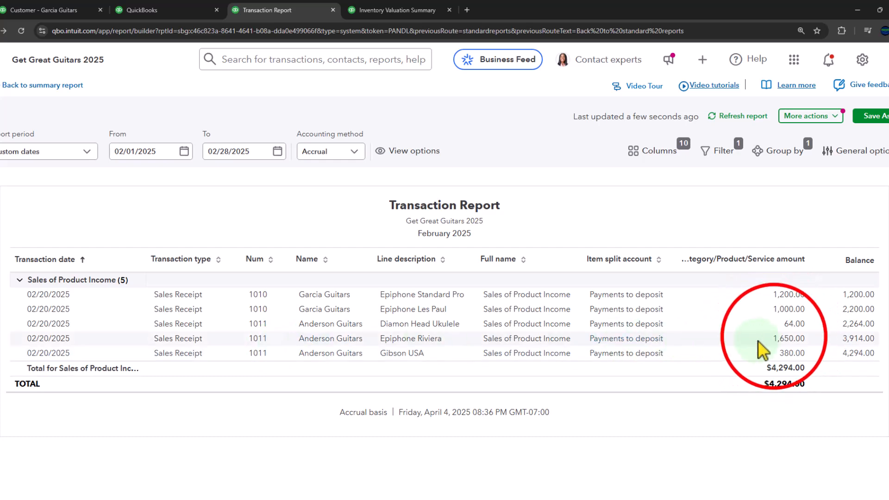
- Inspect the Anderson Guitars sales receipt behind the Epiphone Riviera income entry, close it, and return to the Profit and Loss report
{"action": "left_click", "coordinate": [759, 320]}
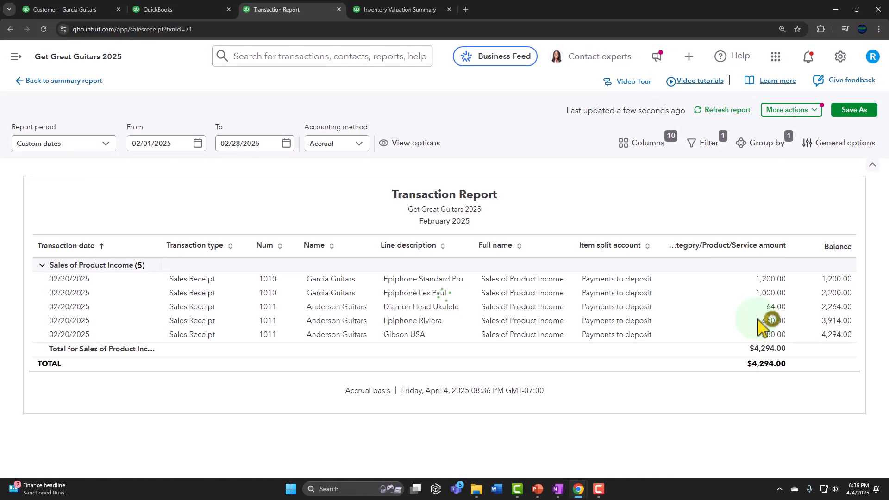
{"action": "scroll", "coordinate": [745, 333], "scroll_direction": "down", "scroll_amount": 3}
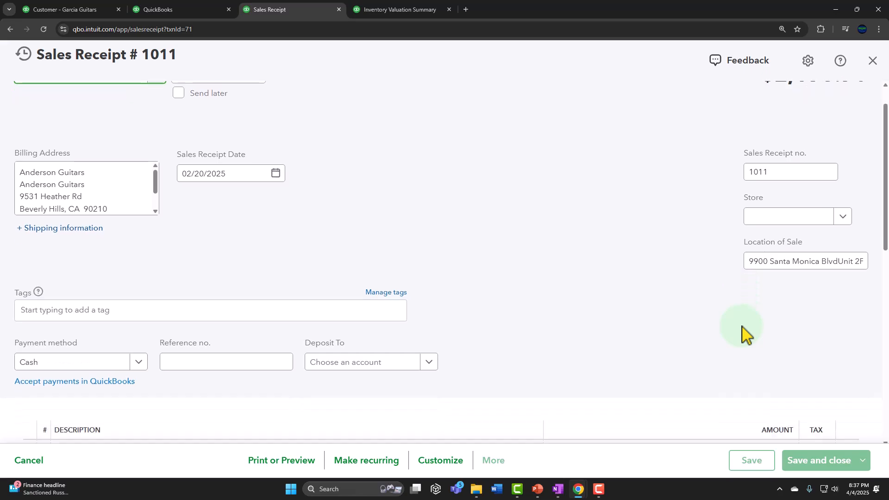
{"action": "left_click", "coordinate": [715, 338]}
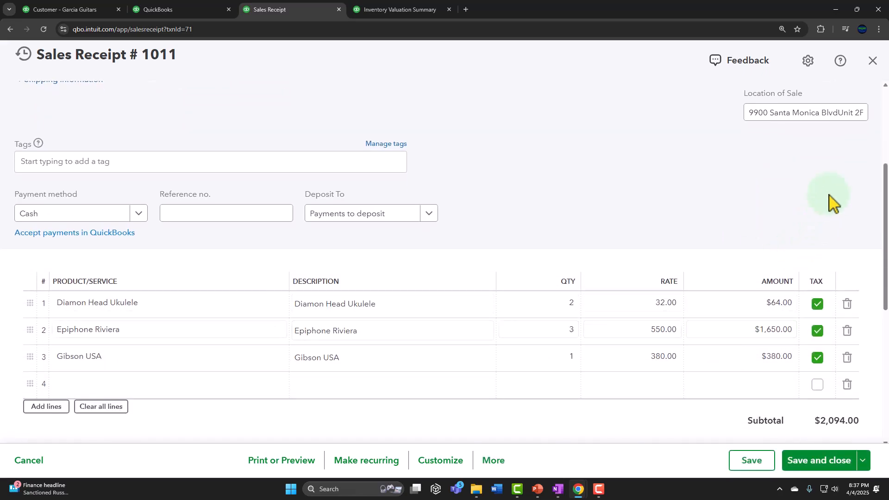
{"action": "left_click", "coordinate": [872, 61]}
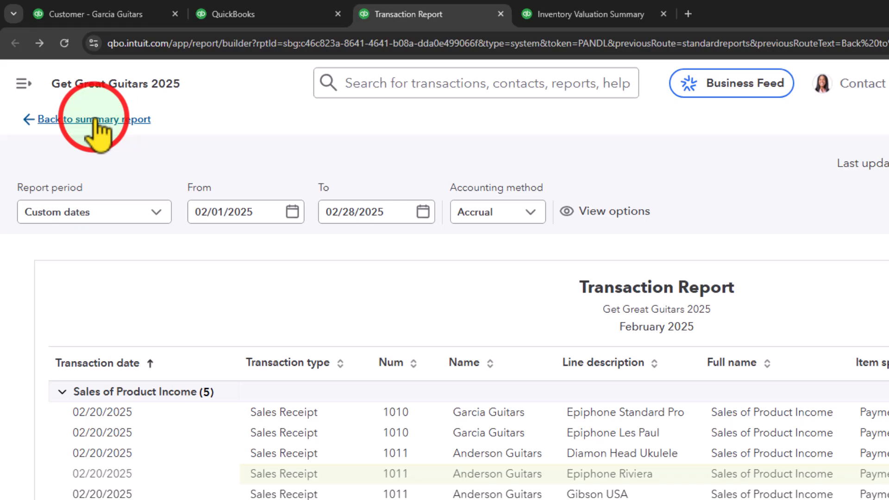
{"action": "left_click", "coordinate": [95, 120]}
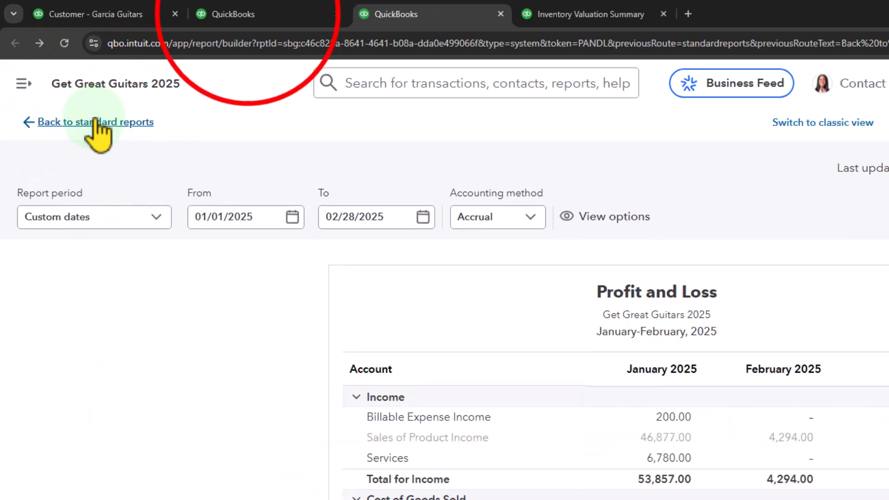
- Drill into the February 2025 California Department of Tax and Fee liability on the Balance Sheet, review its transactions, and return
{"action": "left_click", "coordinate": [247, 14]}
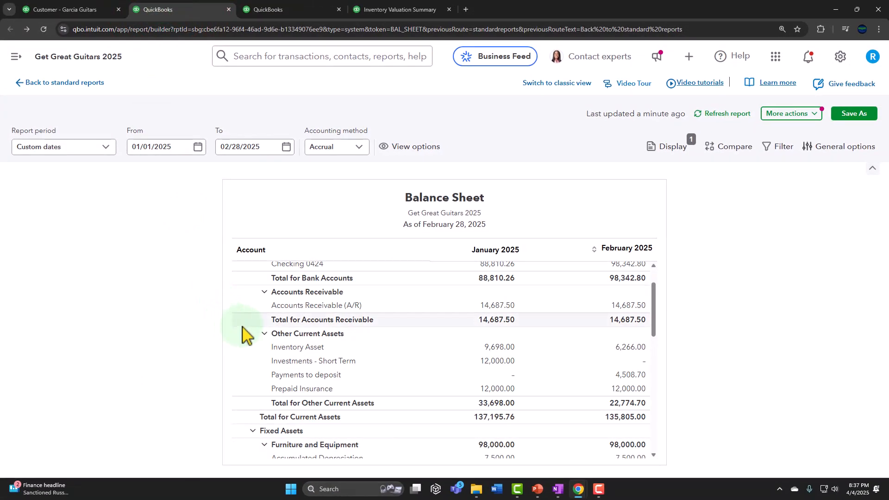
{"action": "scroll", "coordinate": [250, 333], "scroll_direction": "down", "scroll_amount": 5}
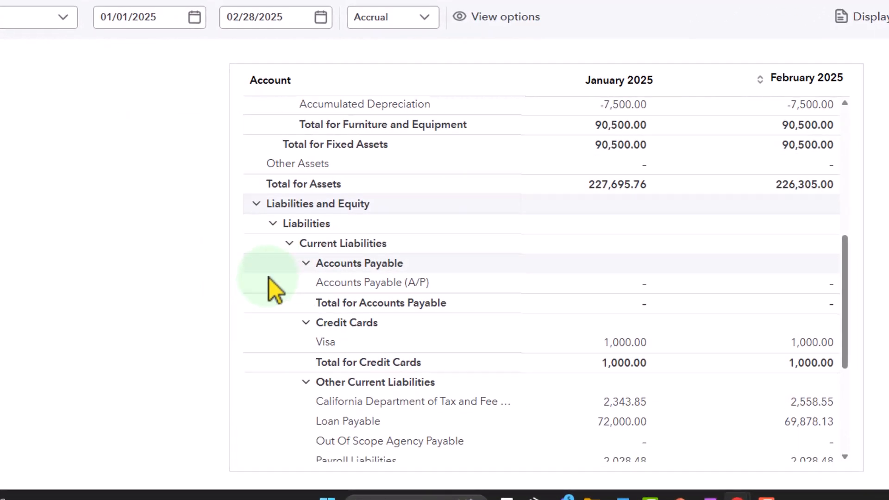
{"action": "scroll", "coordinate": [269, 278], "scroll_direction": "down", "scroll_amount": 3}
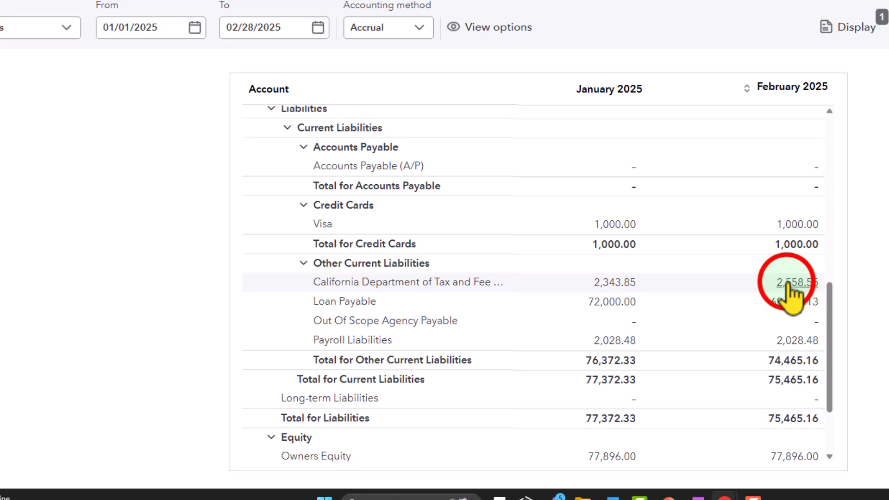
{"action": "left_click", "coordinate": [787, 284]}
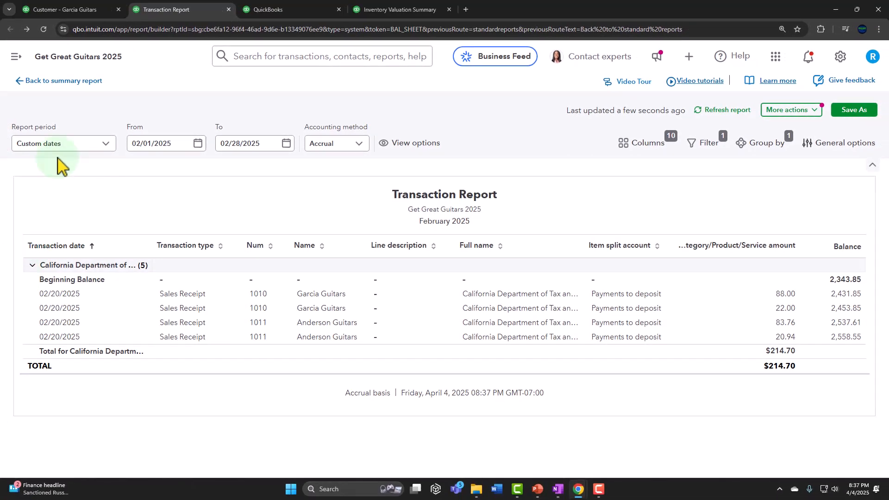
{"action": "left_click", "coordinate": [55, 81]}
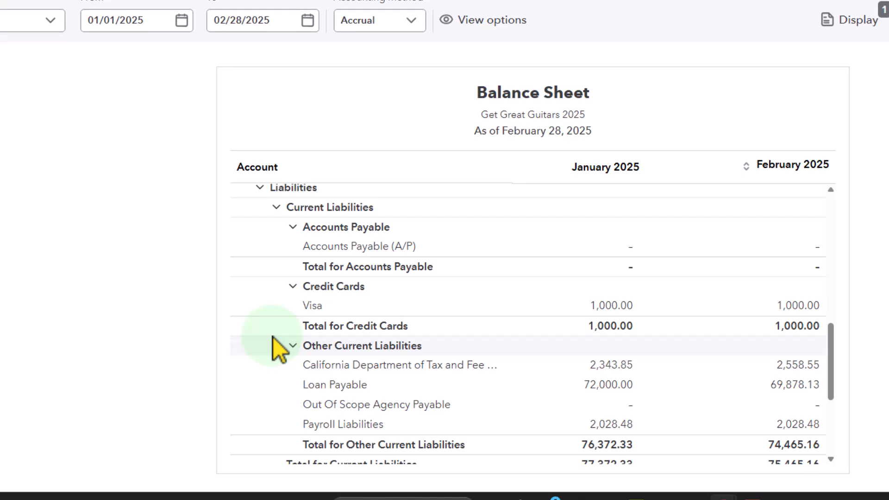
- Drill into the February 2025 Inventory Asset amount on the Balance Sheet, review its transactions, and return to the report
{"action": "scroll", "coordinate": [273, 338], "scroll_direction": "up", "scroll_amount": 5}
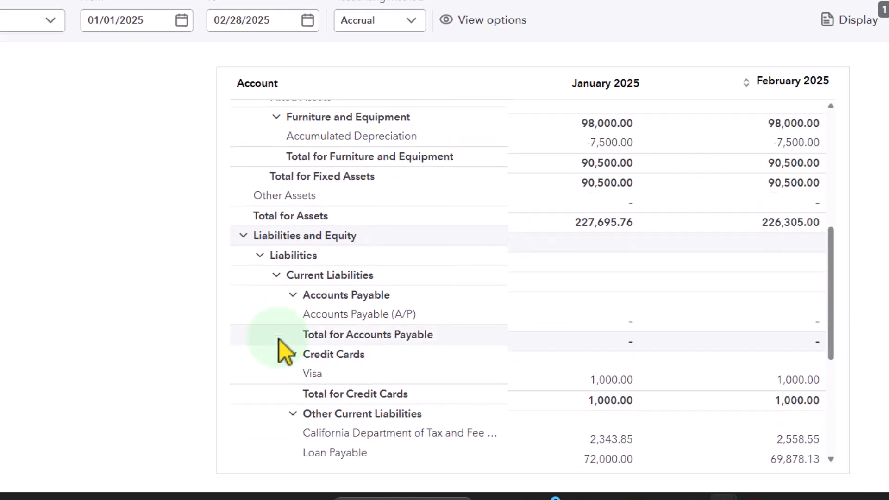
{"action": "scroll", "coordinate": [280, 340], "scroll_direction": "up", "scroll_amount": 3}
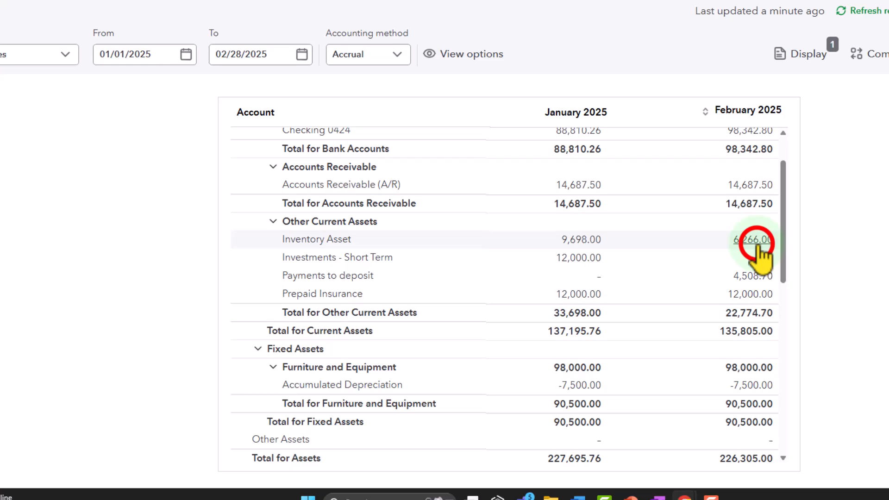
{"action": "left_click", "coordinate": [754, 240]}
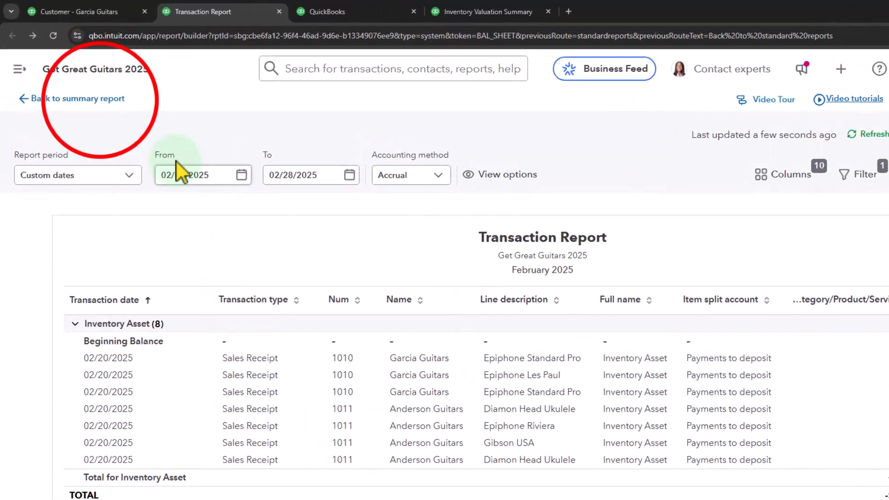
{"action": "left_click", "coordinate": [100, 99]}
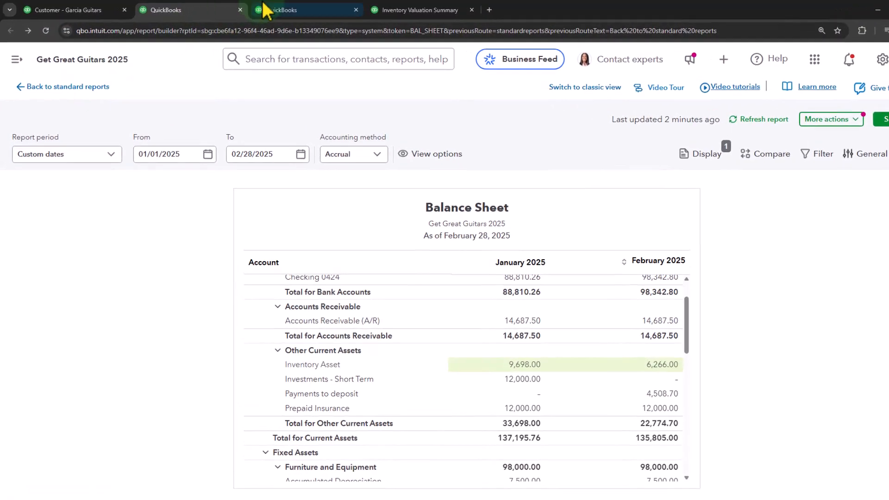
- Drill into the February 2025 Cost of goods sold amount on the Profit and Loss report, review its transactions, and return
{"action": "left_click", "coordinate": [266, 9]}
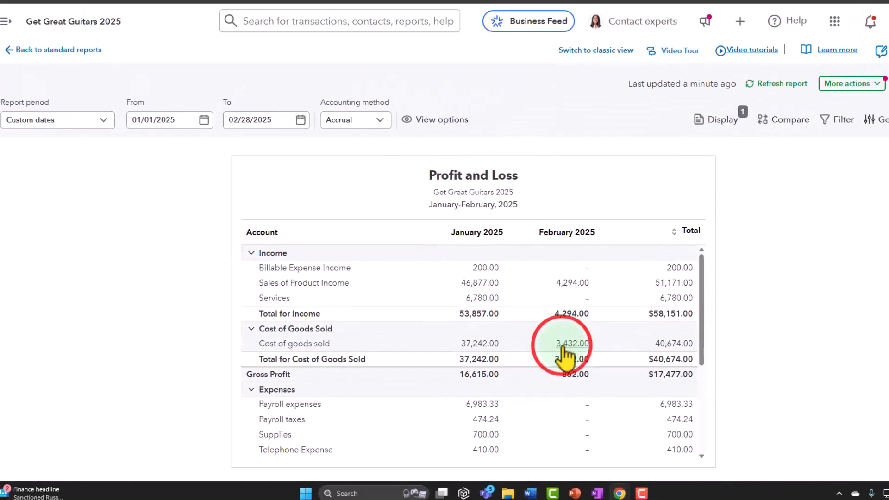
{"action": "left_click", "coordinate": [565, 344]}
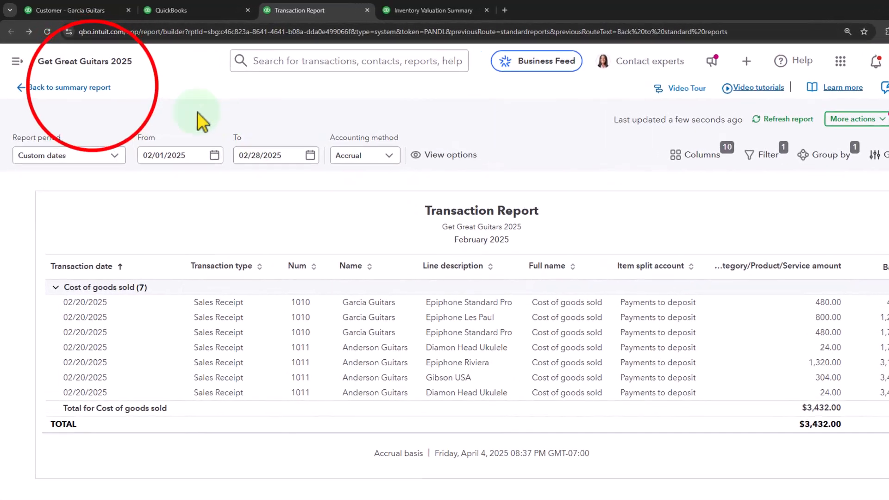
{"action": "left_click", "coordinate": [86, 87]}
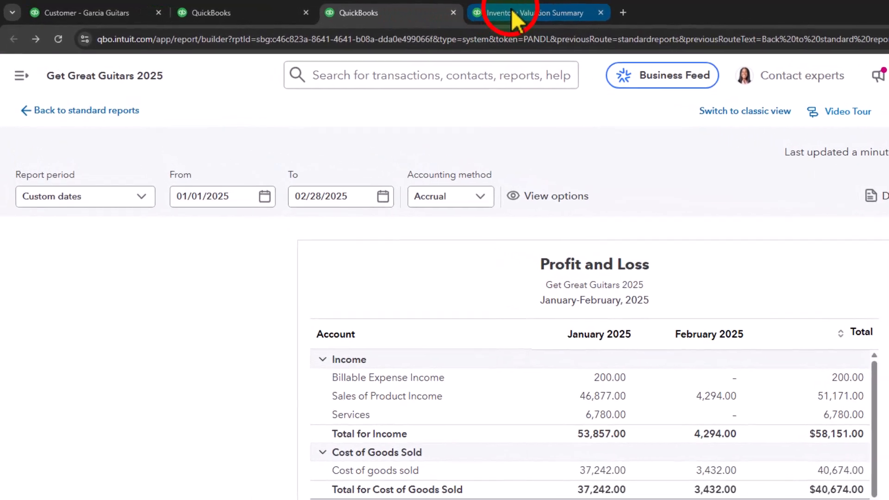
- Refresh the Inventory Valuation Summary and compare its total asset value with Inventory Asset on the Balance Sheet
{"action": "left_click", "coordinate": [513, 18]}
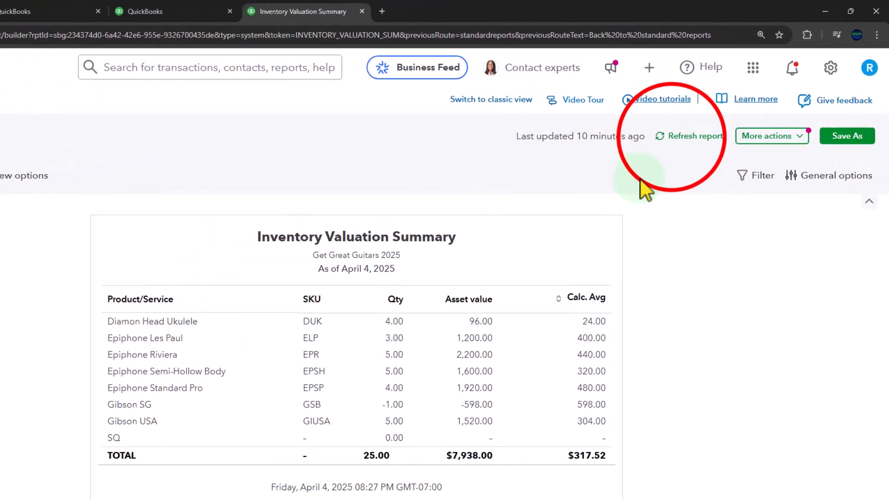
{"action": "left_click", "coordinate": [716, 114]}
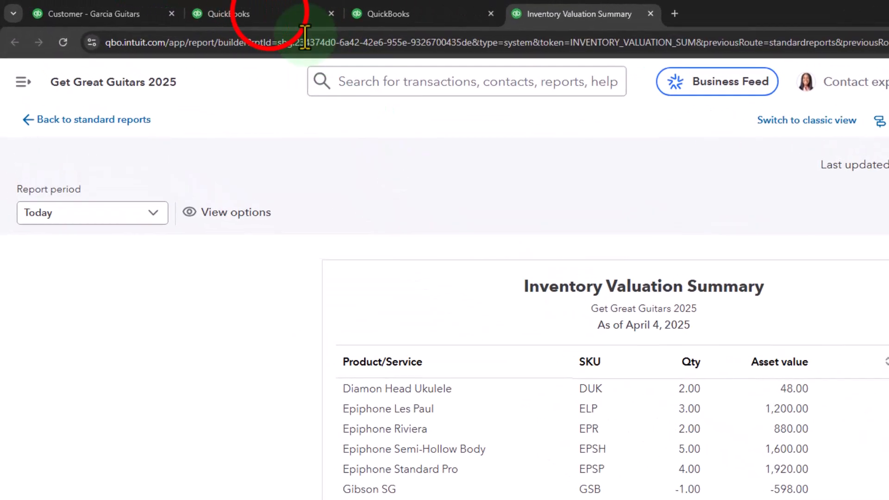
{"action": "left_click", "coordinate": [273, 19]}
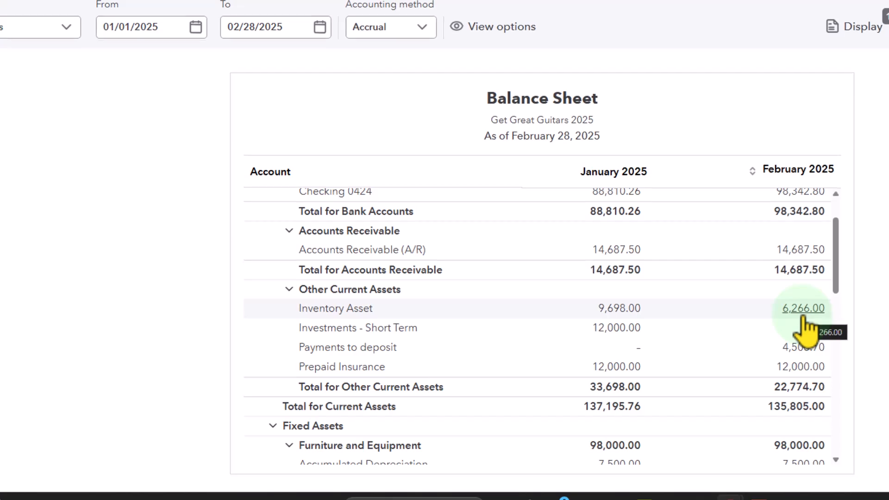
- Review the sales receipts of the last 12 months in the list of all sales transactions
{"action": "left_click", "coordinate": [112, 15]}
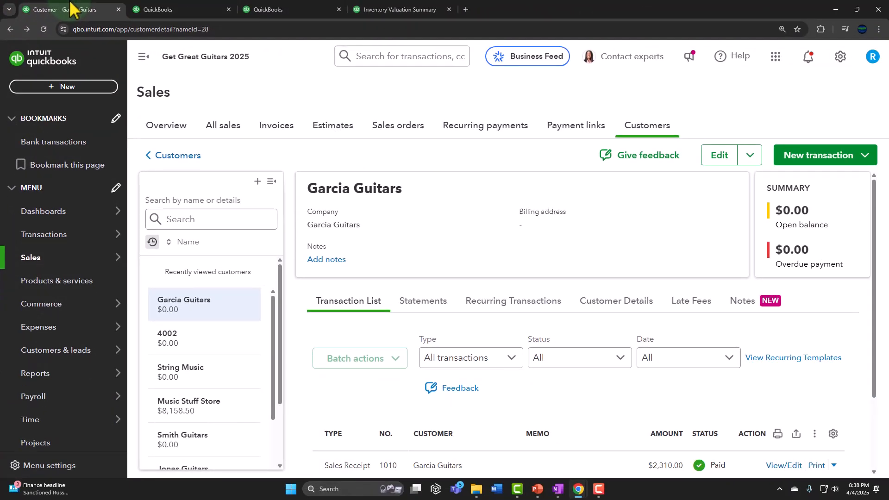
{"action": "left_click", "coordinate": [220, 127]}
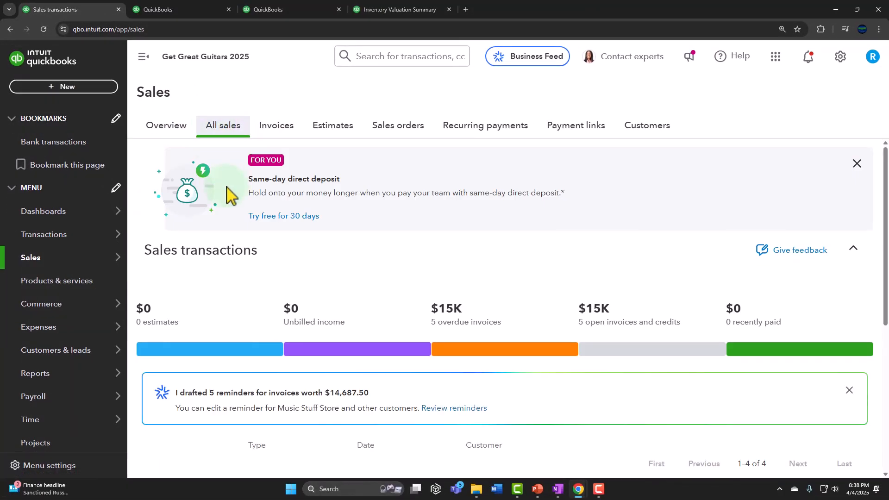
{"action": "scroll", "coordinate": [227, 195], "scroll_direction": "down", "scroll_amount": 6}
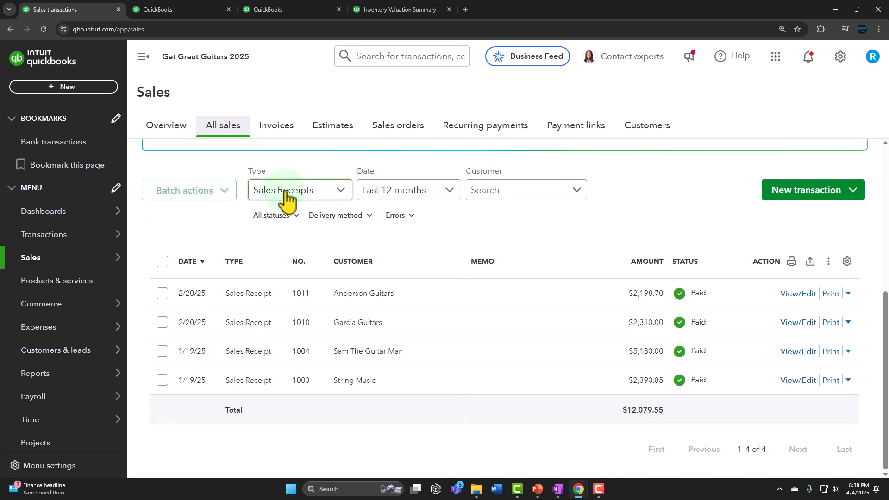
{"action": "scroll", "coordinate": [287, 197], "scroll_direction": "up", "scroll_amount": 6}
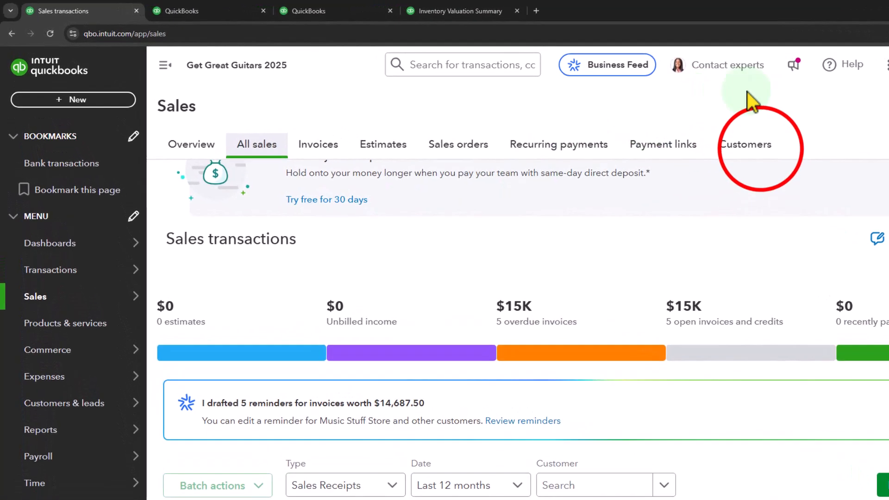
- Open the customer list, collapse the navigation menu, and look through the customers' open balances
{"action": "left_click", "coordinate": [663, 137]}
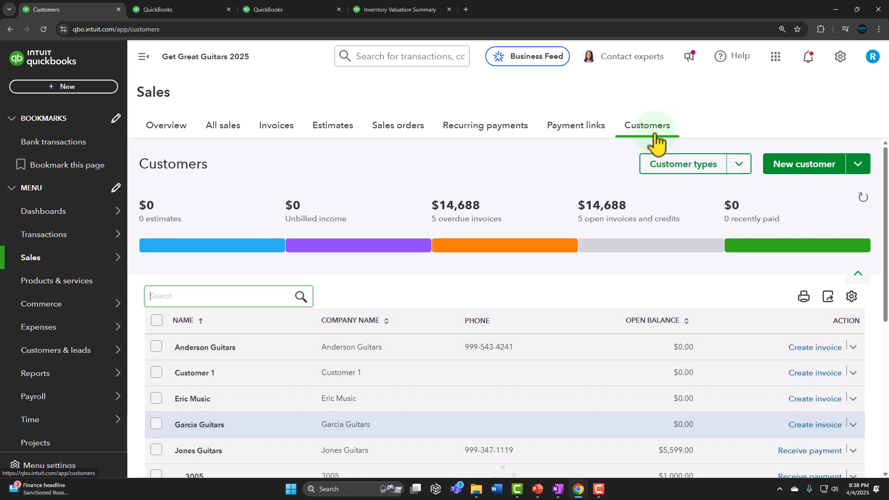
{"action": "left_click", "coordinate": [204, 81]}
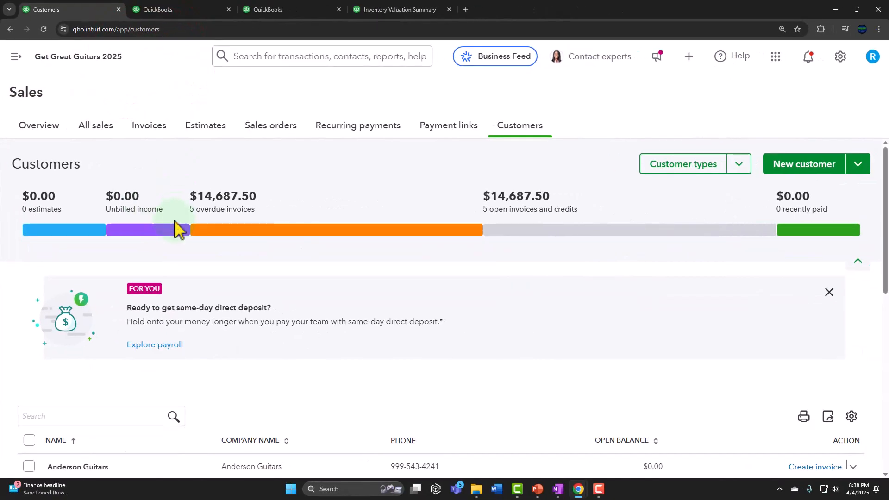
{"action": "scroll", "coordinate": [255, 324], "scroll_direction": "down", "scroll_amount": 4}
{"action": "scroll", "coordinate": [176, 227], "scroll_direction": "down", "scroll_amount": 1}
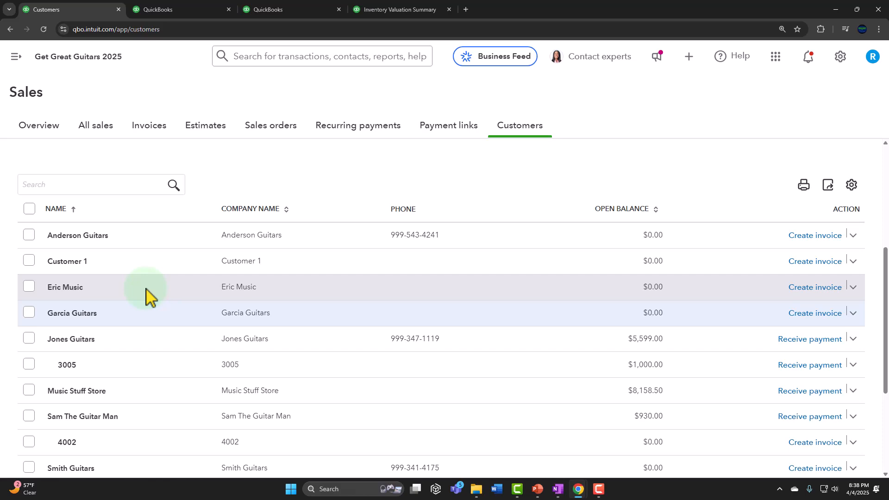
{"action": "scroll", "coordinate": [146, 294], "scroll_direction": "down", "scroll_amount": 2}
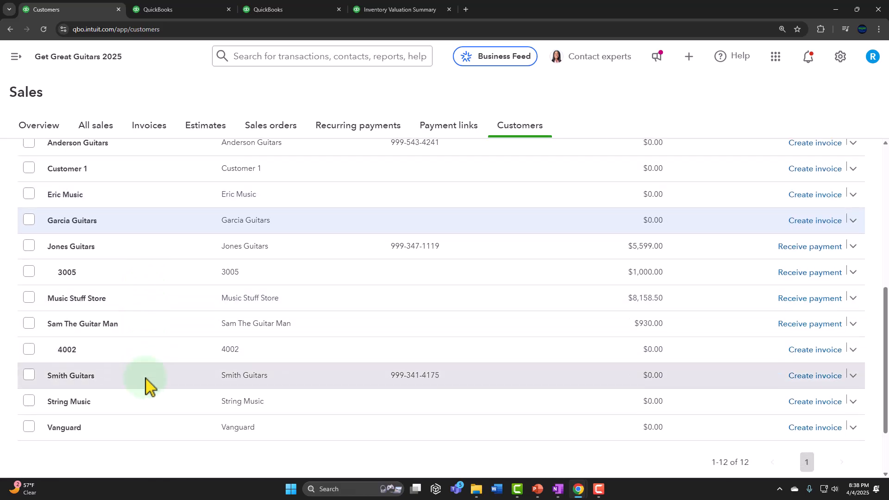
{"action": "scroll", "coordinate": [144, 408], "scroll_direction": "up", "scroll_amount": 1}
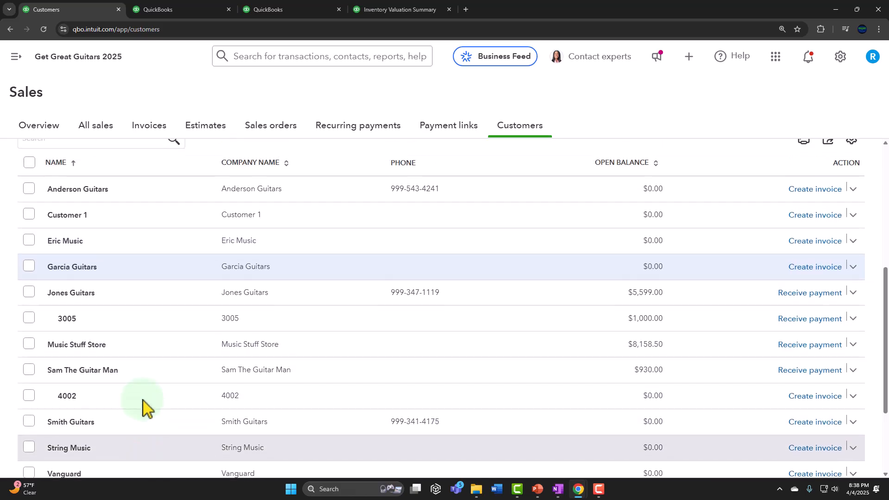
- Review the transaction list of the customer Anderson Guitars and return to the customer list
{"action": "left_click", "coordinate": [107, 184]}
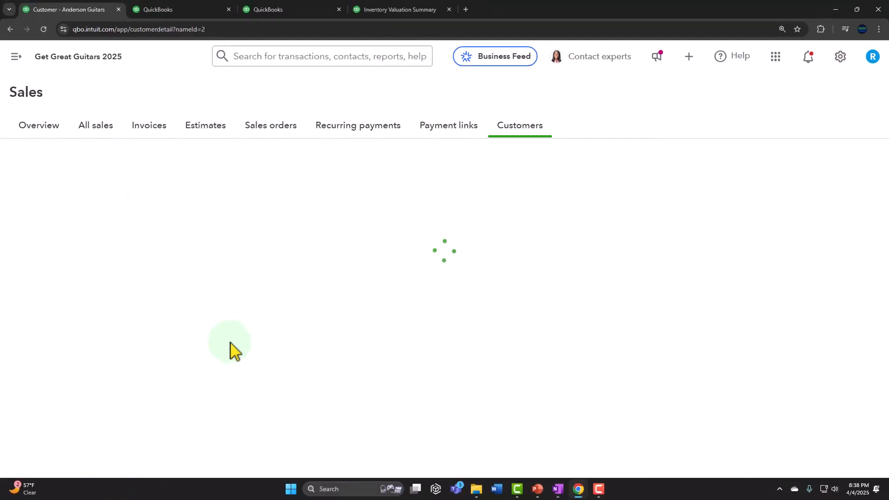
{"action": "scroll", "coordinate": [302, 347], "scroll_direction": "down", "scroll_amount": 2}
{"action": "scroll", "coordinate": [299, 347], "scroll_direction": "down", "scroll_amount": 2}
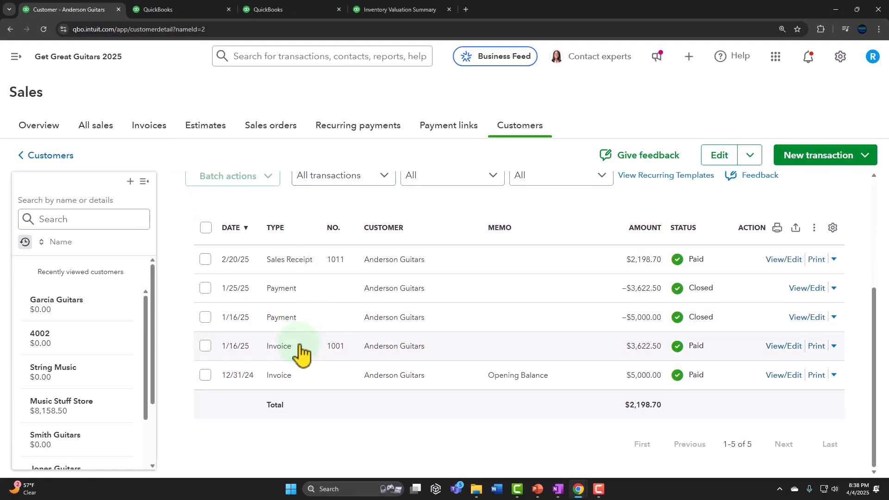
{"action": "scroll", "coordinate": [301, 354], "scroll_direction": "up", "scroll_amount": 5}
{"action": "left_click", "coordinate": [51, 156]}
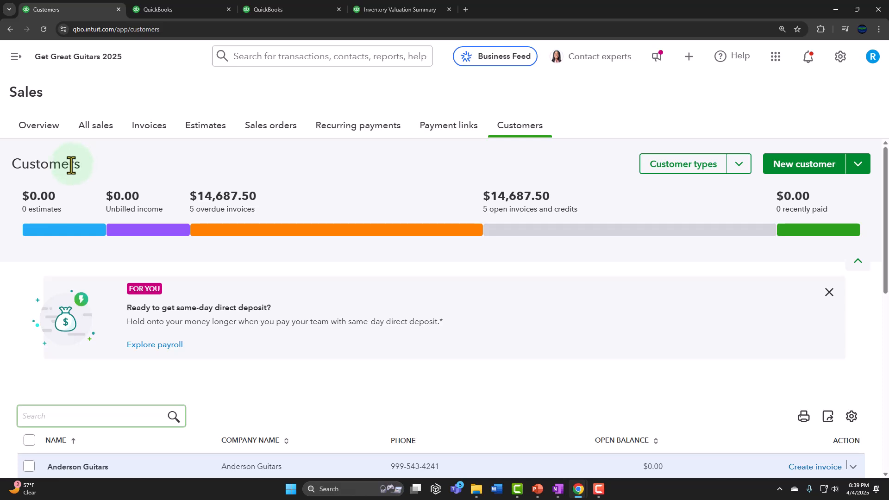
- Create a bank deposit into Checking 0424 dated 02/20/2025
{"action": "left_click", "coordinate": [16, 57]}
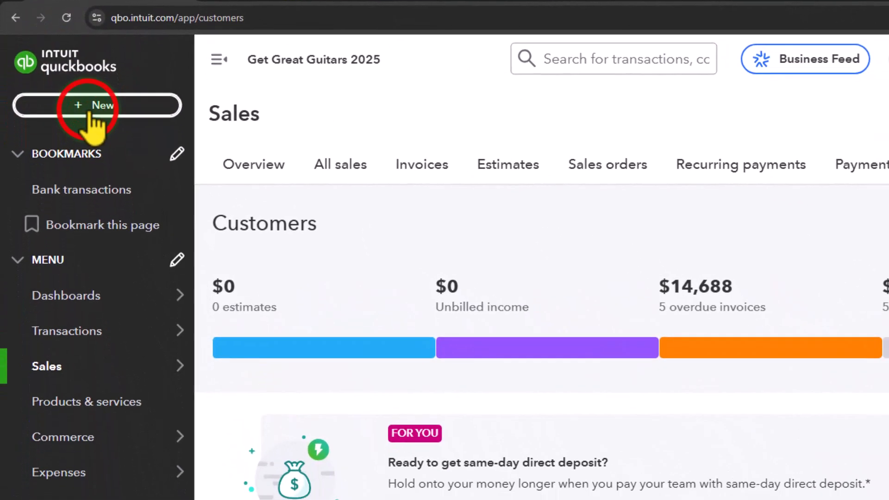
{"action": "left_click", "coordinate": [91, 115]}
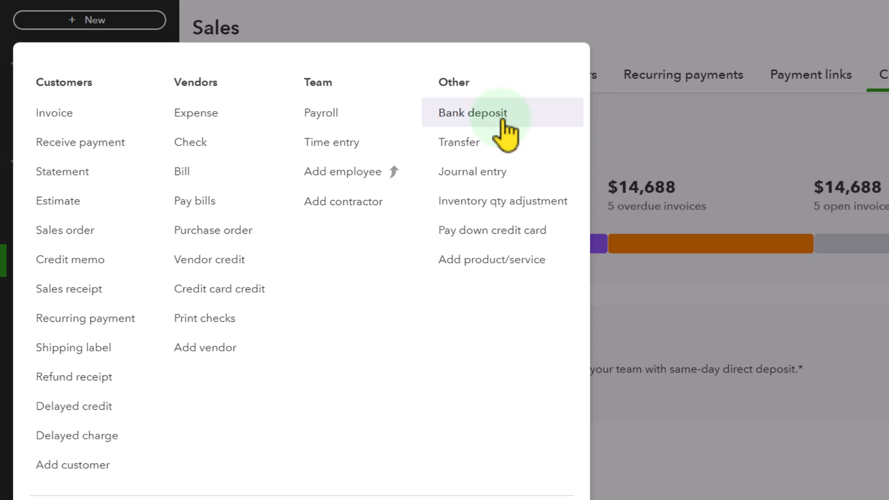
{"action": "left_click", "coordinate": [501, 121]}
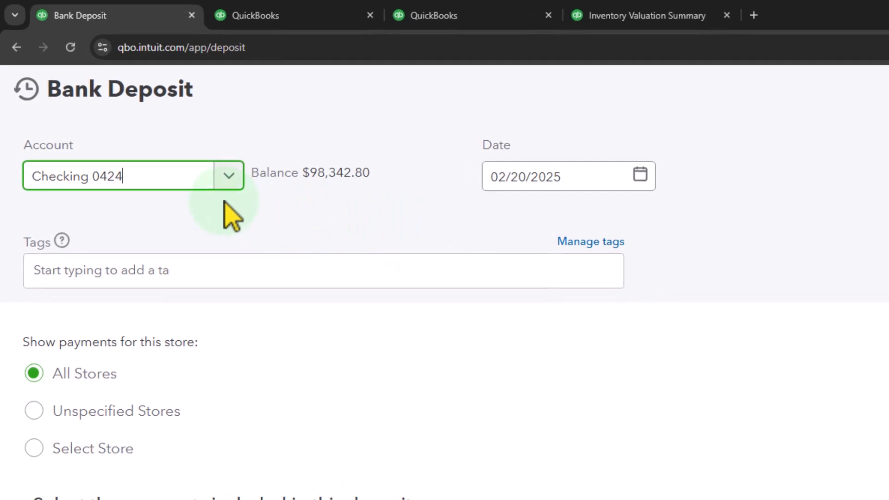
{"action": "key", "text": "Tab"}
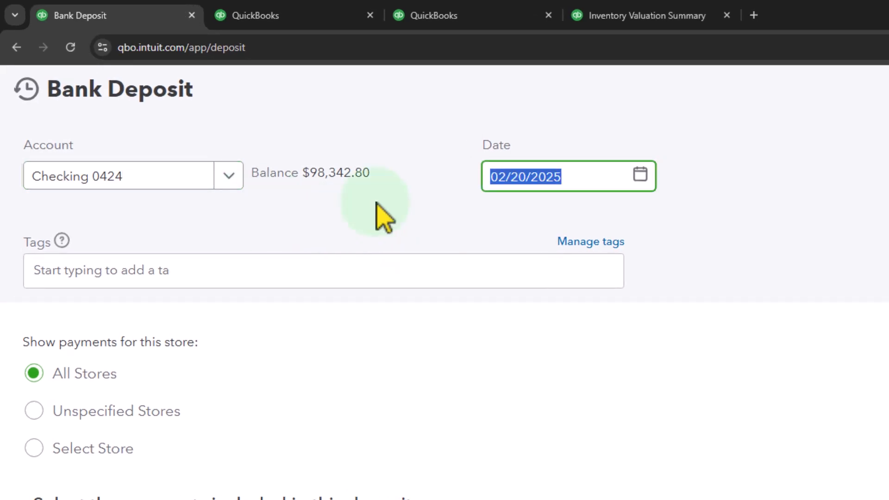
{"action": "key", "text": "Tab"}
- Include the Garcia Guitars and Anderson Guitars sales receipt payments in the bank deposit
{"action": "scroll", "coordinate": [232, 133], "scroll_direction": "down", "scroll_amount": 2}
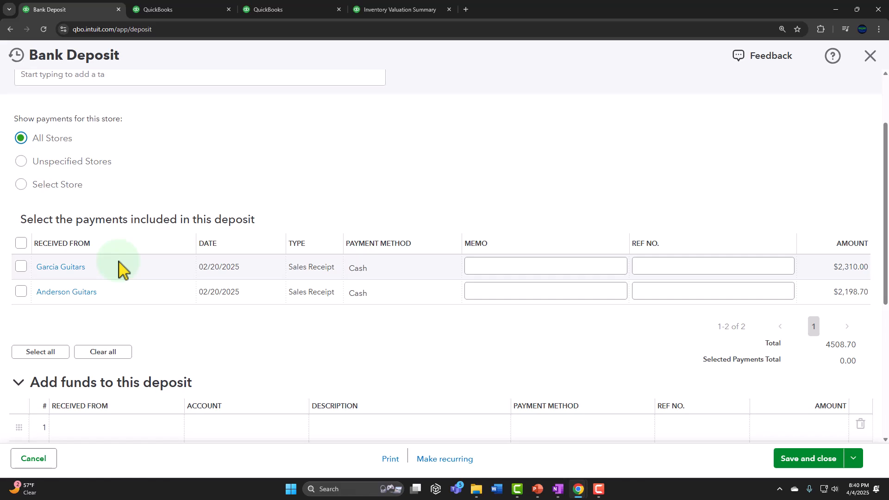
{"action": "scroll", "coordinate": [119, 266], "scroll_direction": "down", "scroll_amount": 1}
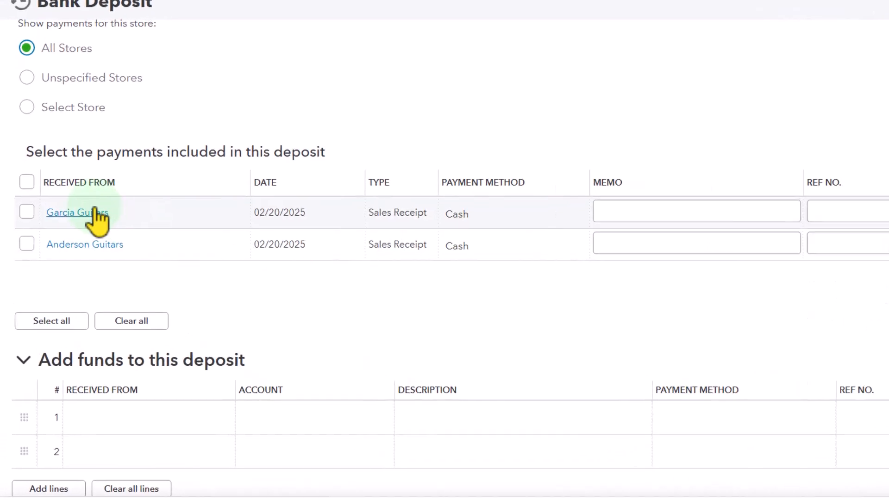
{"action": "left_click", "coordinate": [20, 220]}
{"action": "left_click", "coordinate": [39, 241]}
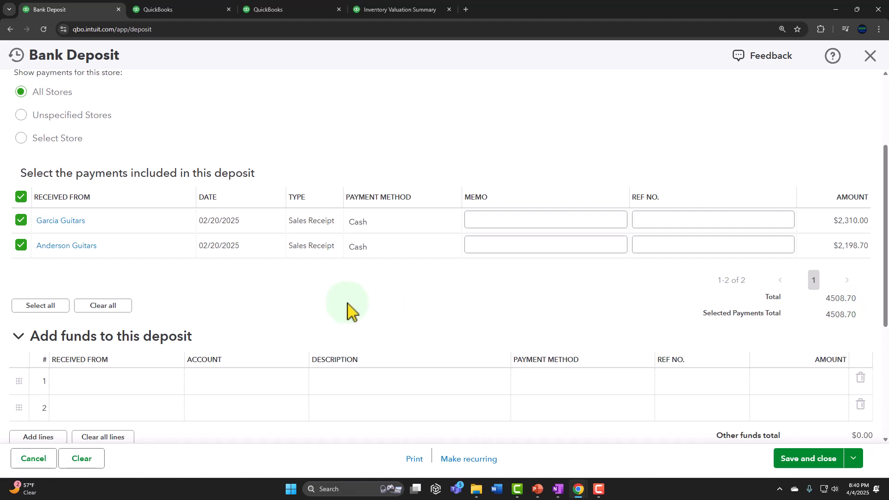
- Add a line of -$5.00 to the deposit, posted to the Bank fees & service charges account
{"action": "scroll", "coordinate": [347, 312], "scroll_direction": "down", "scroll_amount": 1}
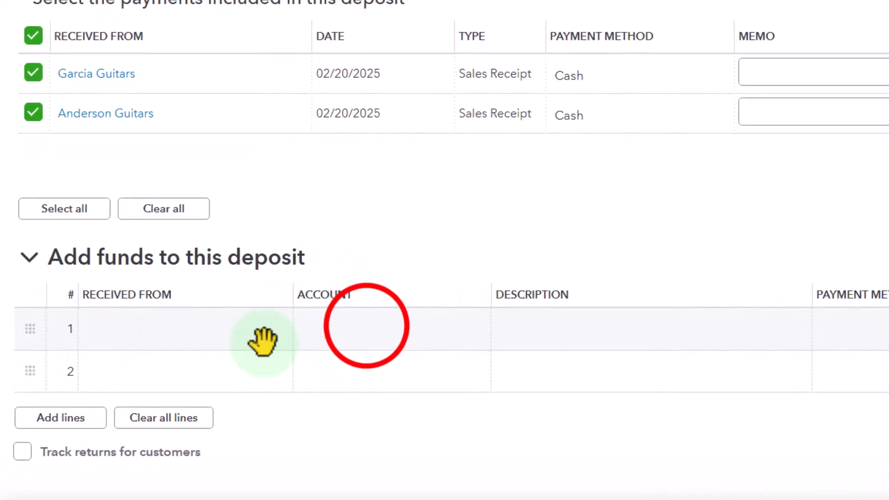
{"action": "left_click", "coordinate": [297, 328]}
{"action": "type", "text": "bank"}
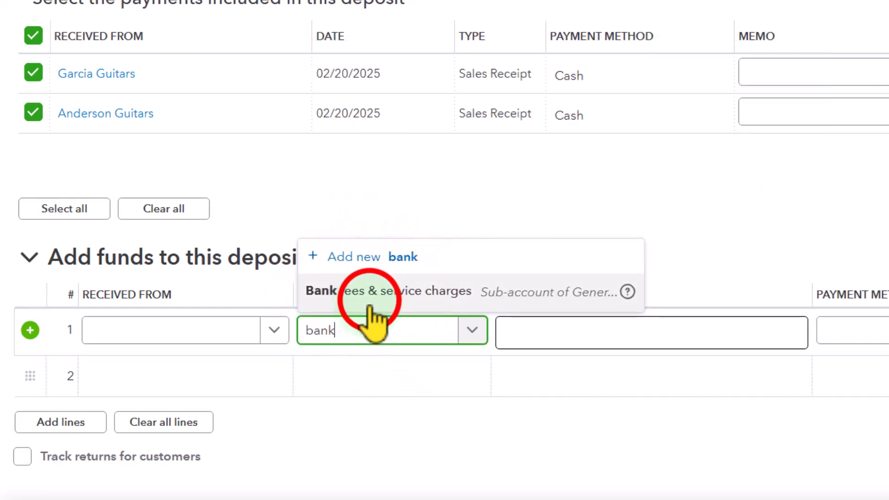
{"action": "left_click", "coordinate": [370, 294]}
{"action": "key", "text": "Tab"}
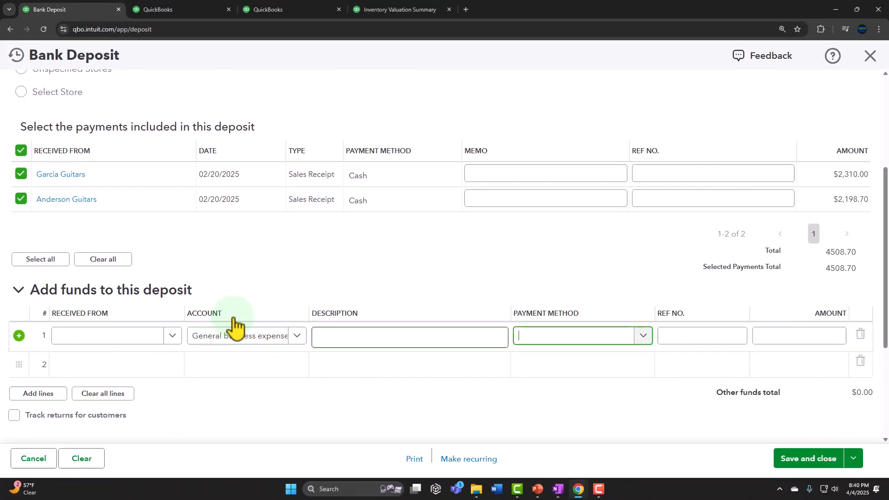
{"action": "key", "text": "Tab"}
{"action": "key", "text": "Tab"}
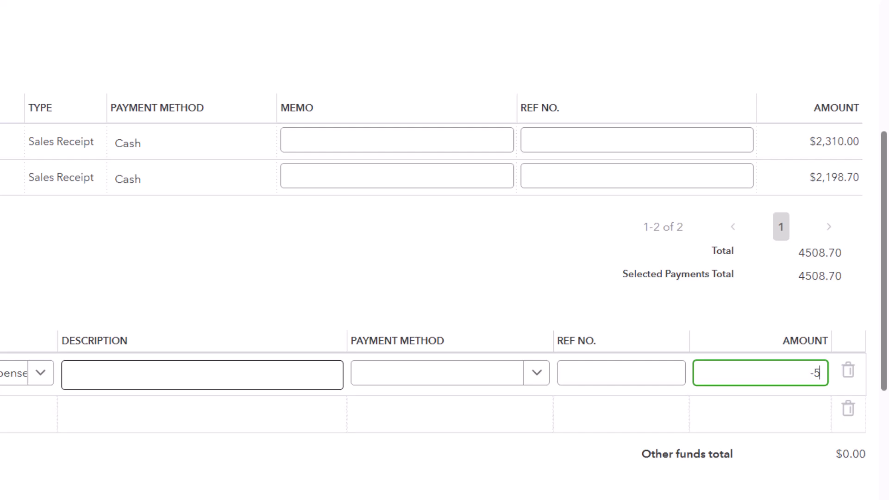
{"action": "key", "text": "Tab"}
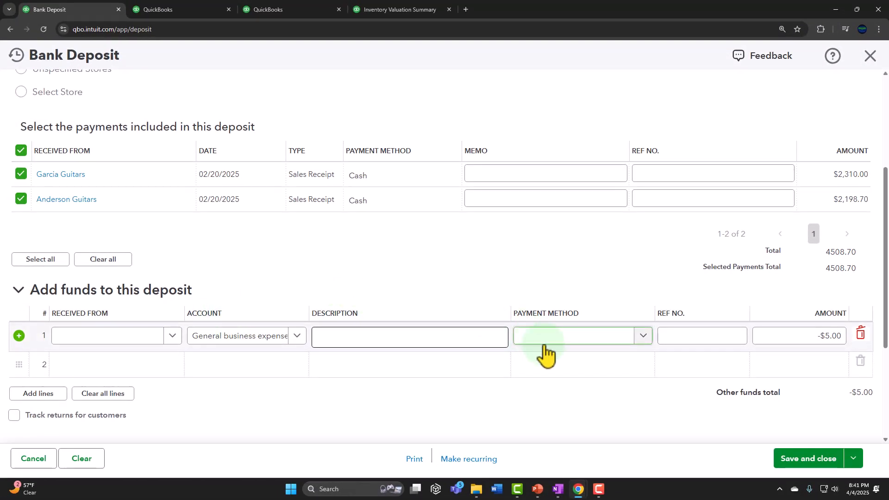
- Check the deposit total with the bank fee included, and delete the fee line
{"action": "scroll", "coordinate": [544, 350], "scroll_direction": "down", "scroll_amount": 2}
{"action": "scroll", "coordinate": [631, 398], "scroll_direction": "down", "scroll_amount": 1}
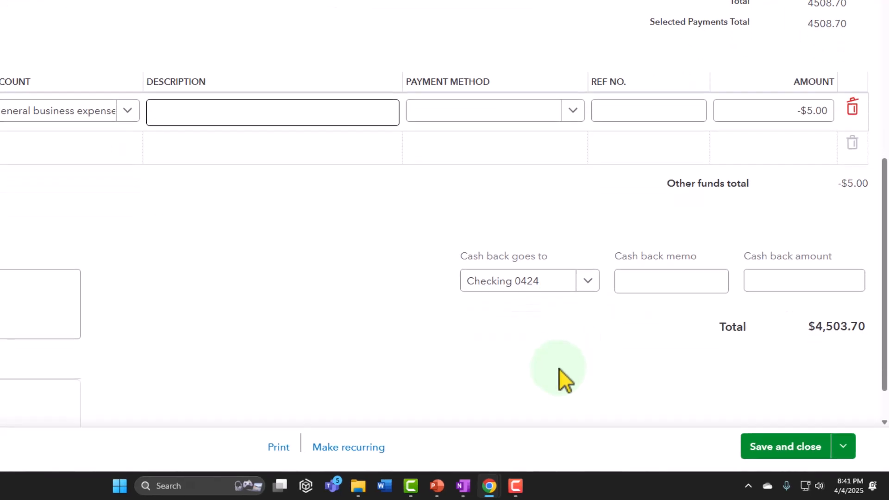
{"action": "scroll", "coordinate": [560, 296], "scroll_direction": "up", "scroll_amount": 2}
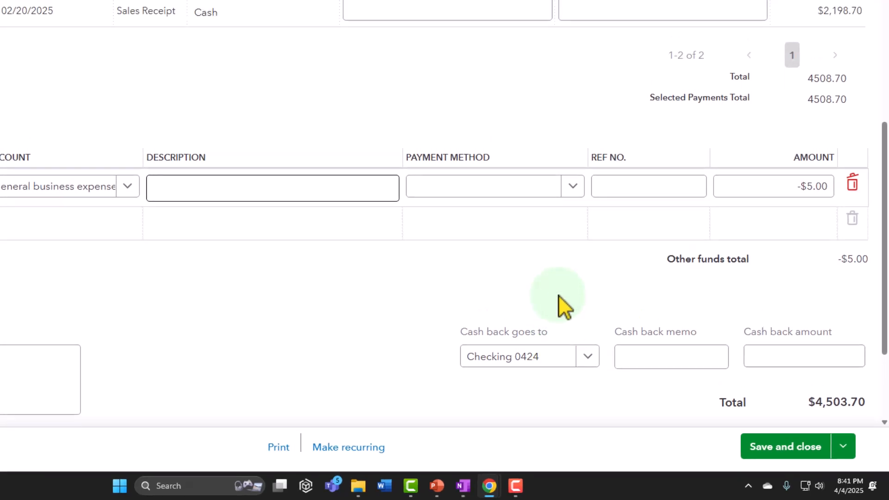
{"action": "scroll", "coordinate": [560, 296], "scroll_direction": "up", "scroll_amount": 1}
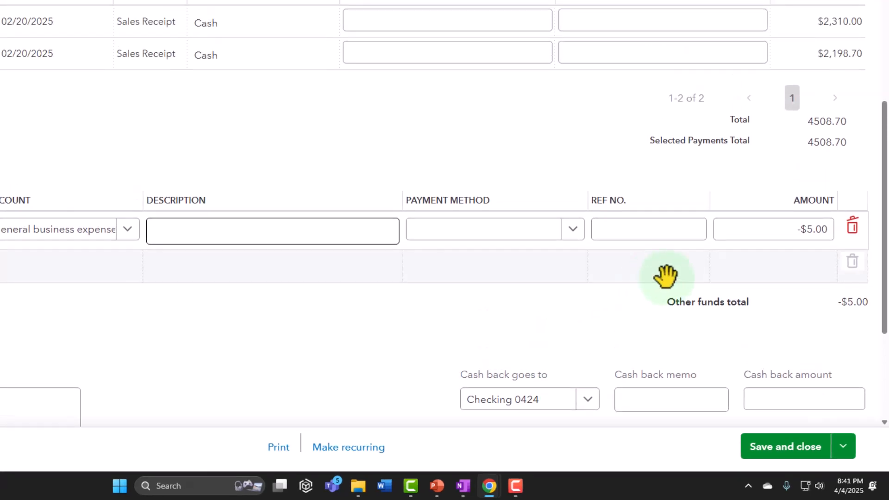
{"action": "left_click", "coordinate": [854, 227]}
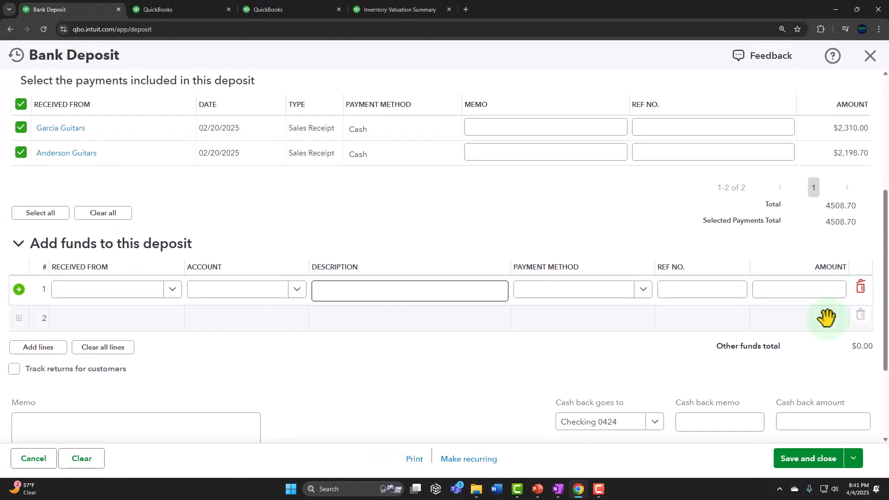
- Check the checking and payments to deposit balances on the balance sheet, and save and close the bank deposit
{"action": "scroll", "coordinate": [801, 337], "scroll_direction": "up", "scroll_amount": 2}
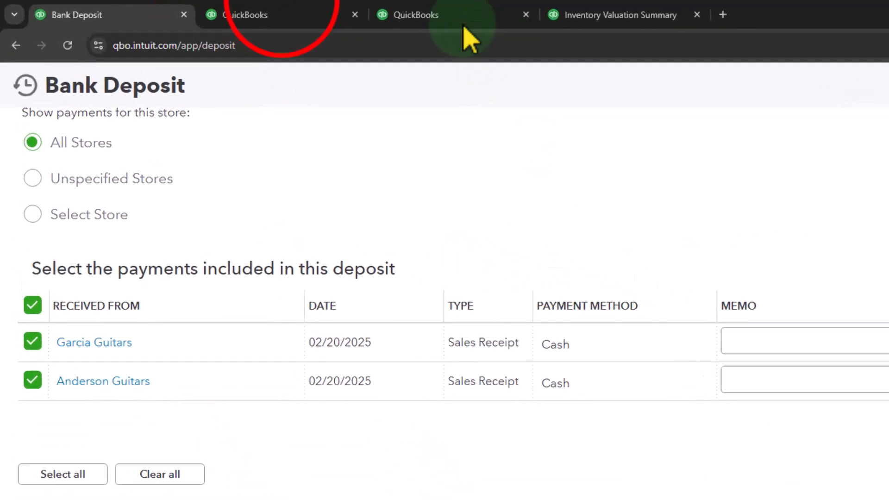
{"action": "left_click", "coordinate": [294, 11]}
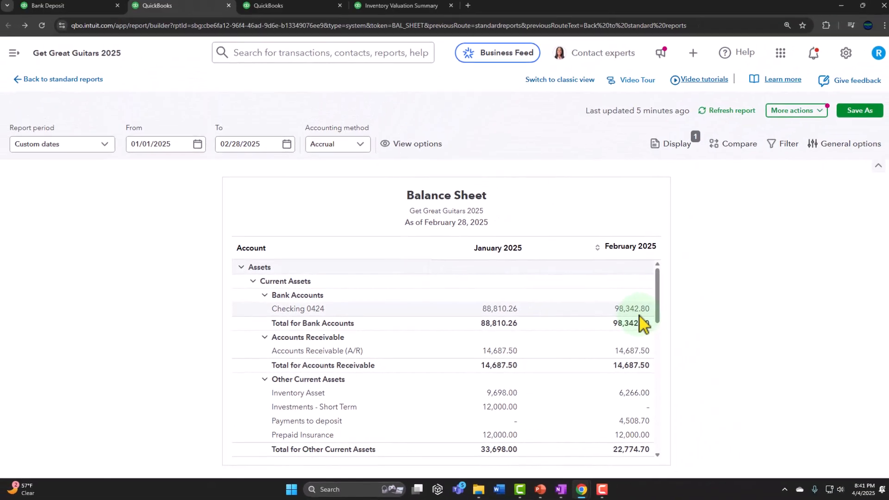
{"action": "left_click", "coordinate": [60, 5]}
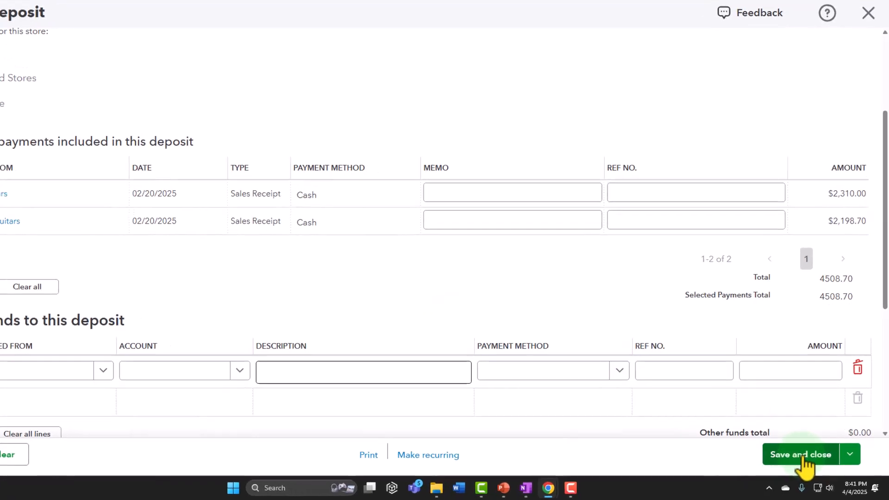
{"action": "left_click", "coordinate": [803, 456]}
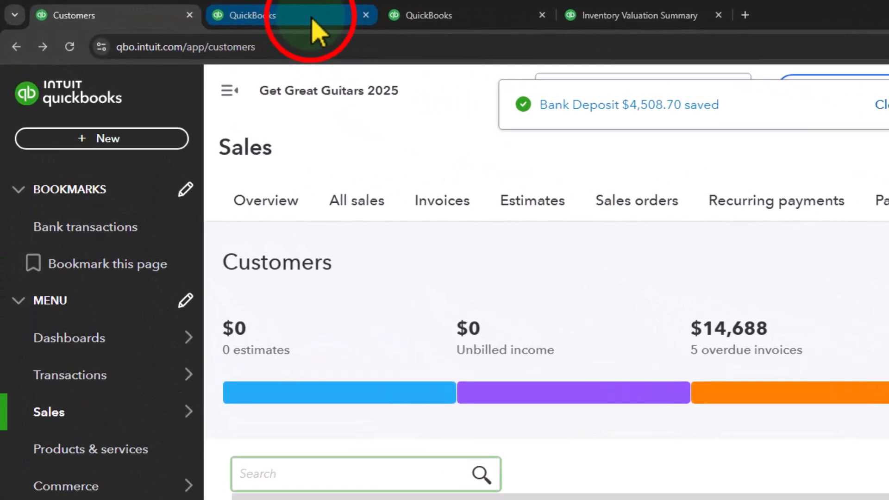
- Refresh the balance sheet, review the February transactions behind Checking 0424, and return to look through the assets
{"action": "left_click", "coordinate": [315, 29]}
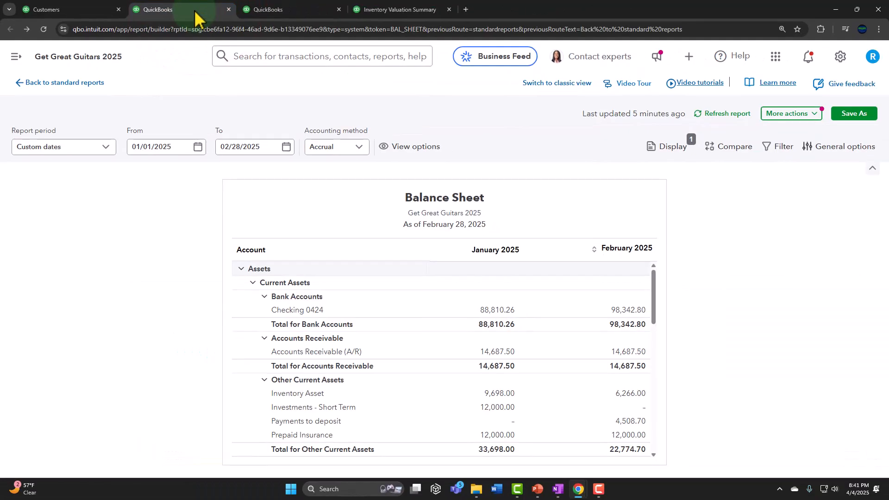
{"action": "left_click", "coordinate": [667, 153]}
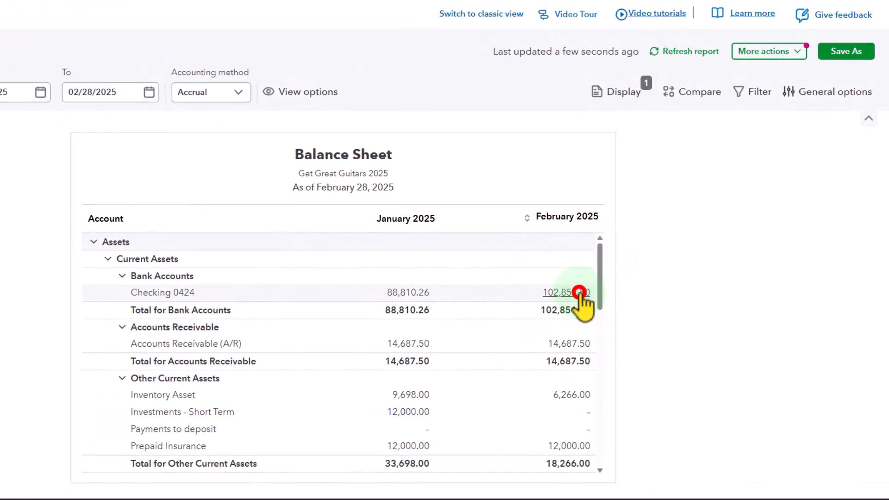
{"action": "left_click", "coordinate": [579, 292]}
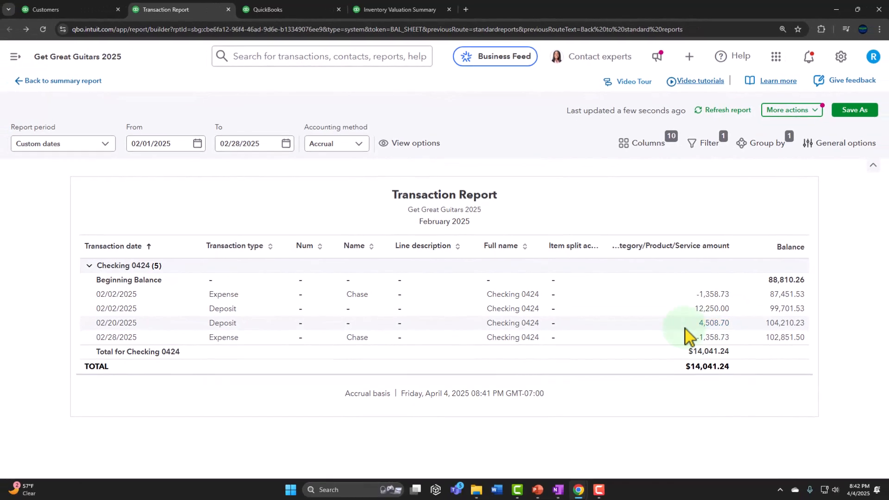
{"action": "left_click", "coordinate": [78, 81]}
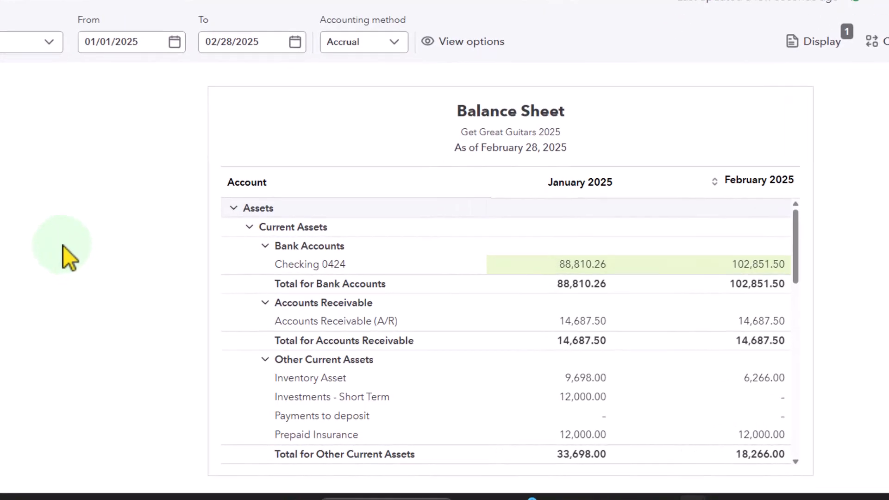
{"action": "scroll", "coordinate": [296, 315], "scroll_direction": "down", "scroll_amount": 3}
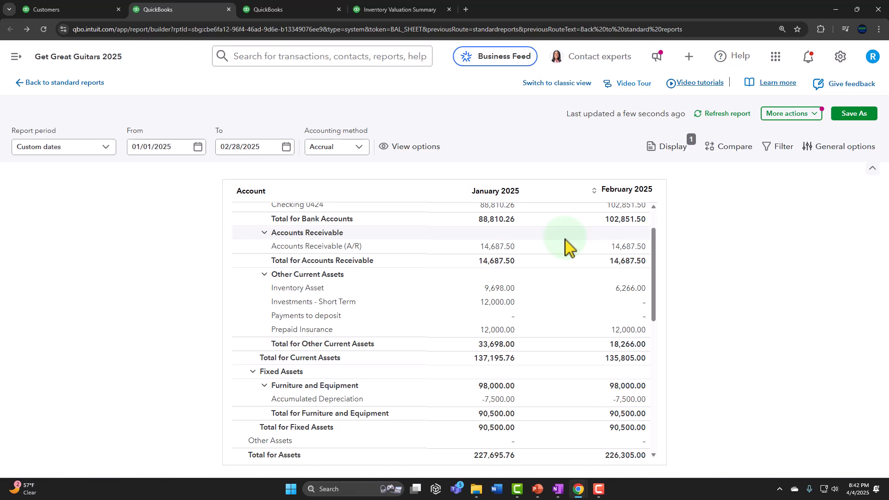
{"action": "scroll", "coordinate": [569, 254], "scroll_direction": "up", "scroll_amount": 5}
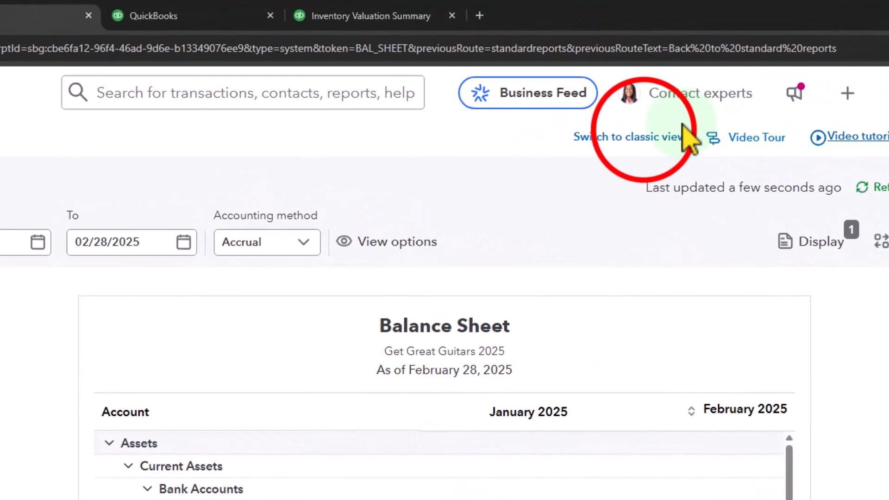
- Switch the balance sheet to classic view, review the transactions behind Payments to deposit, and return to the report
{"action": "left_click", "coordinate": [646, 137]}
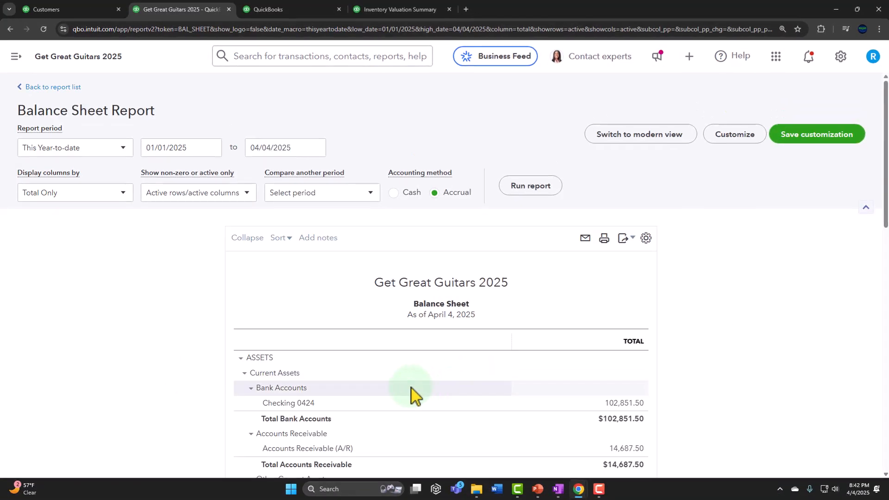
{"action": "scroll", "coordinate": [180, 310], "scroll_direction": "down", "scroll_amount": 3}
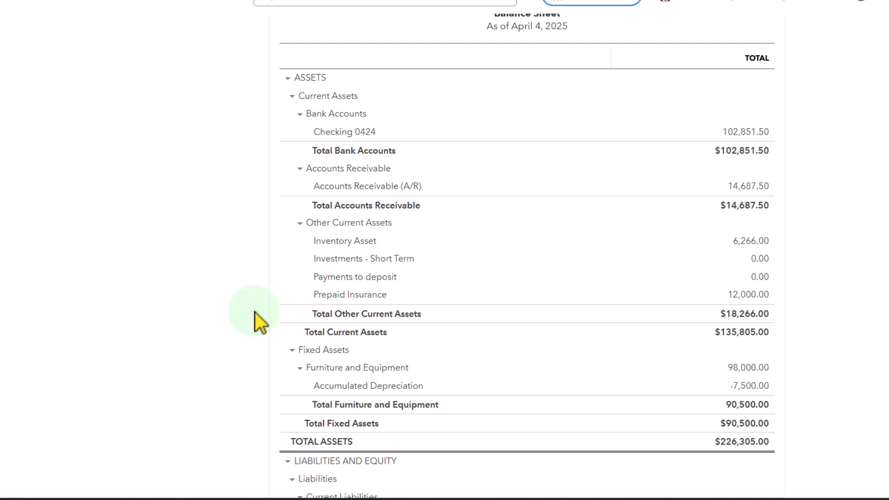
{"action": "left_click", "coordinate": [758, 277]}
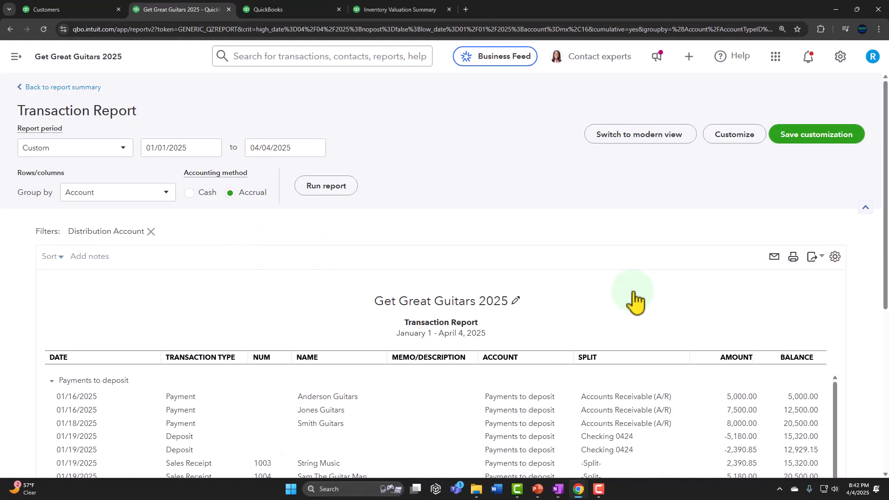
{"action": "scroll", "coordinate": [51, 324], "scroll_direction": "down", "scroll_amount": 3}
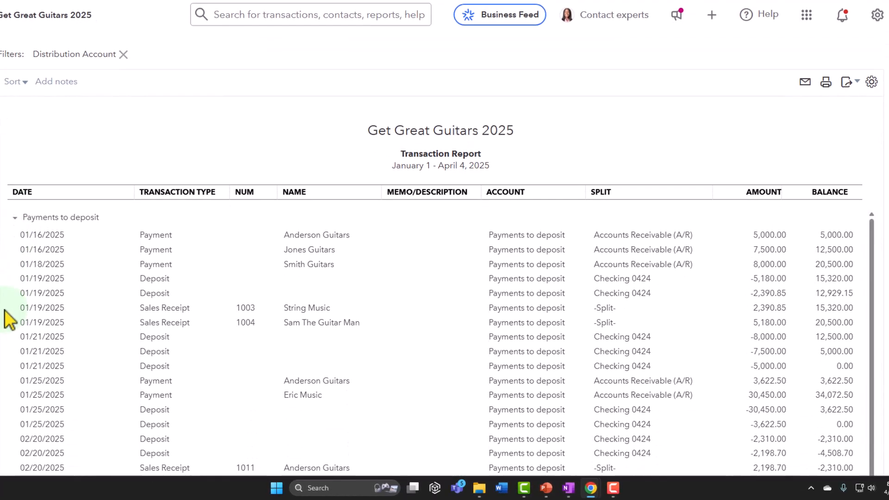
{"action": "scroll", "coordinate": [7, 319], "scroll_direction": "down", "scroll_amount": 3}
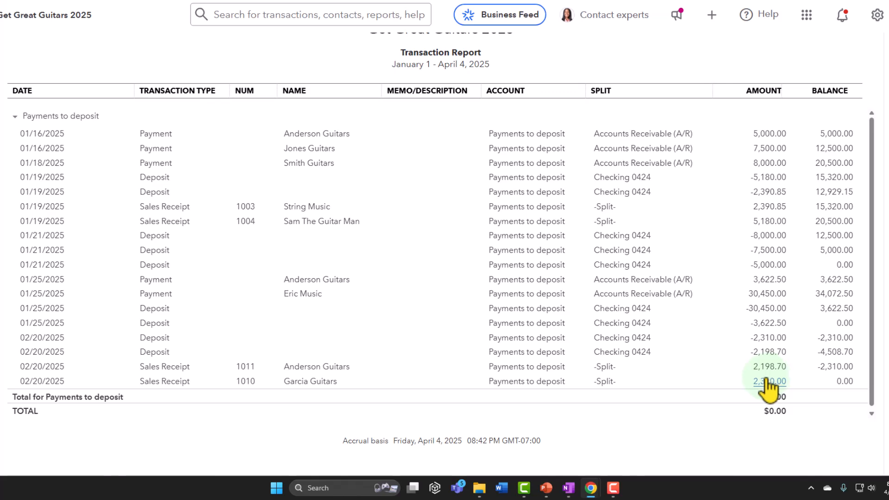
{"action": "scroll", "coordinate": [1, 293], "scroll_direction": "up", "scroll_amount": 5}
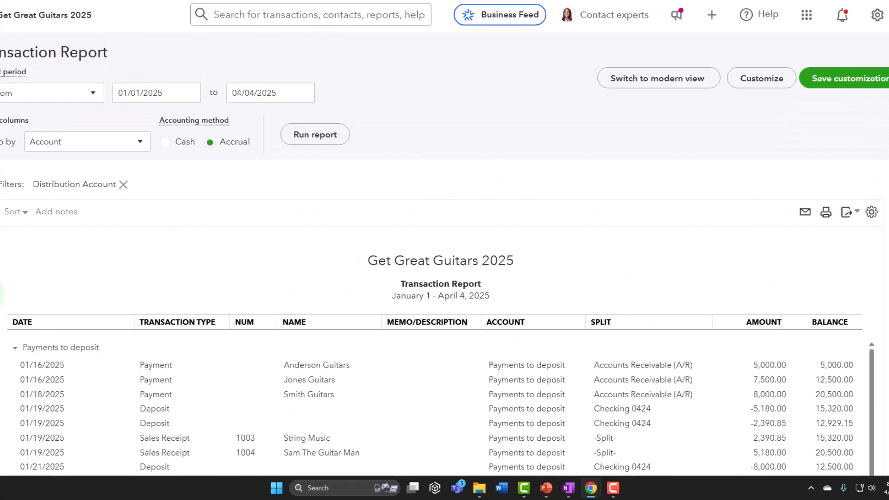
{"action": "scroll", "coordinate": [1, 293], "scroll_direction": "up", "scroll_amount": 1}
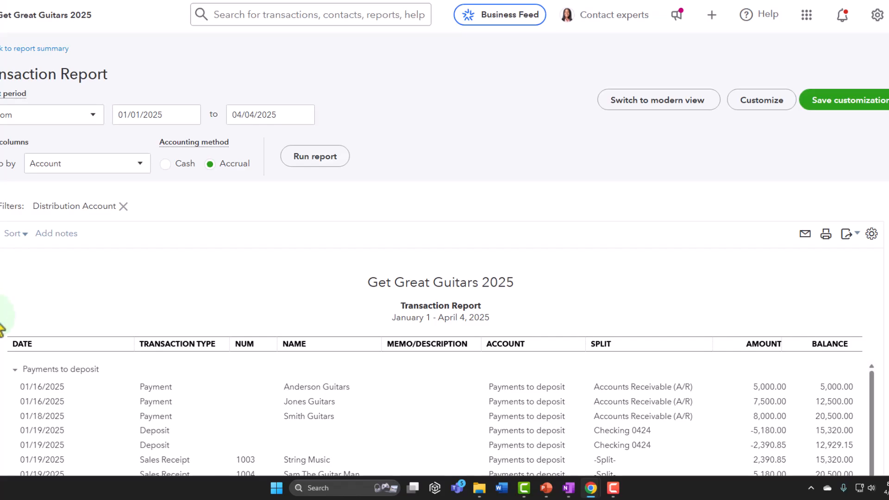
{"action": "left_click", "coordinate": [26, 50]}
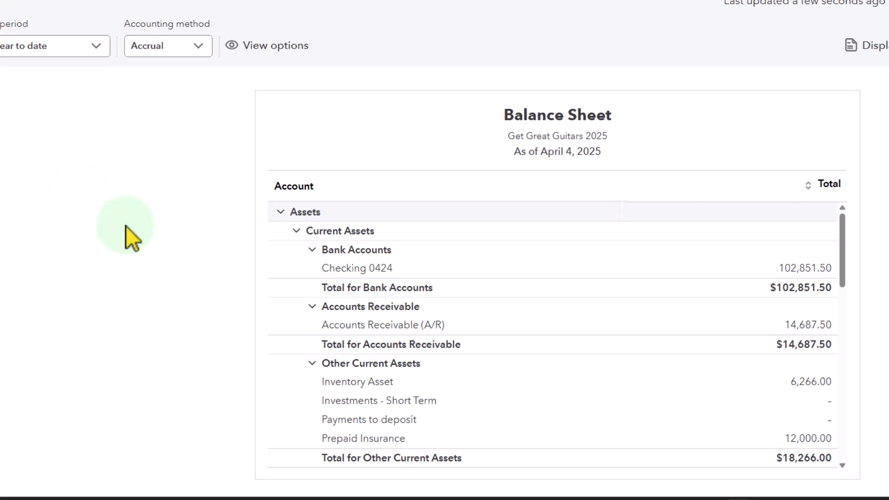
- Look through the balance sheet's assets, liabilities and equity
{"action": "scroll", "coordinate": [361, 253], "scroll_direction": "down", "scroll_amount": 5}
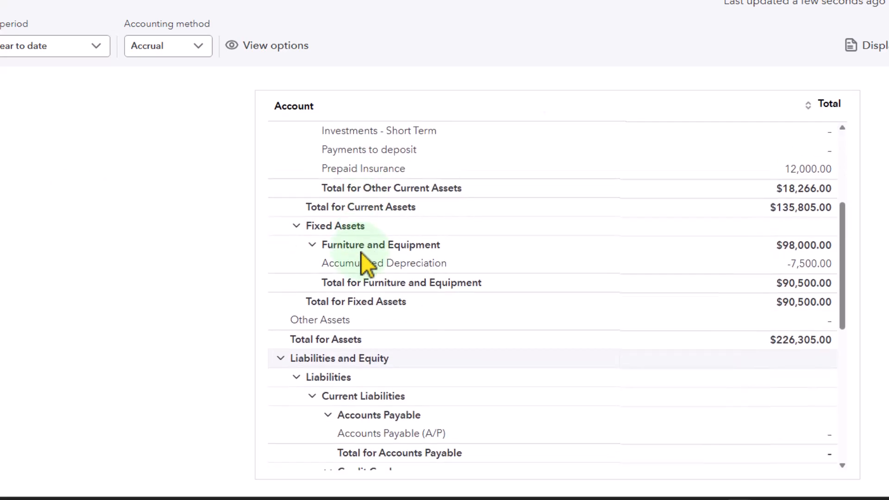
{"action": "scroll", "coordinate": [361, 252], "scroll_direction": "down", "scroll_amount": 2}
{"action": "scroll", "coordinate": [361, 252], "scroll_direction": "up", "scroll_amount": 1}
{"action": "scroll", "coordinate": [361, 252], "scroll_direction": "down", "scroll_amount": 5}
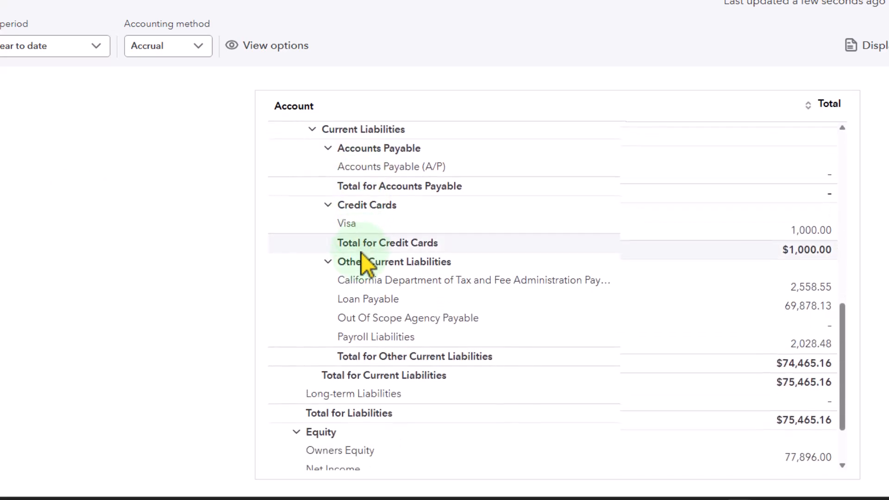
{"action": "scroll", "coordinate": [361, 252], "scroll_direction": "down", "scroll_amount": 2}
- Look through the January–February 2025 Profit and Loss report down to net income
{"action": "left_click", "coordinate": [294, 6]}
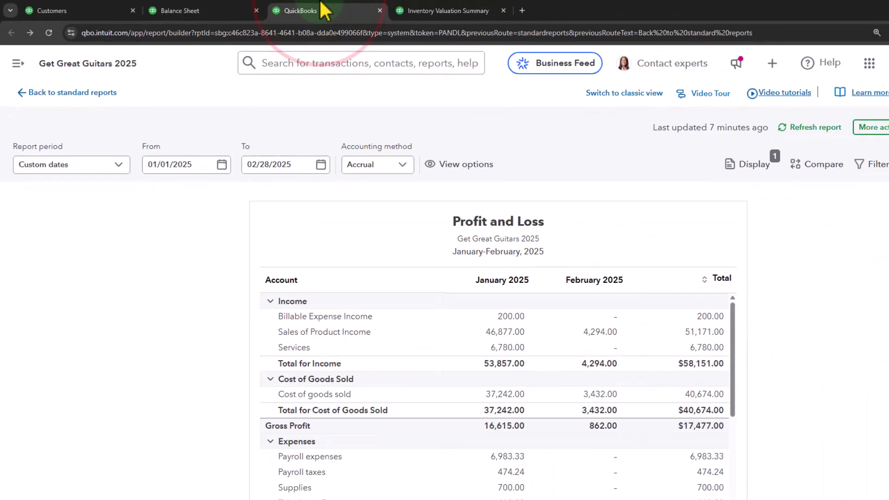
{"action": "scroll", "coordinate": [361, 321], "scroll_direction": "down", "scroll_amount": 3}
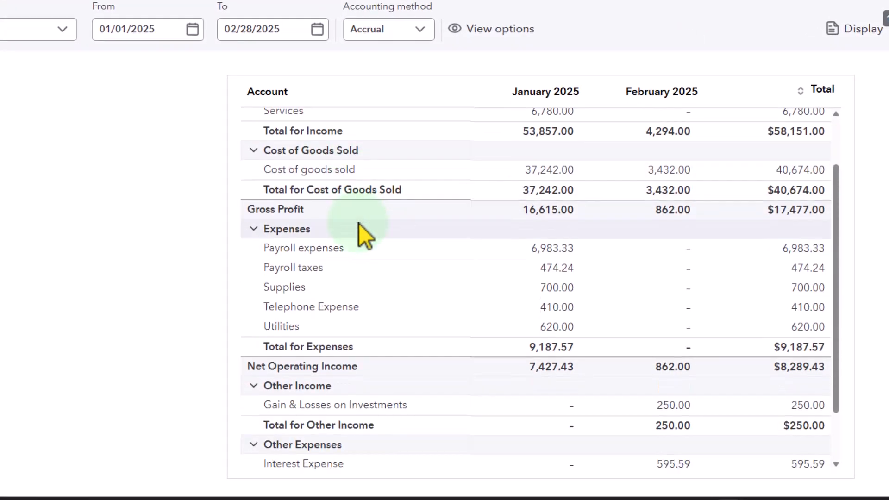
{"action": "scroll", "coordinate": [359, 224], "scroll_direction": "down", "scroll_amount": 4}
{"action": "scroll", "coordinate": [359, 223], "scroll_direction": "up", "scroll_amount": 2}
{"action": "scroll", "coordinate": [359, 224], "scroll_direction": "down", "scroll_amount": 1}
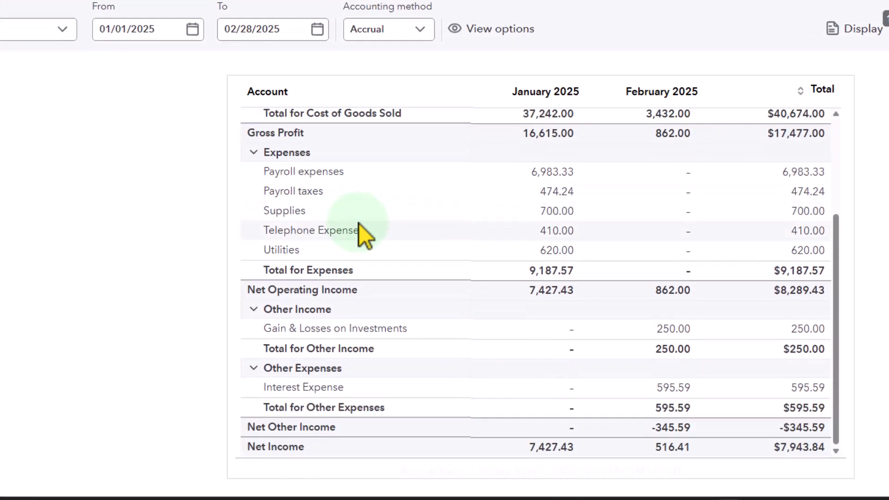
{"action": "scroll", "coordinate": [360, 223], "scroll_direction": "down", "scroll_amount": 2}
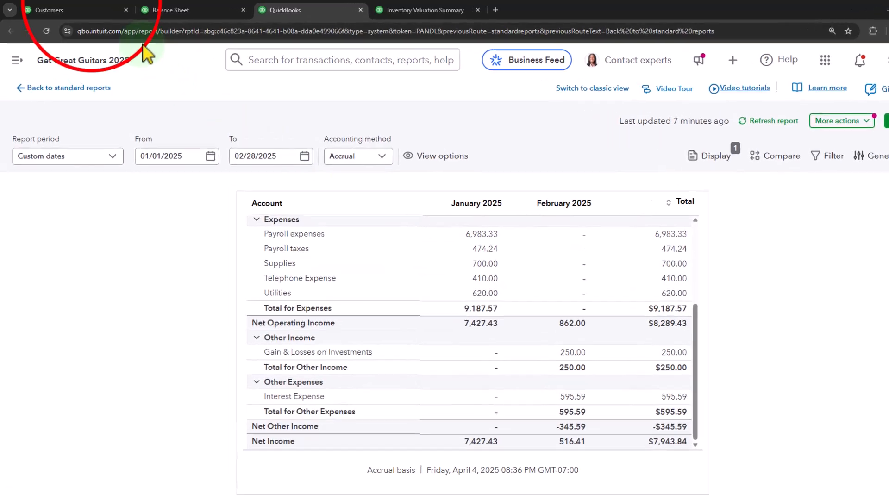
- Open the standard reports list and collapse the navigation menu
{"action": "left_click", "coordinate": [56, 10]}
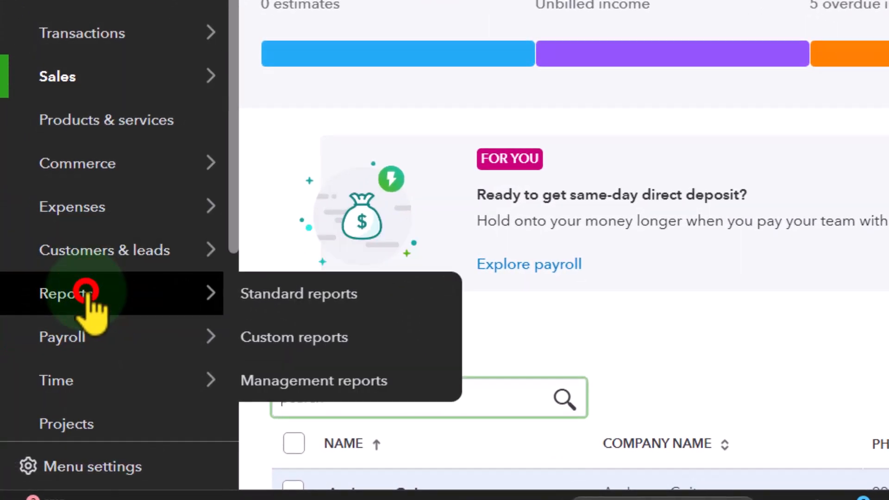
{"action": "left_click", "coordinate": [47, 374]}
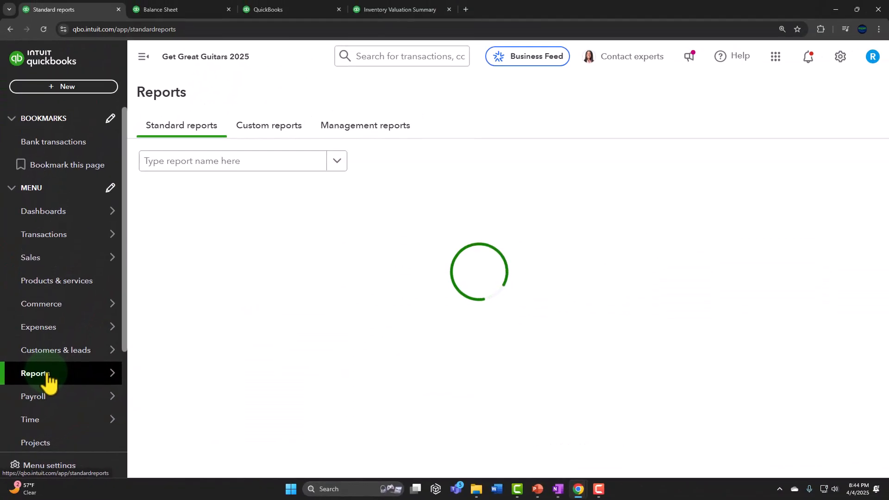
{"action": "left_click", "coordinate": [144, 56]}
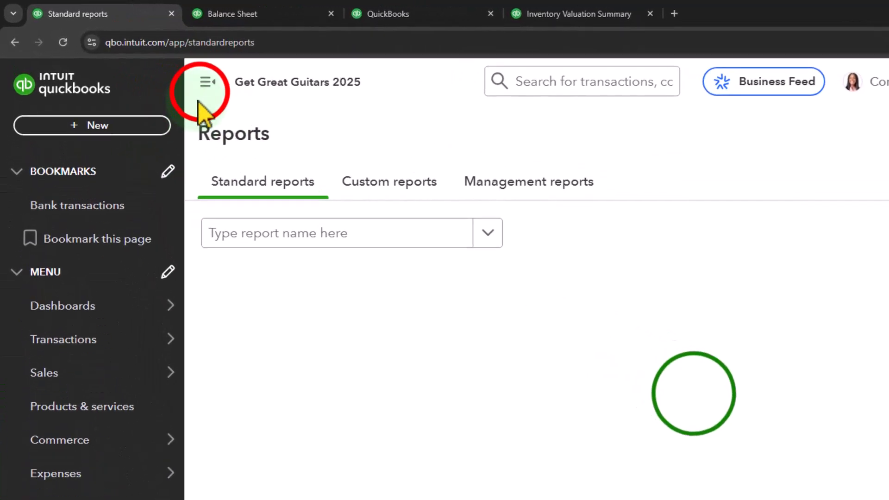
- Find the Trial Balance among the standard reports and open it
{"action": "left_click", "coordinate": [123, 164]}
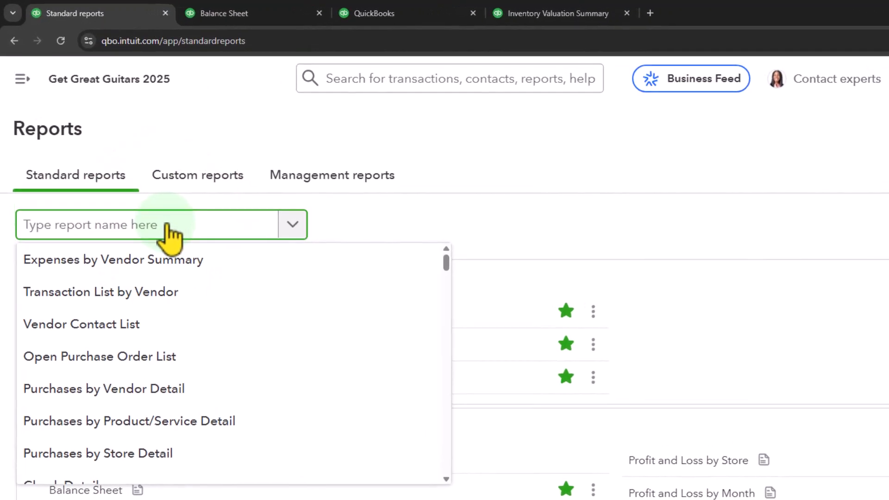
{"action": "type", "text": "tria"}
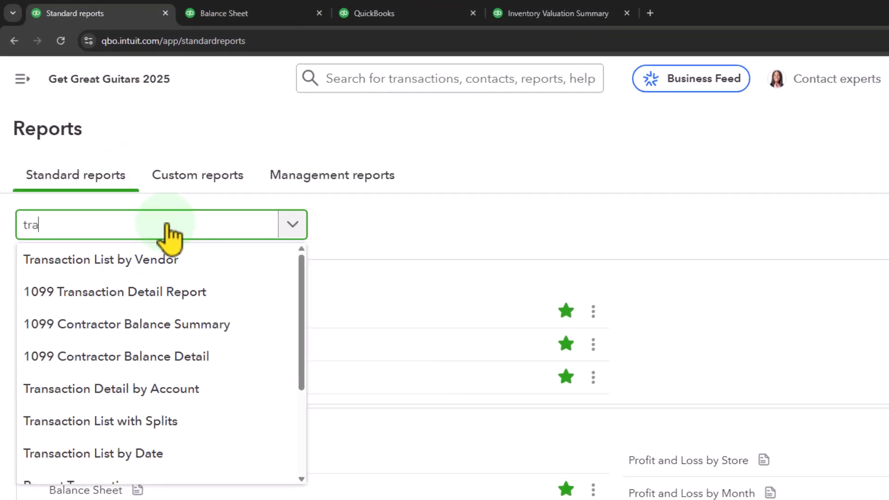
{"action": "type", "text": "n"}
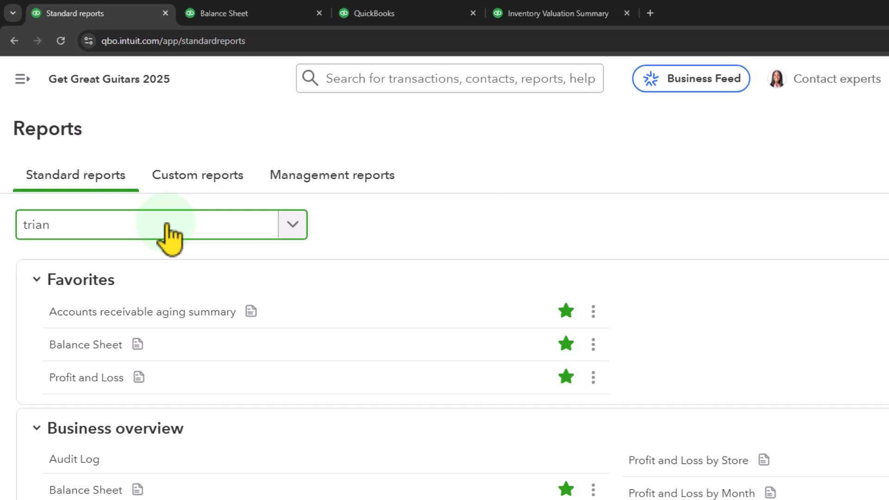
{"action": "key", "text": "BackSpace"}
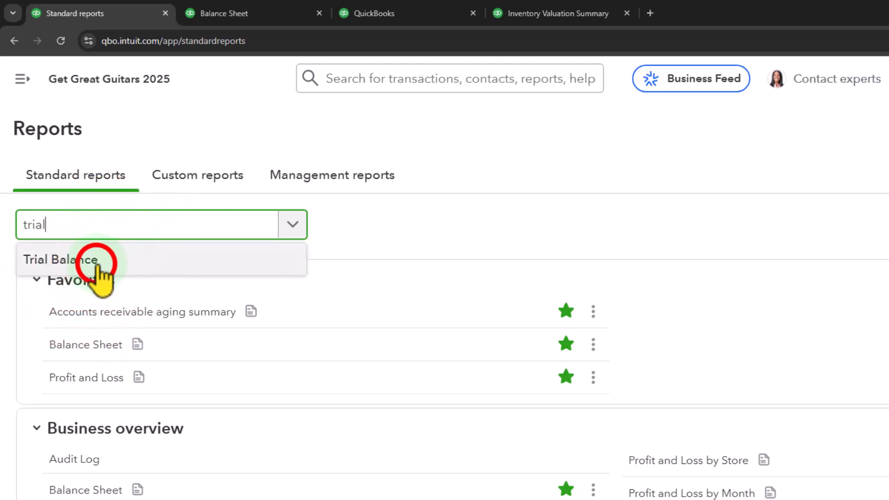
{"action": "left_click", "coordinate": [74, 262]}
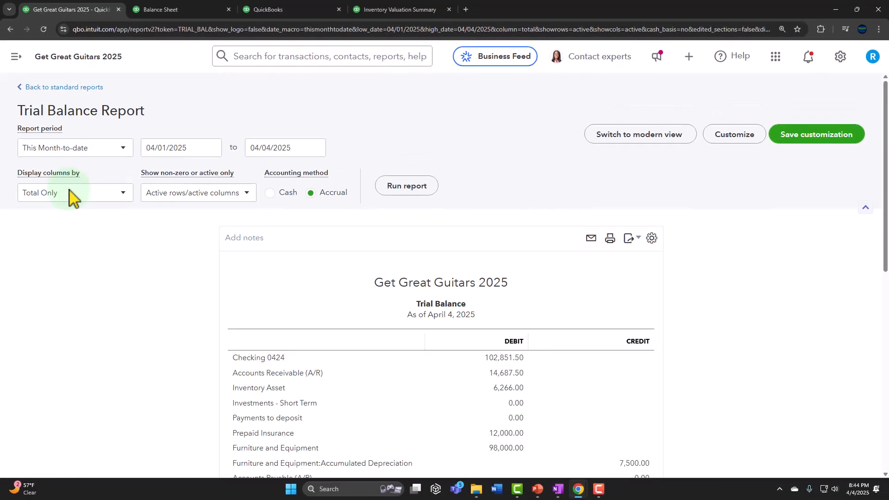
- Run the trial balance for 01/01/2025 to 02/28/2025 with columns displayed by months
{"action": "left_click", "coordinate": [181, 148]}
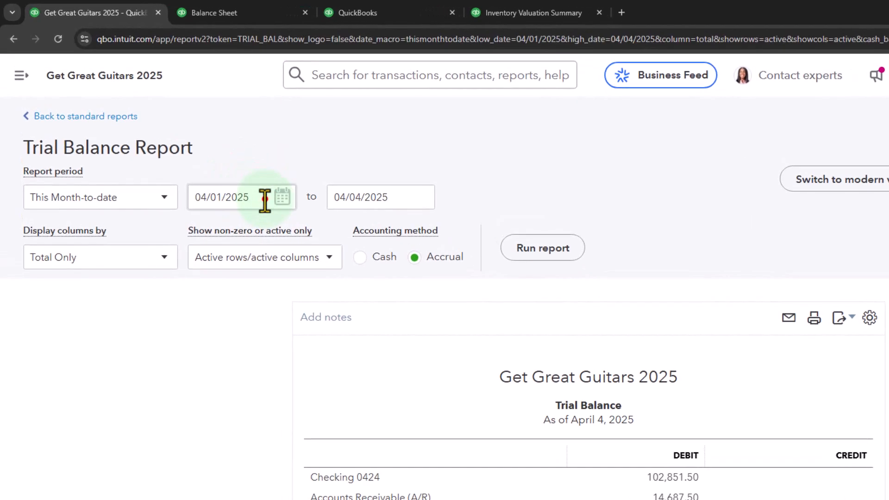
{"action": "type", "text": "010125"}
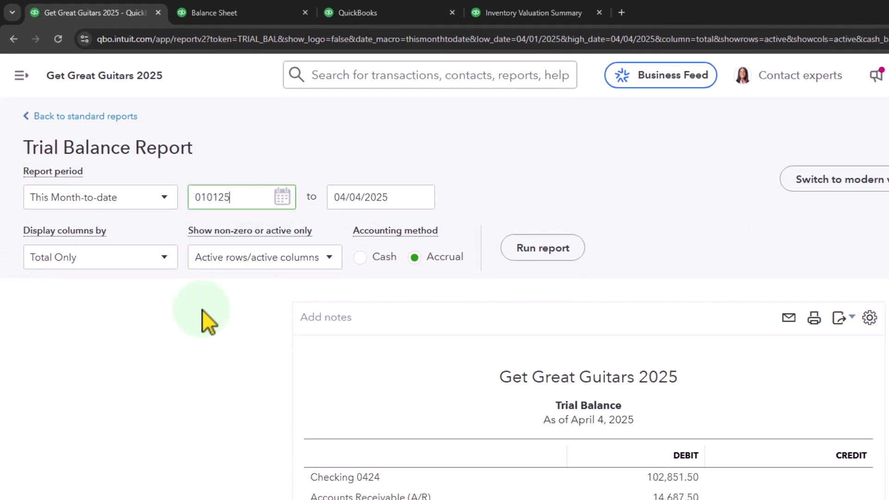
{"action": "key", "text": "Tab"}
{"action": "type", "text": "0"}
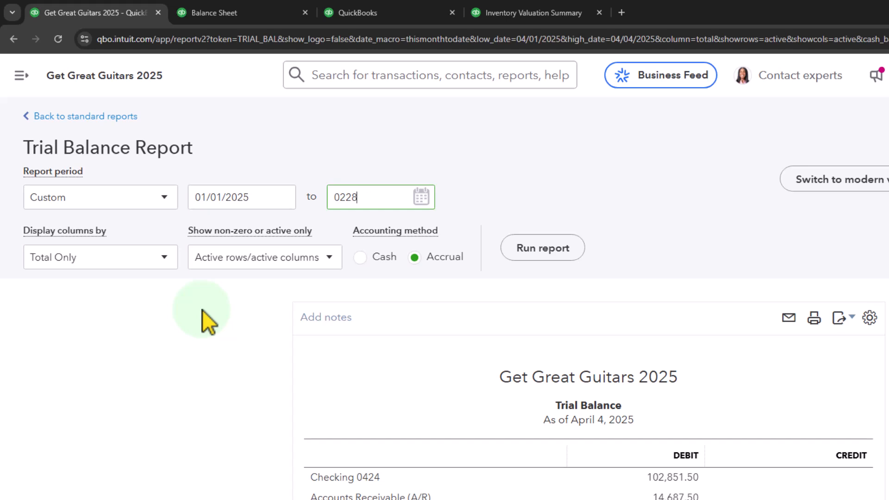
{"action": "type", "text": "2/28/2025"}
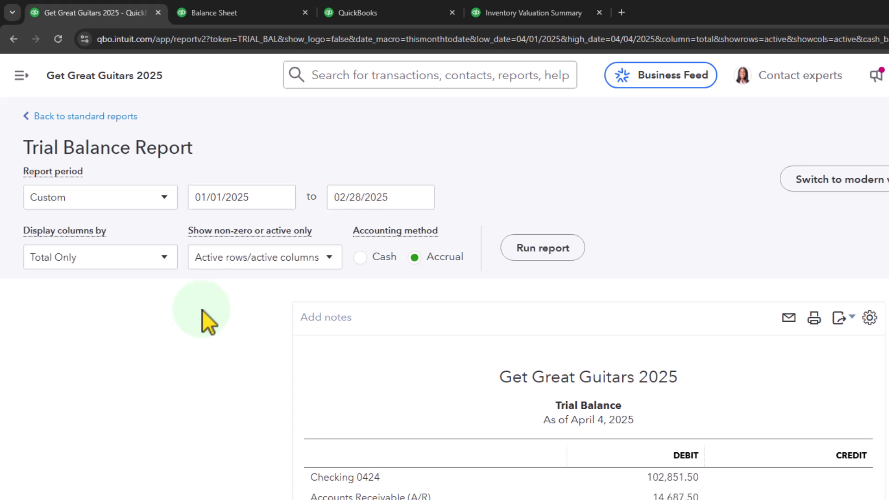
{"action": "left_click", "coordinate": [168, 261]}
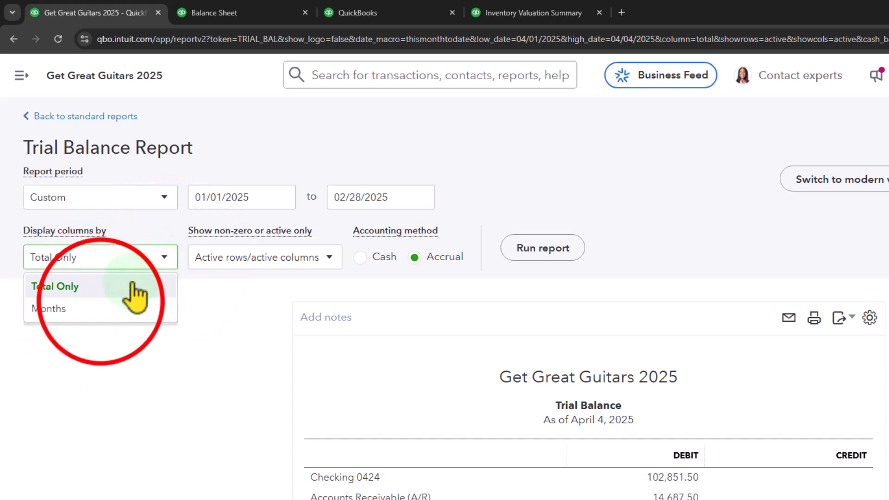
{"action": "left_click", "coordinate": [100, 307]}
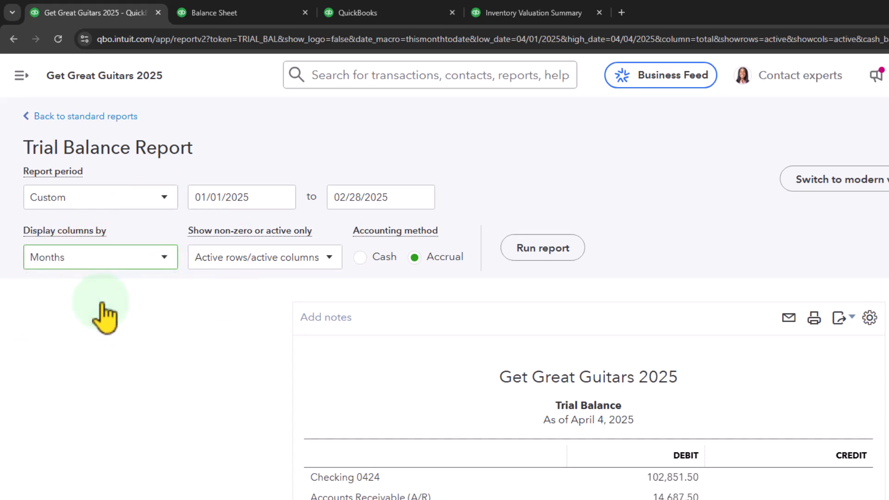
{"action": "key", "text": "Tab"}
{"action": "left_click", "coordinate": [533, 250]}
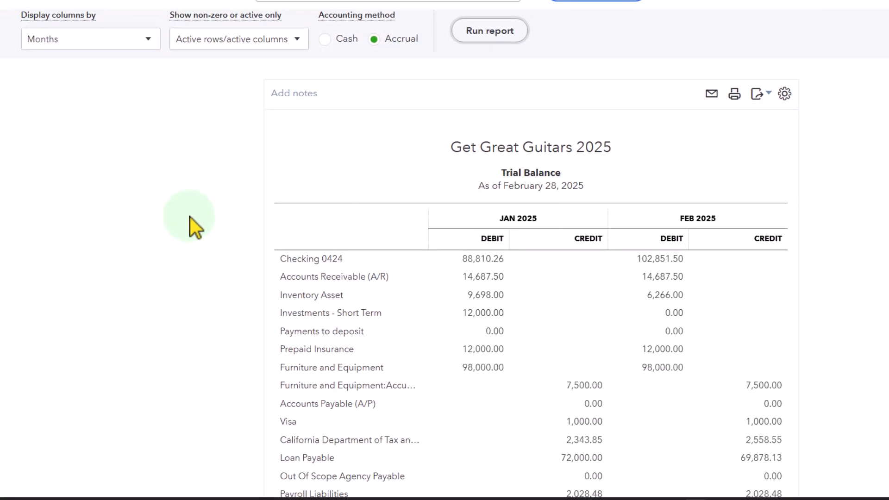
- Look through the January and February 2025 trial balance accounts down to the debit and credit totals
{"action": "scroll", "coordinate": [189, 217], "scroll_direction": "down", "scroll_amount": 4}
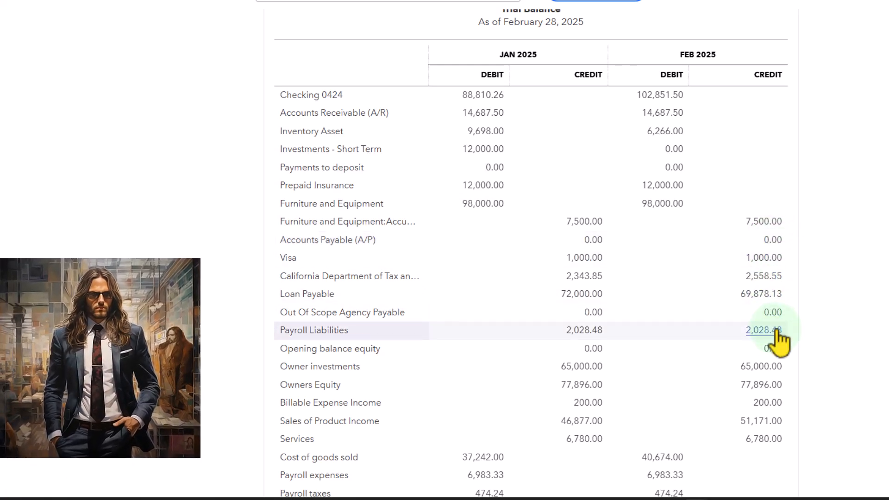
{"action": "scroll", "coordinate": [780, 340], "scroll_direction": "down", "scroll_amount": 2}
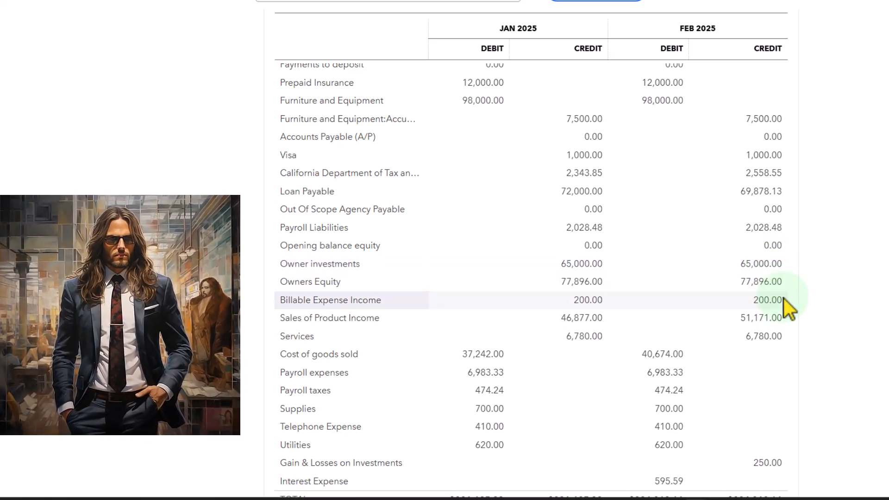
{"action": "scroll", "coordinate": [784, 298], "scroll_direction": "down", "scroll_amount": 1}
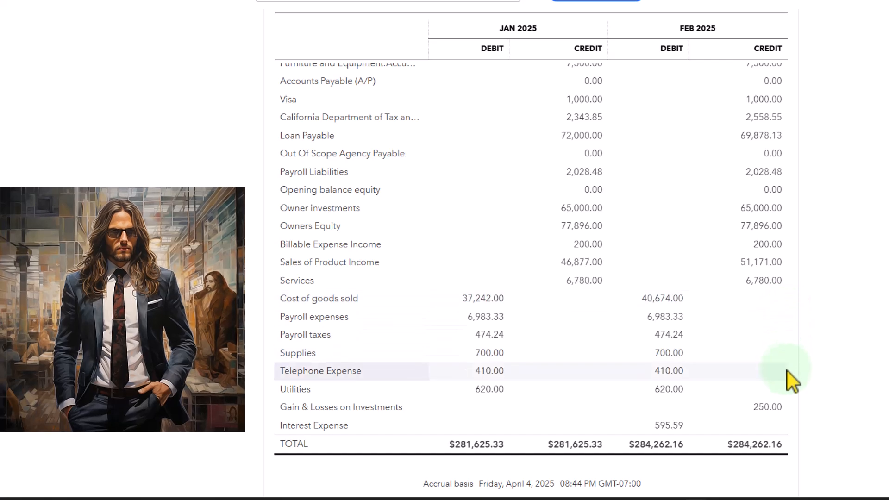